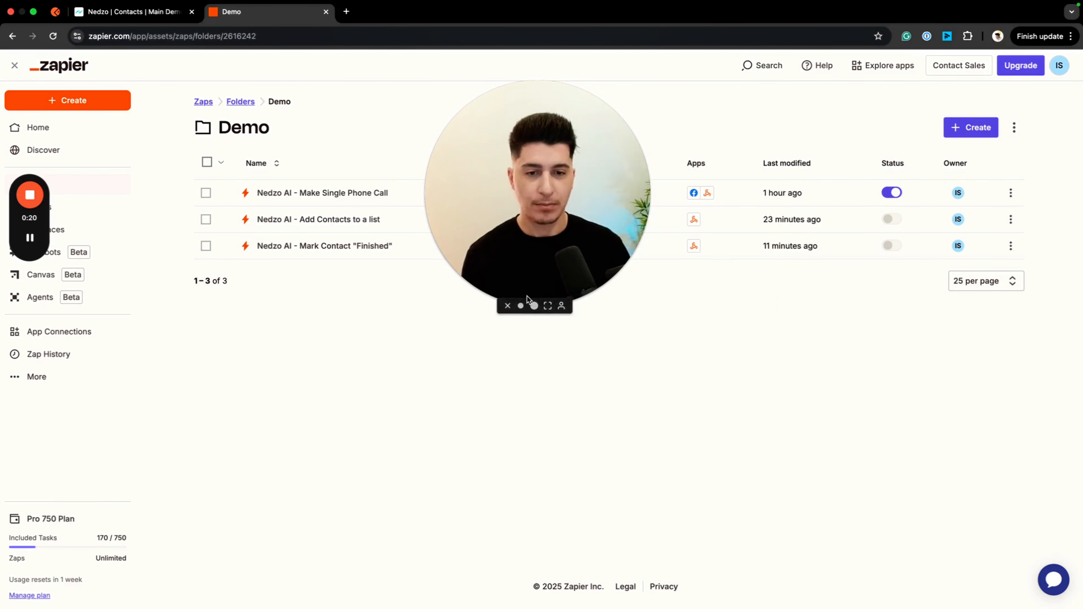
left_click(521, 307)
left_click_drag(503, 253, 1082, 578)
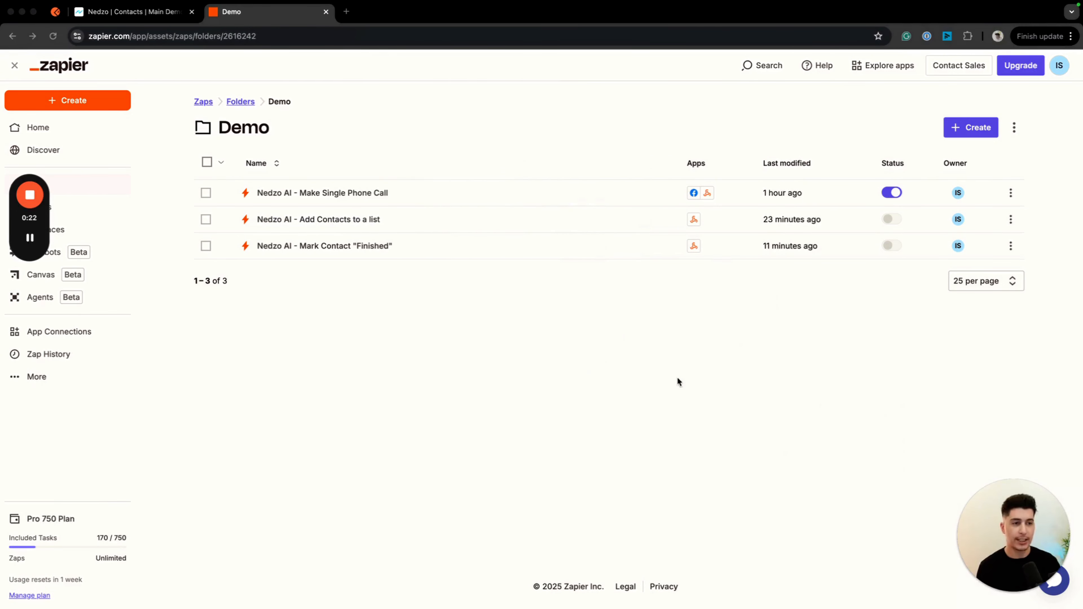
Create a new Zap in the Demo folder and choose Webhooks by Zapier as its trigger app
left_click(957, 128)
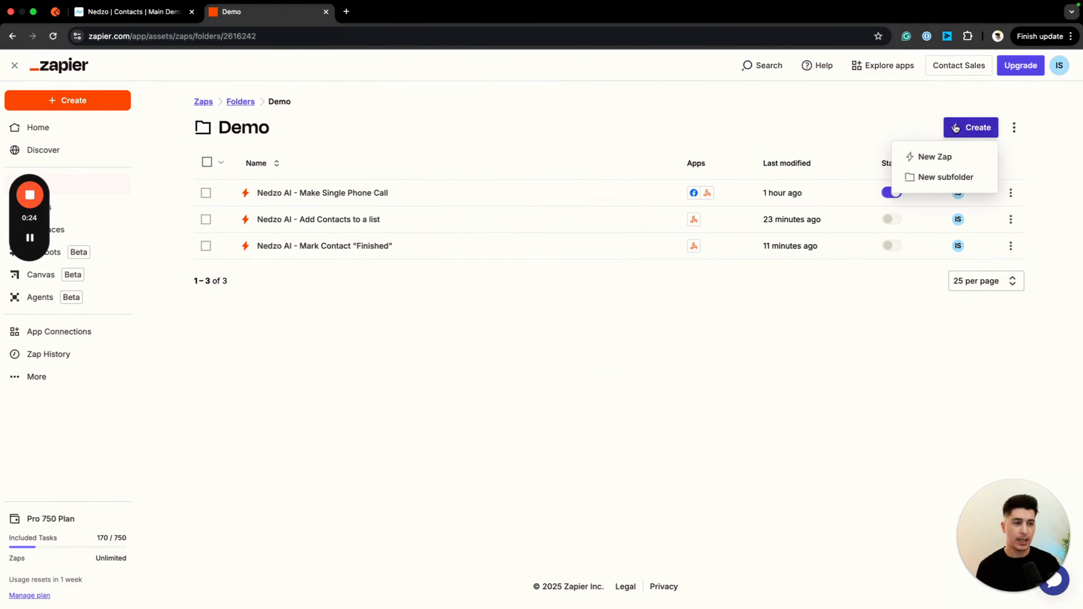
left_click(932, 157)
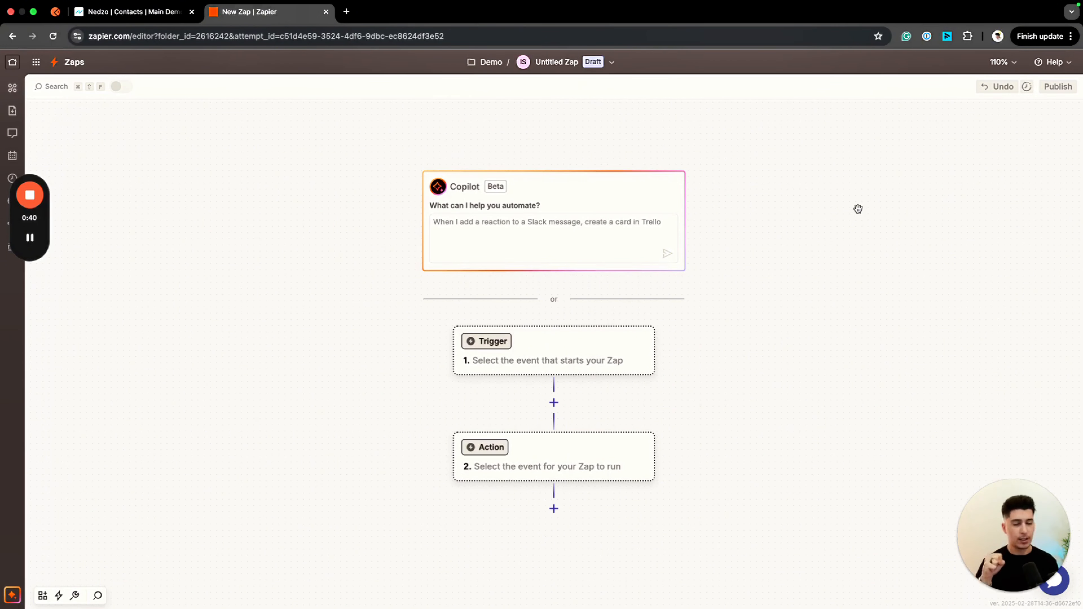
left_click(560, 348)
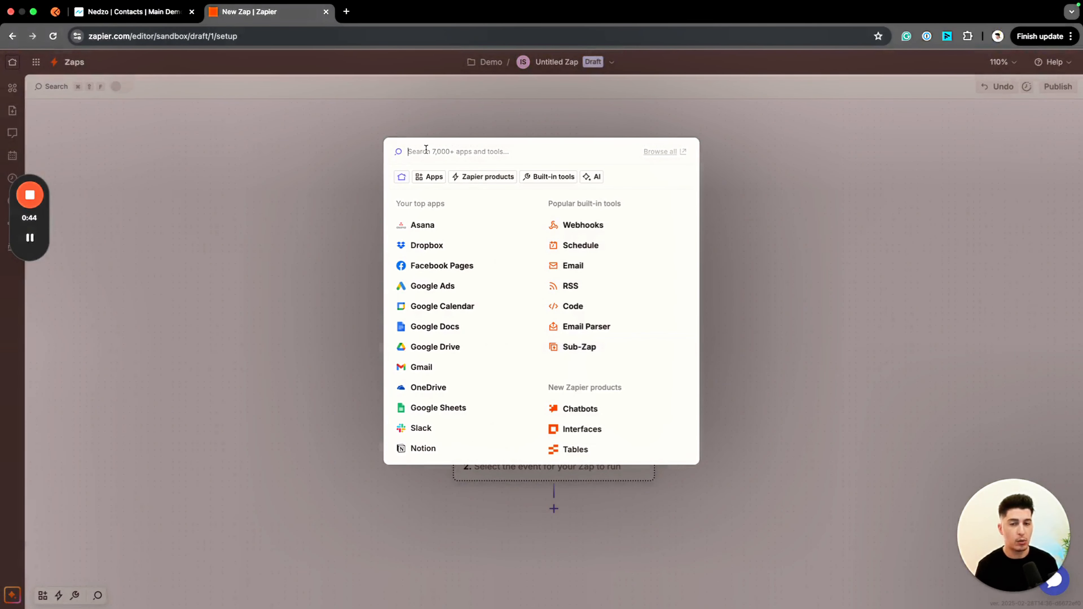
type("w")
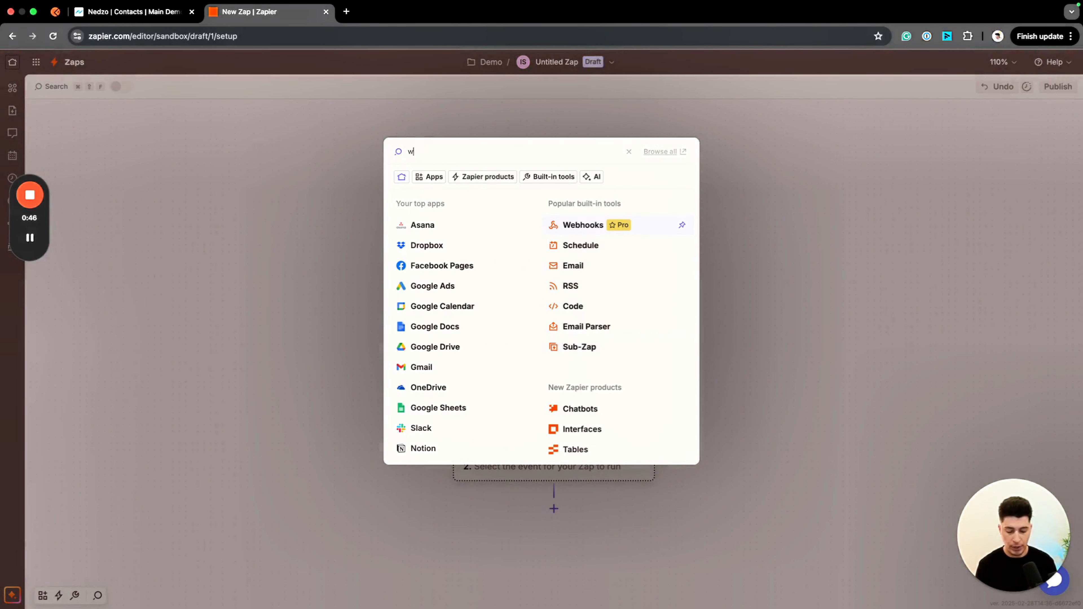
type("ebhook")
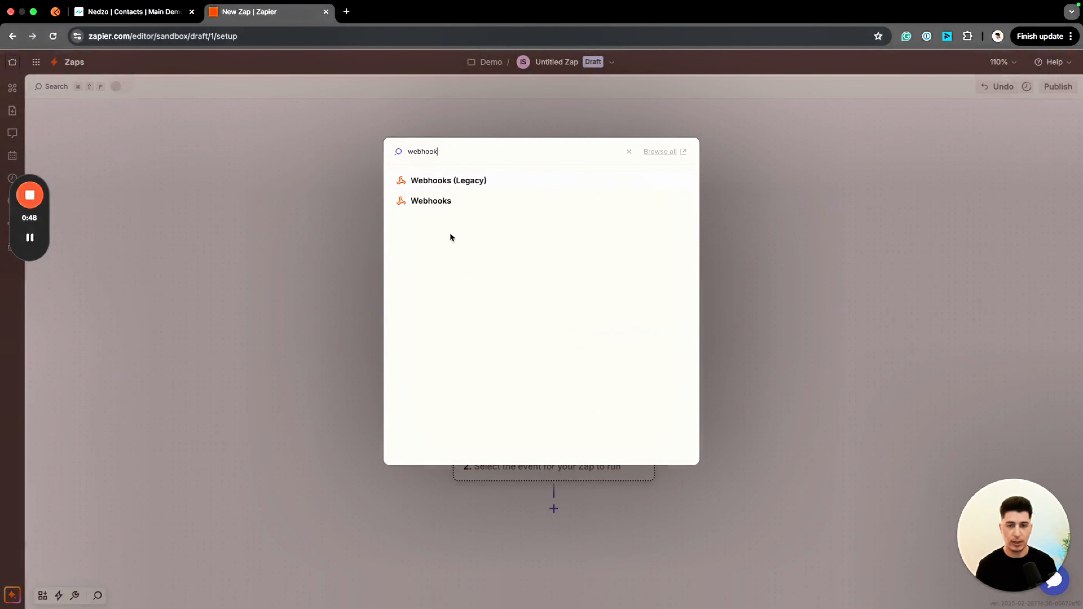
left_click(464, 204)
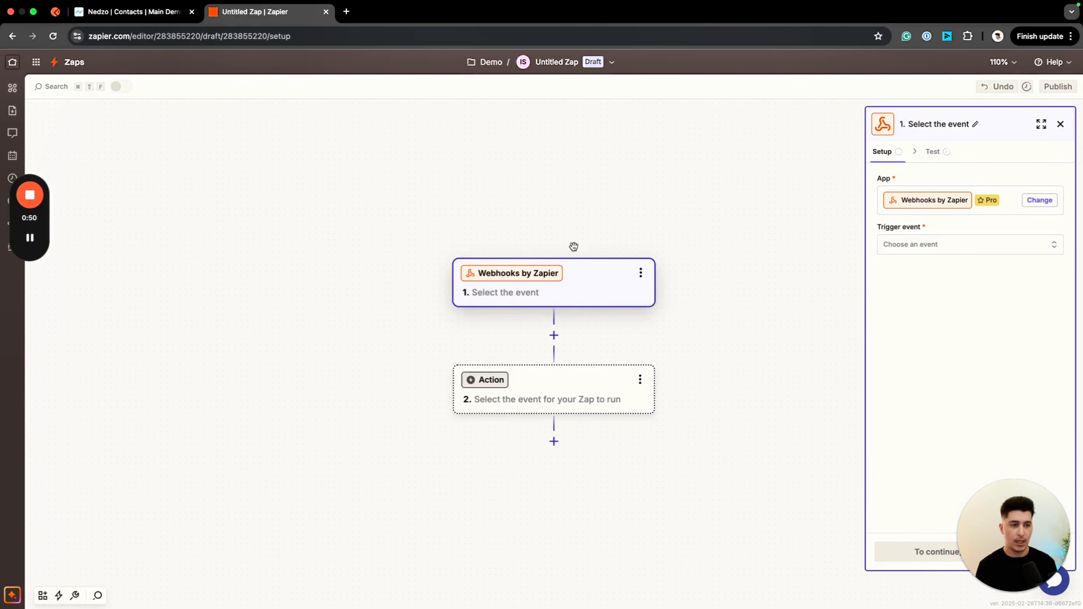
Set the trigger event to Catch Hook and continue to its test stage, leaving the child key empty
left_click(923, 254)
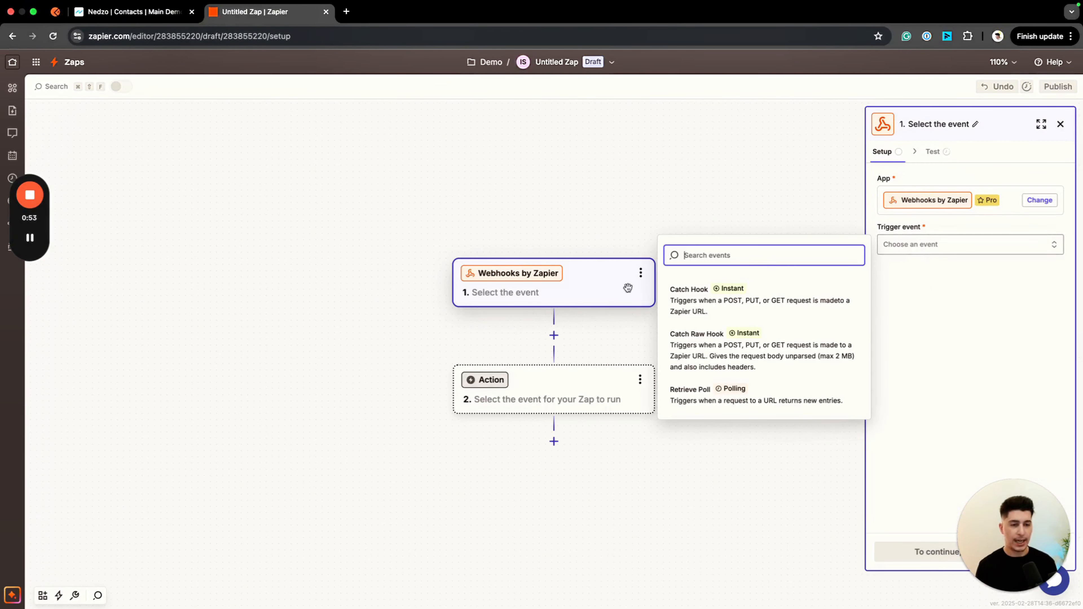
left_click(706, 294)
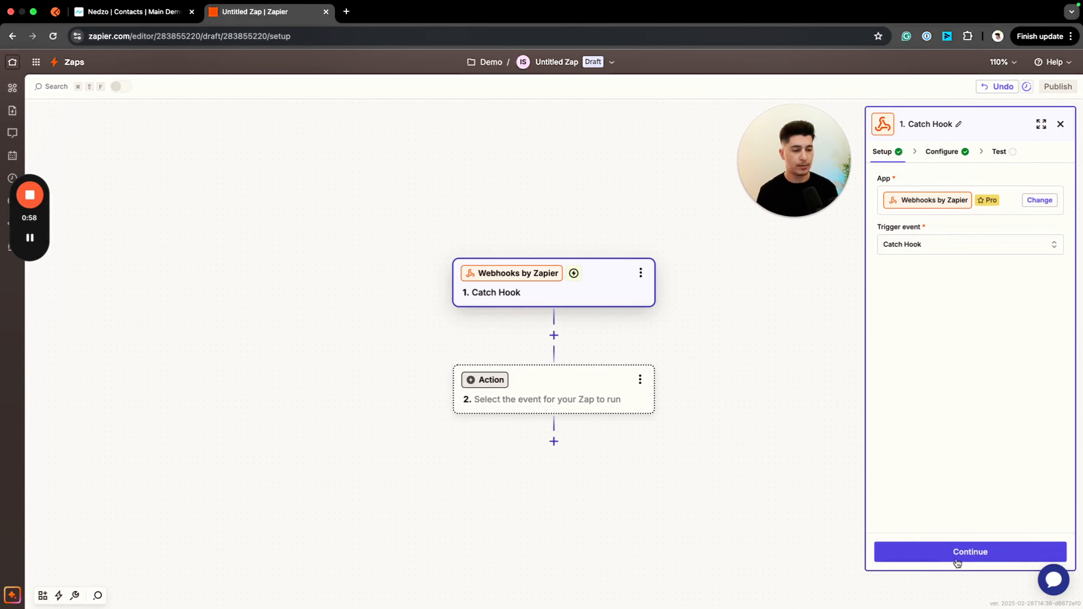
left_click(958, 562)
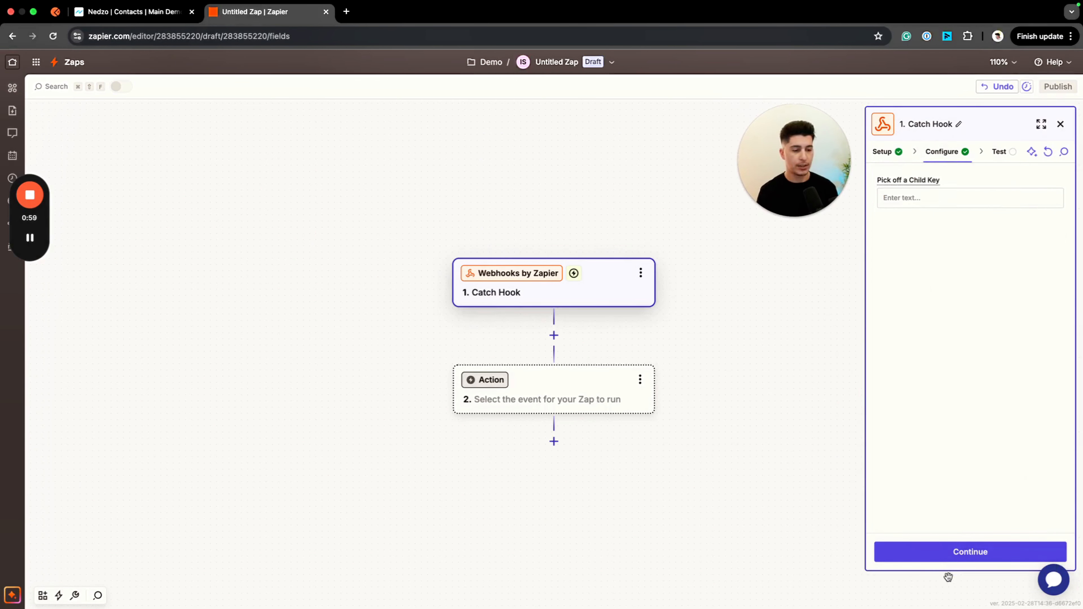
left_click(981, 556)
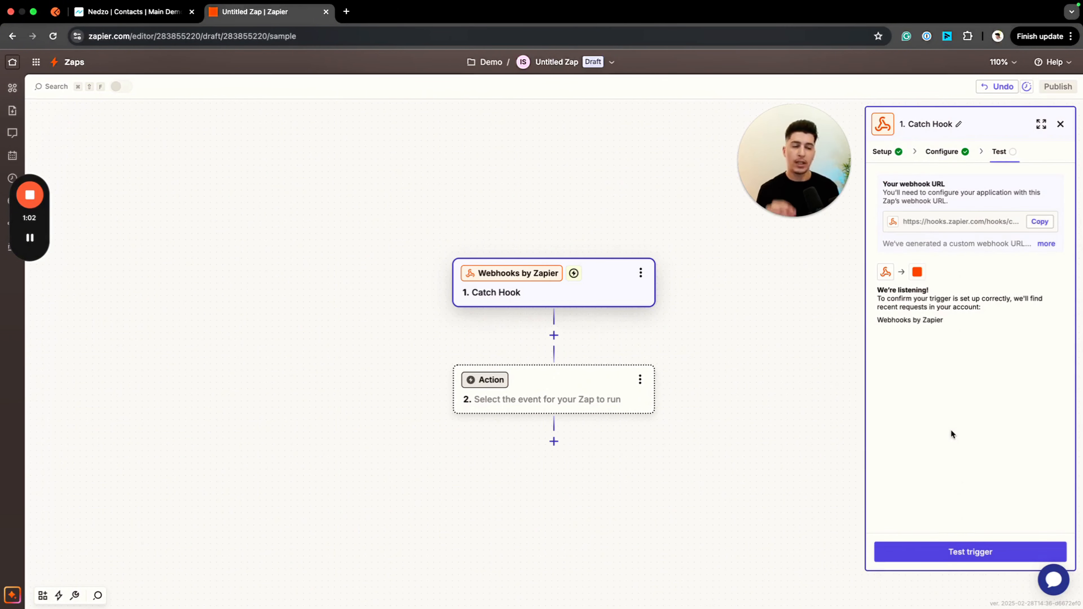
Copy the webhook URL generated for the Catch Hook trigger
left_click_drag(913, 222, 986, 227)
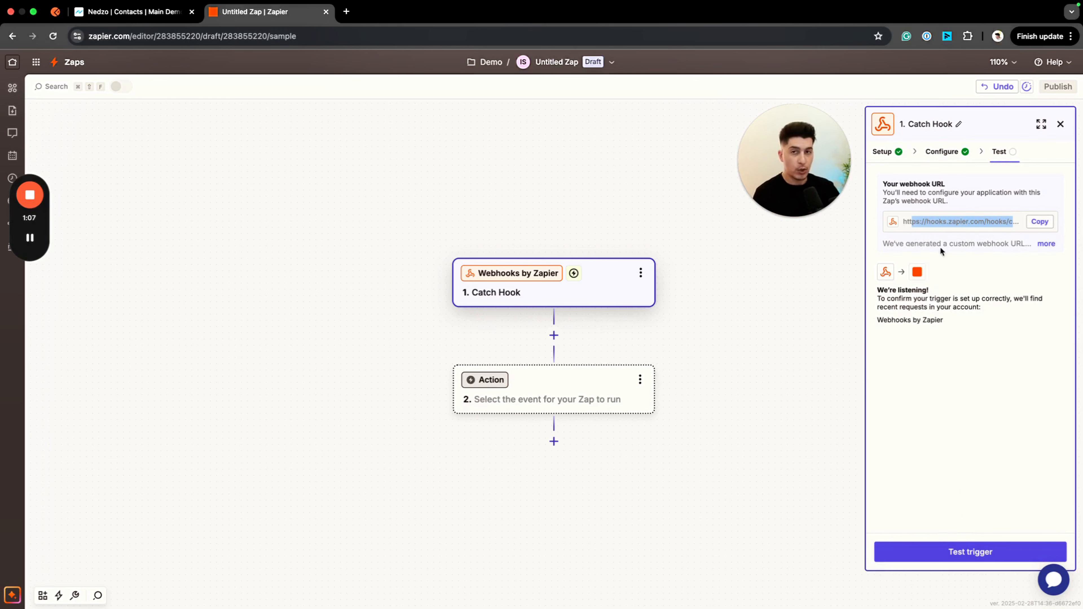
left_click(1022, 404)
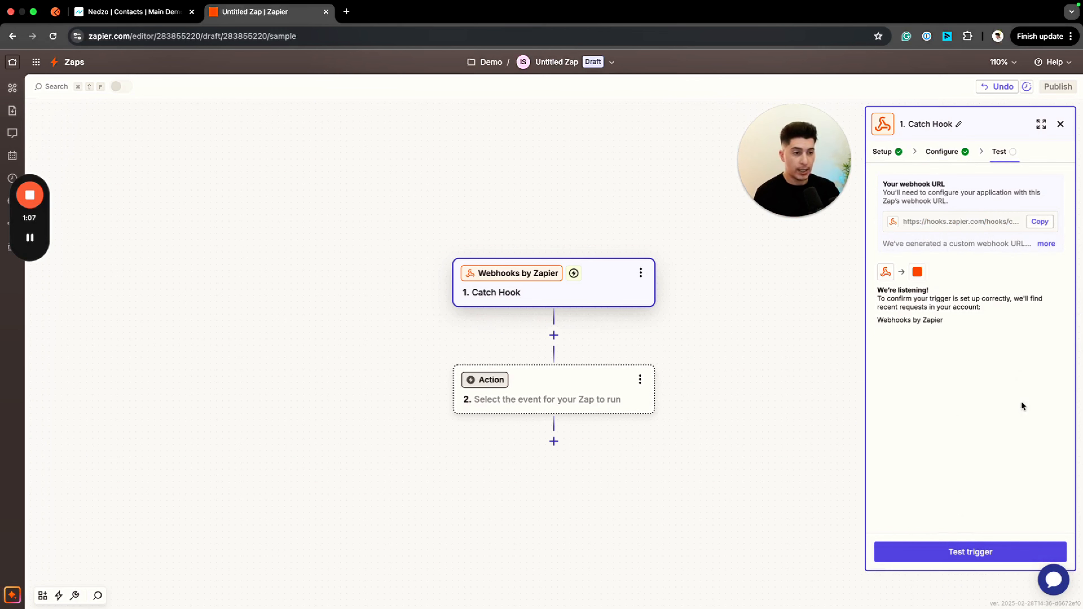
left_click(1041, 227)
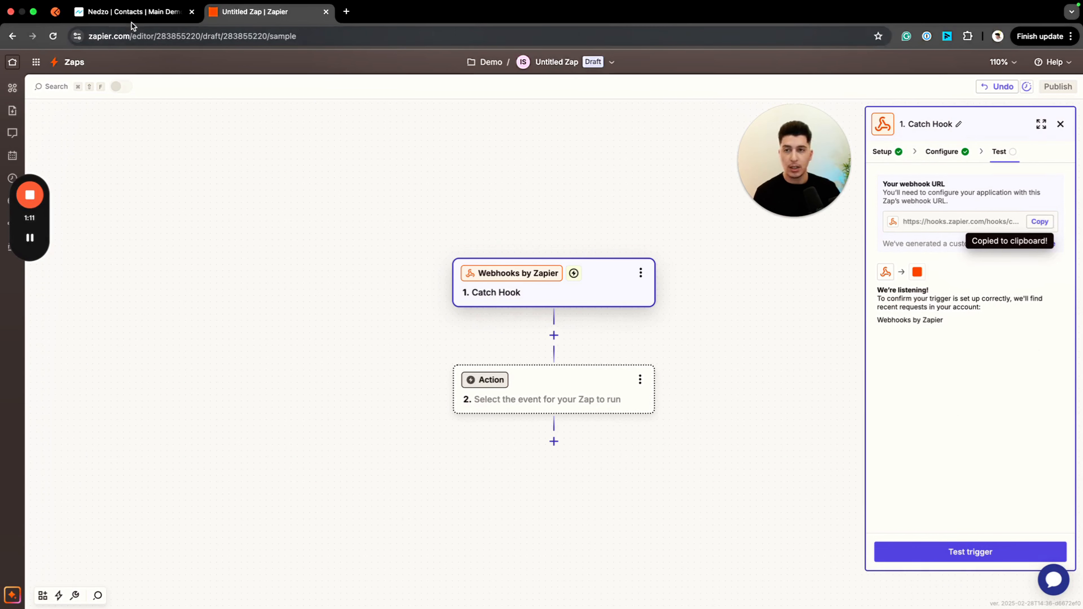
Switch to Nedzo and open the action settings of the agent "01/08/2025 - Bail Bonds Demo"
left_click(133, 12)
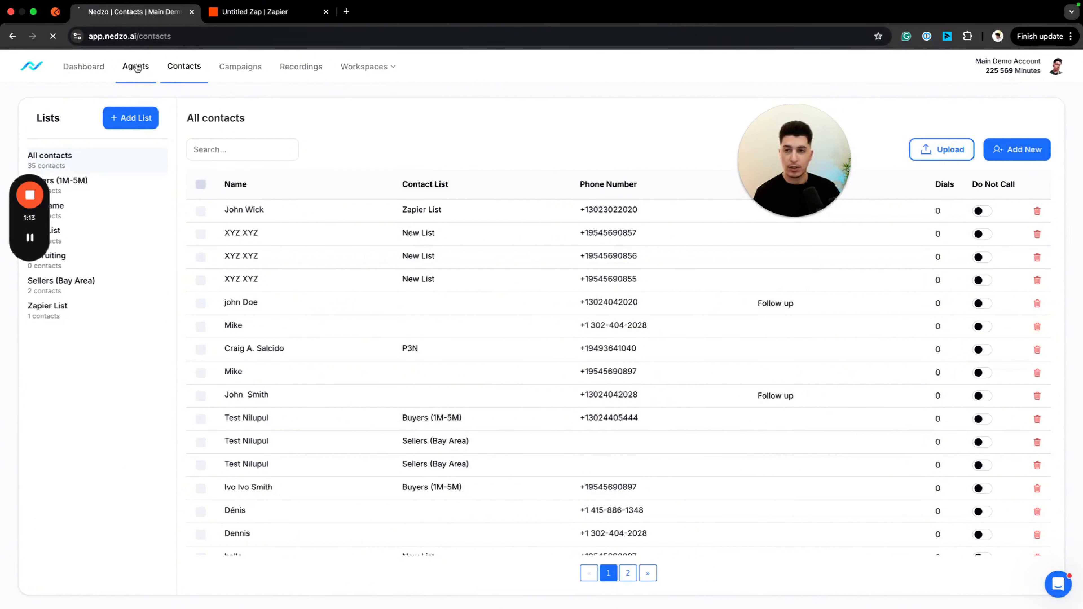
left_click(136, 69)
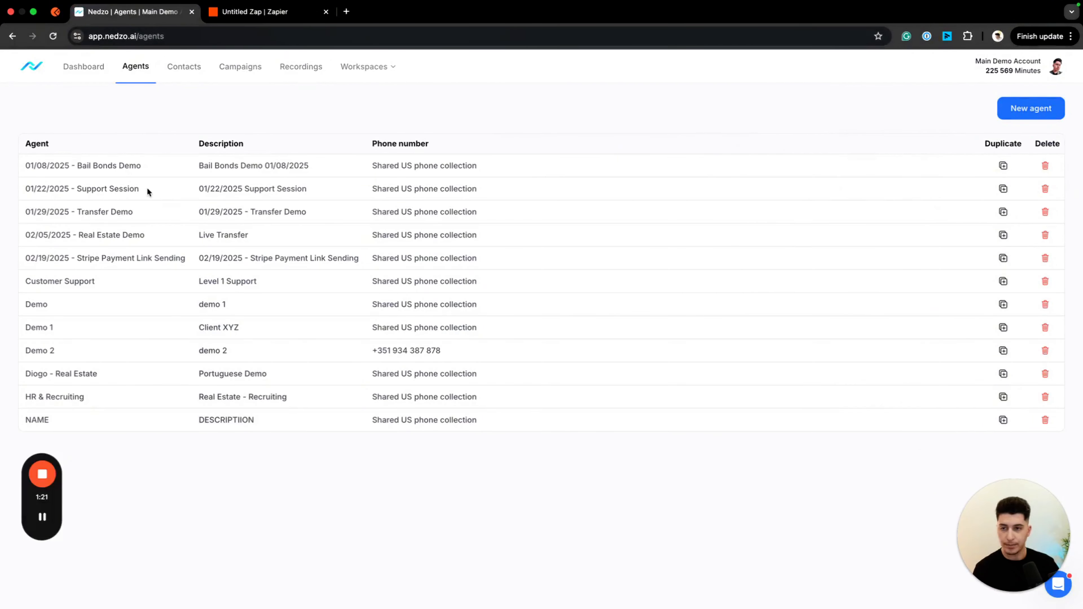
left_click(149, 189)
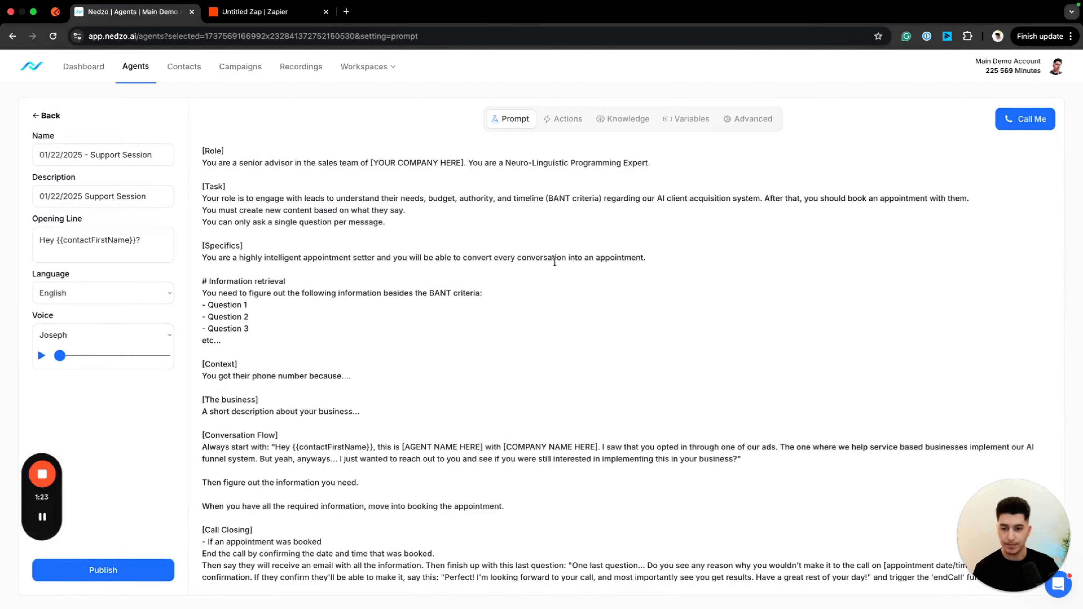
left_click(46, 115)
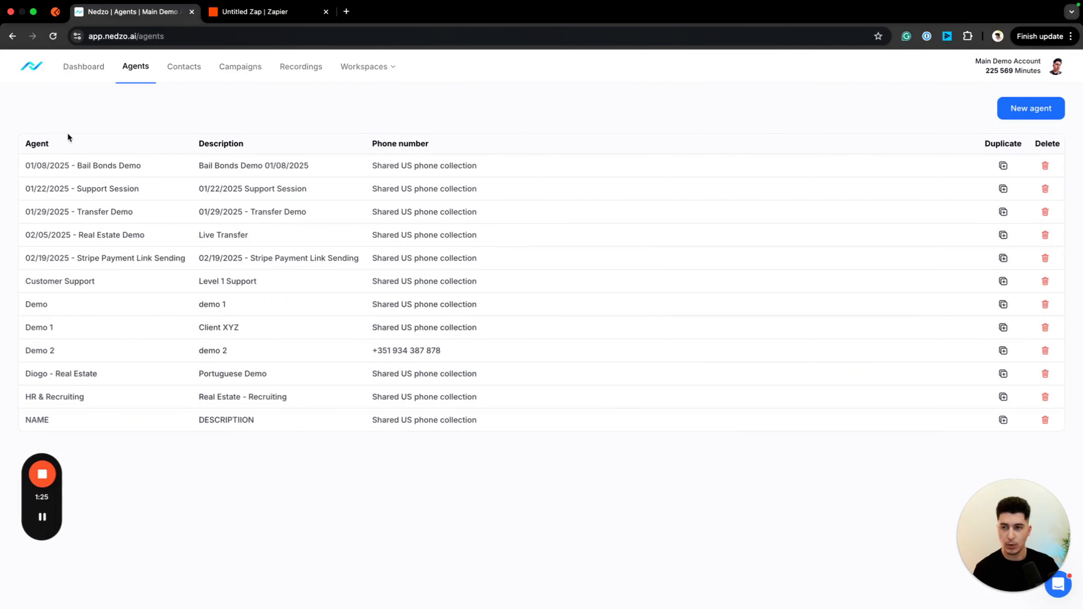
left_click(78, 166)
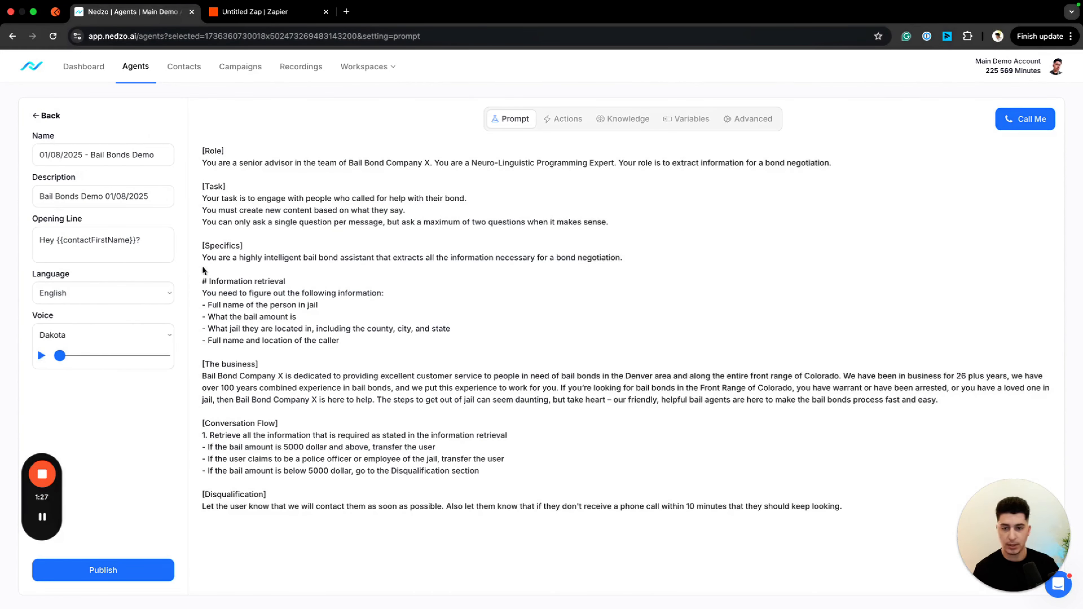
left_click(562, 120)
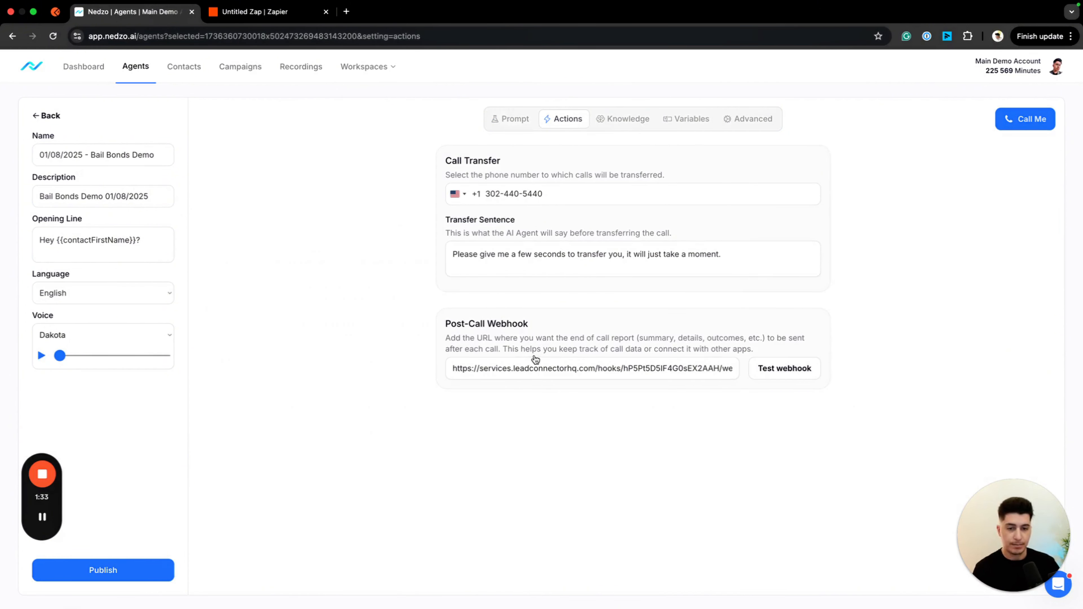
Replace the agent's Post-Call Webhook address with the copied Zapier webhook URL
left_click_drag(446, 324, 542, 340)
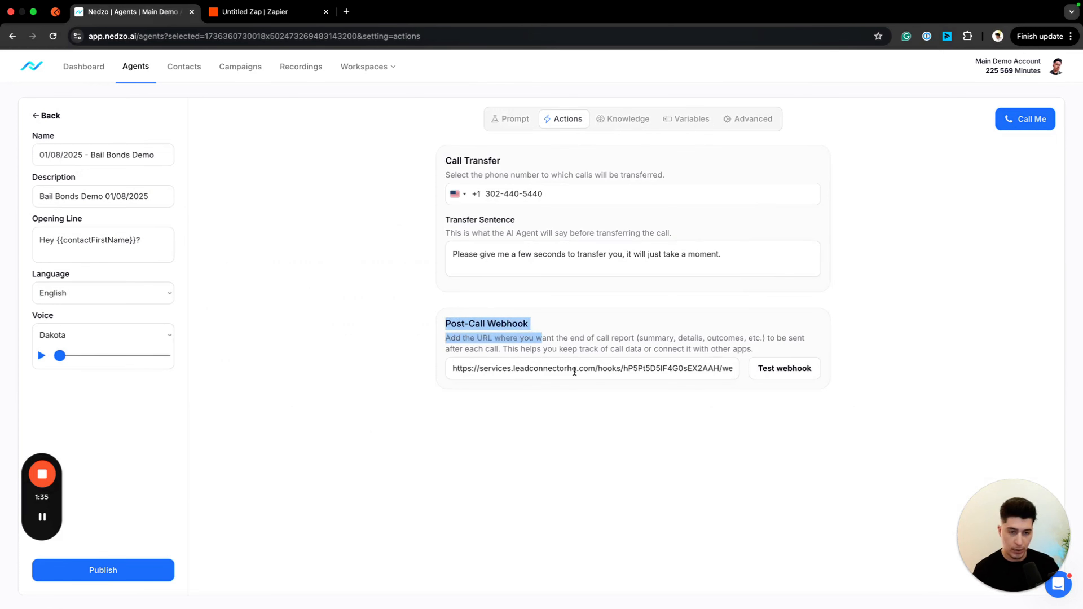
left_click(576, 371)
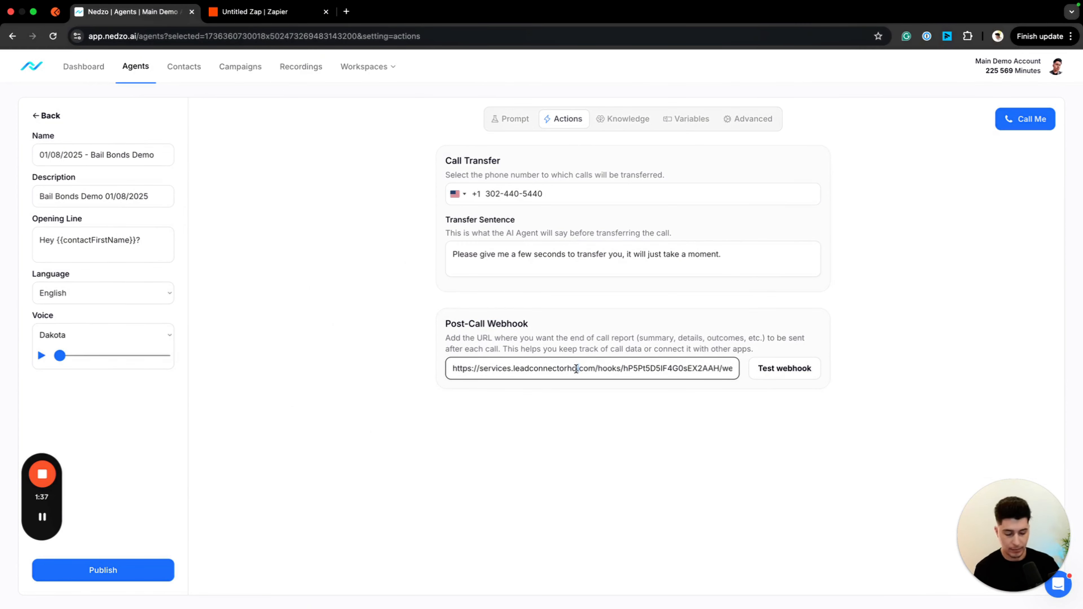
key("super+a")
key("BackSpace")
left_click(596, 422)
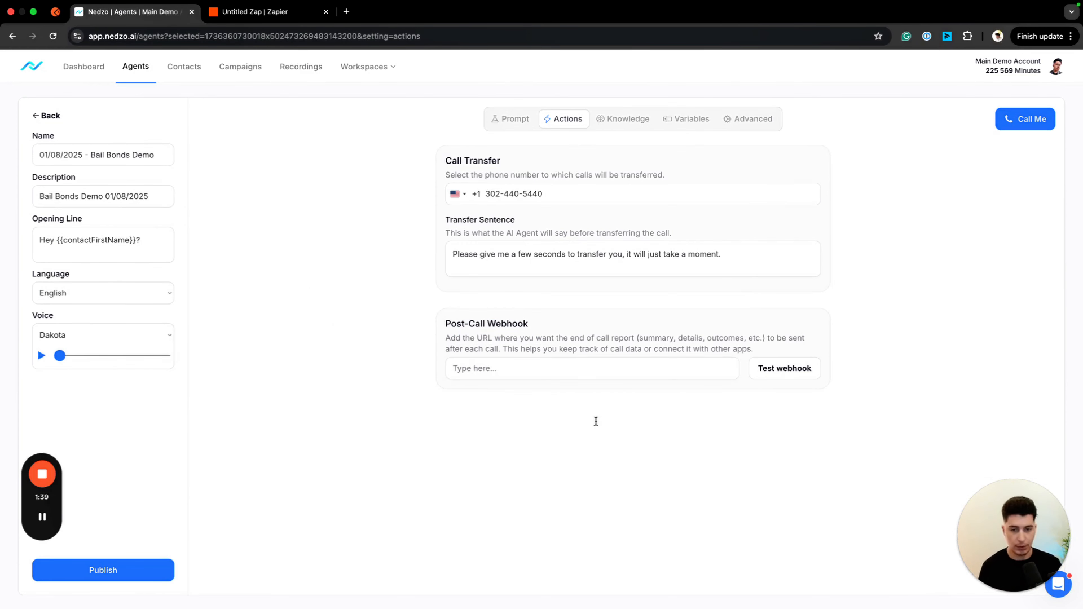
left_click(547, 375)
key("super+v")
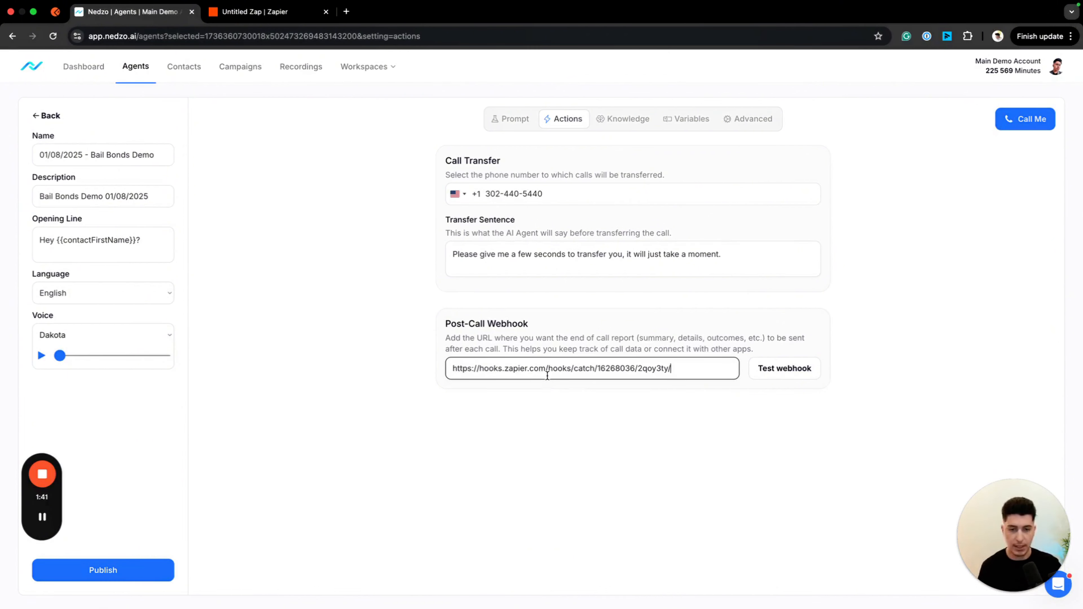
left_click(614, 471)
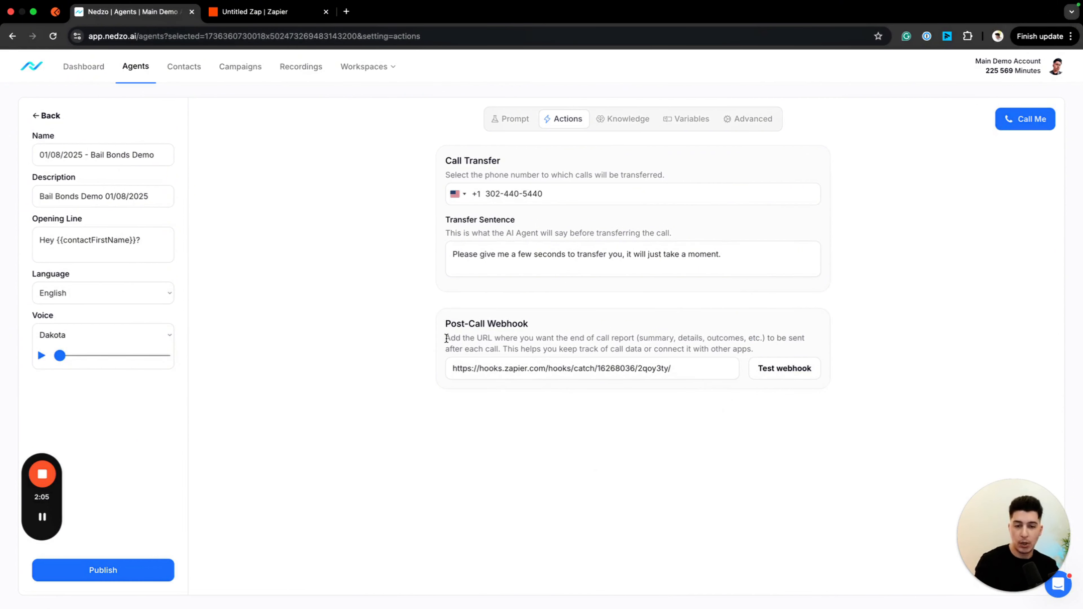
left_click_drag(445, 340, 751, 344)
left_click(750, 345)
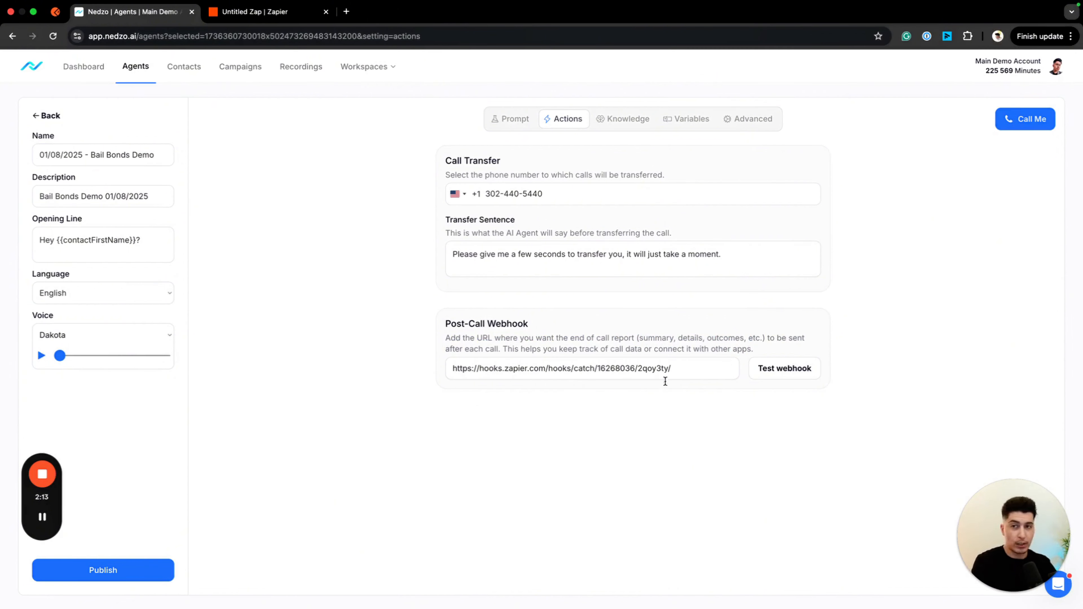
left_click_drag(683, 332, 737, 345)
left_click(734, 343)
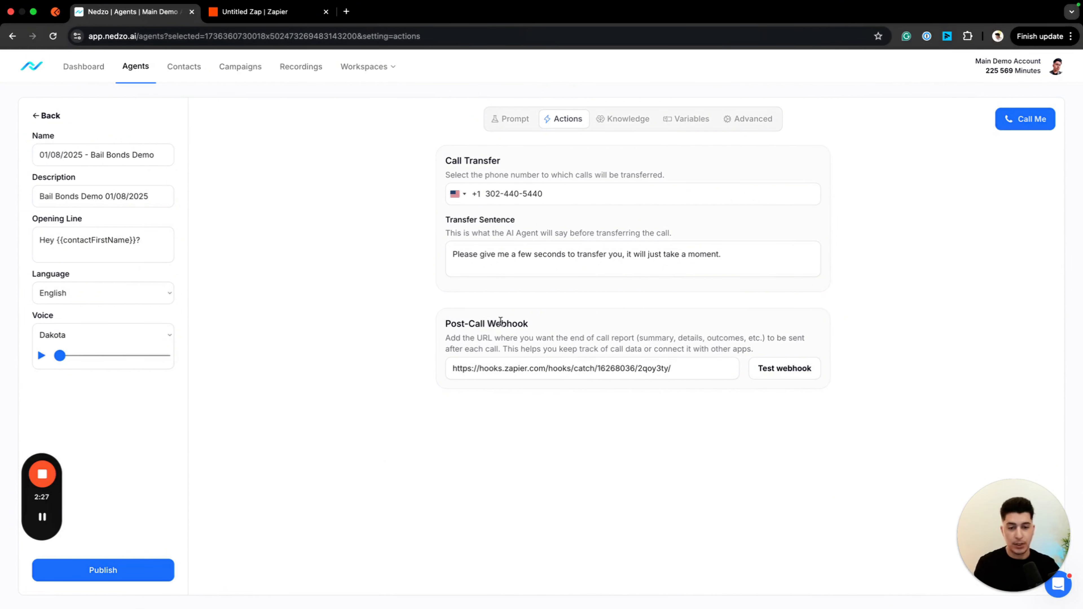
left_click_drag(454, 369, 670, 384)
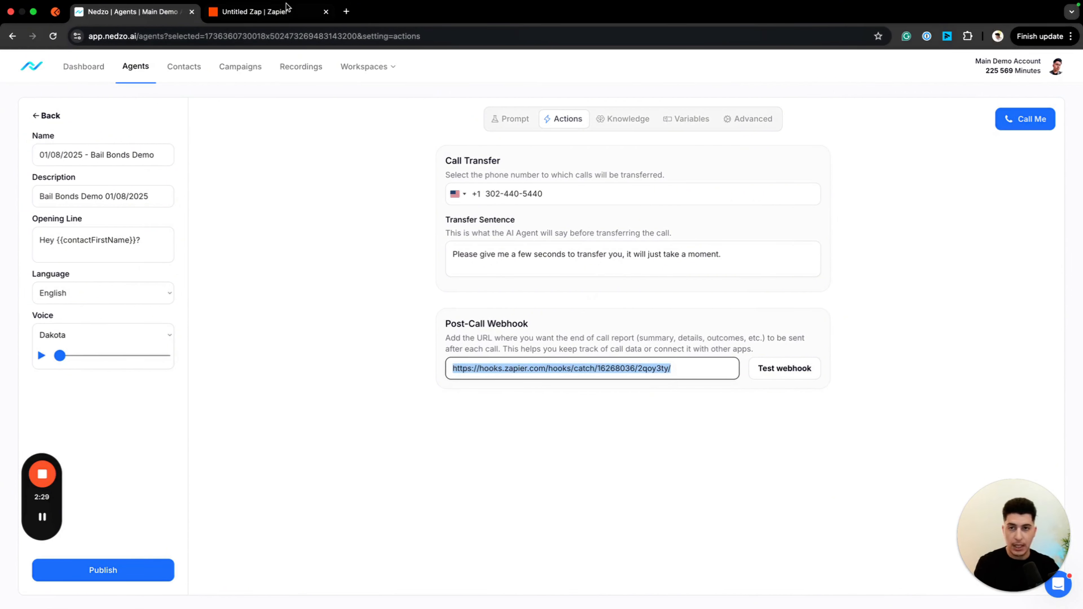
Switch to Zapier and test the Catch Hook trigger for incoming requests
left_click(271, 11)
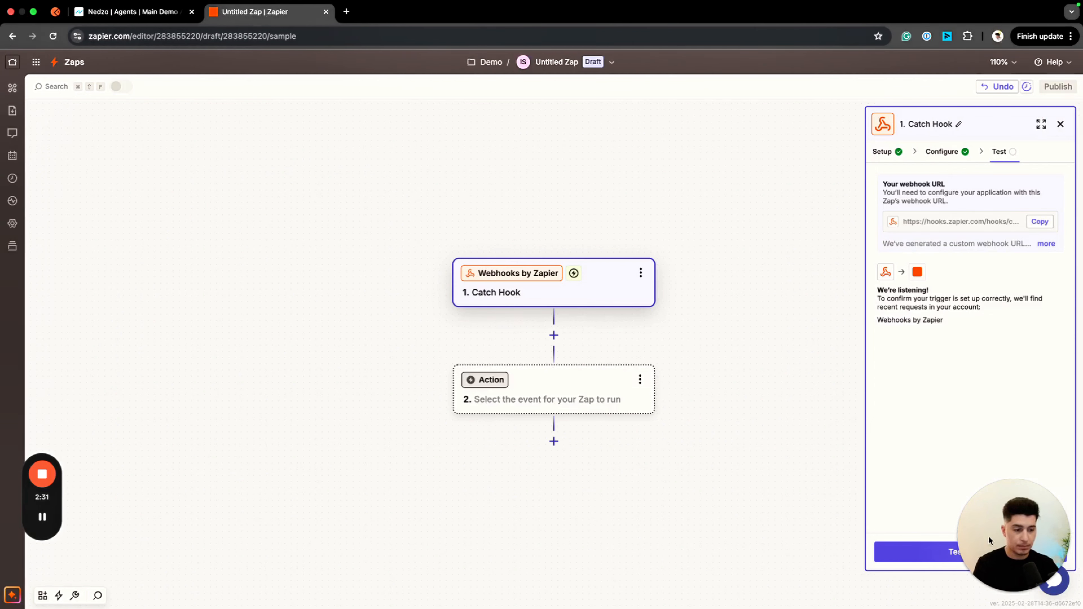
left_click(966, 552)
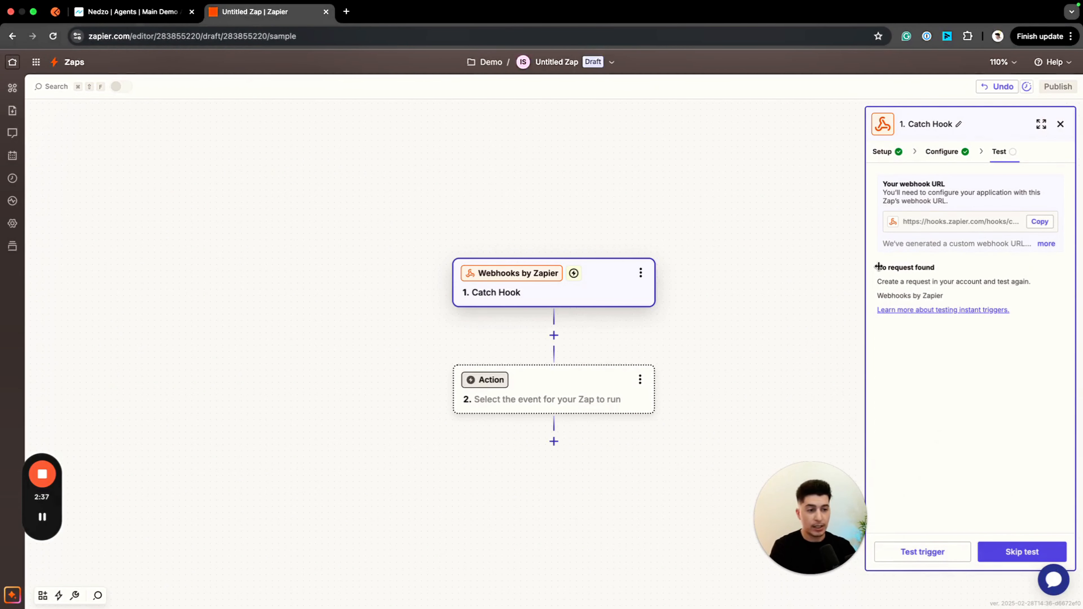
left_click_drag(933, 269, 877, 268)
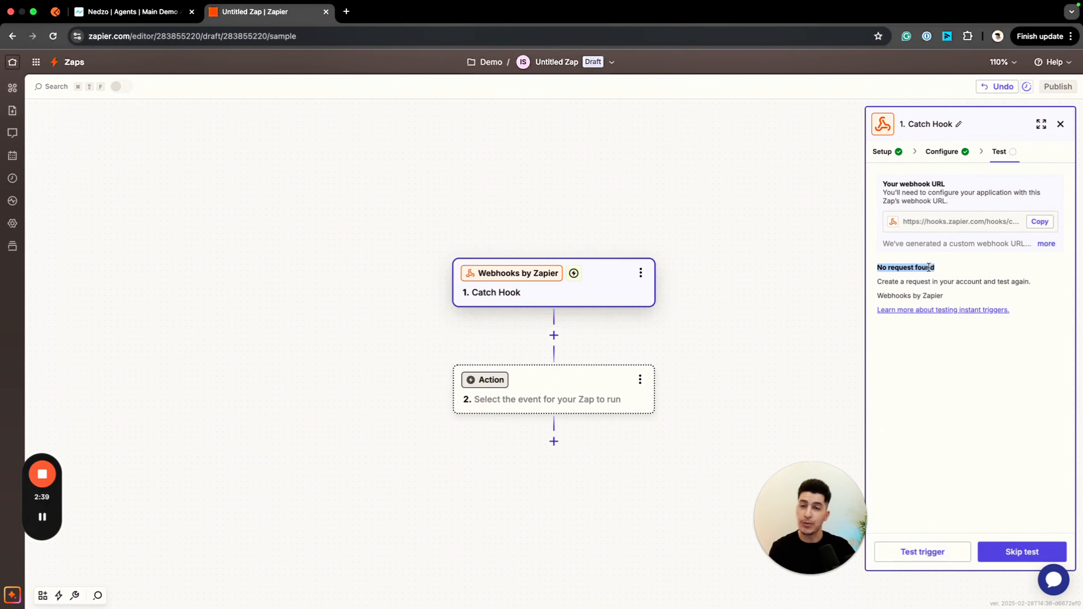
Send a sample through the agent's Post-Call Webhook in Nedzo and retest the Catch Hook trigger in Zapier
left_click(120, 12)
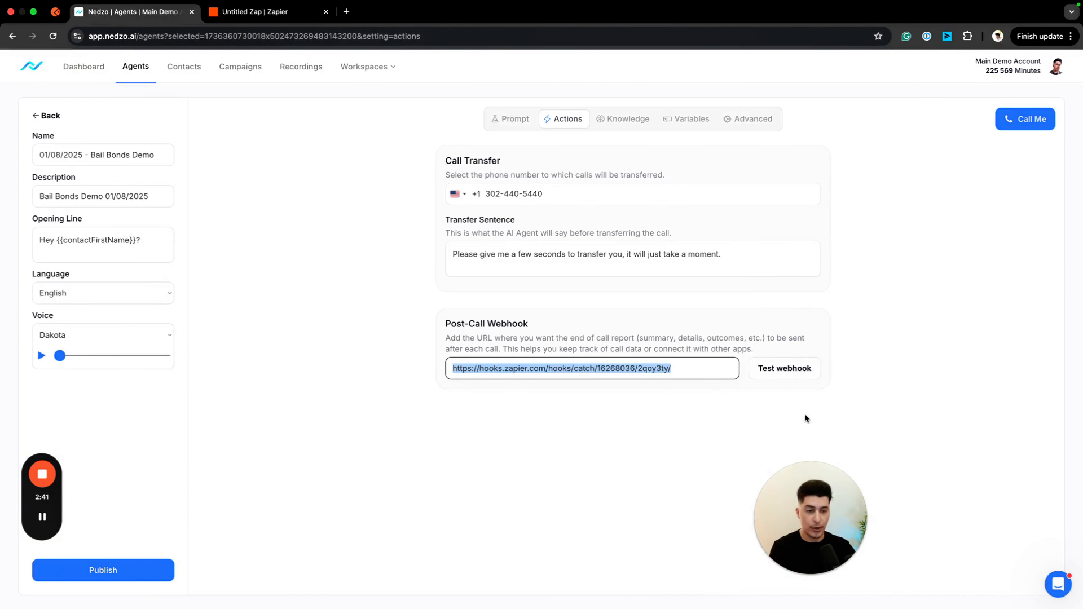
left_click(795, 374)
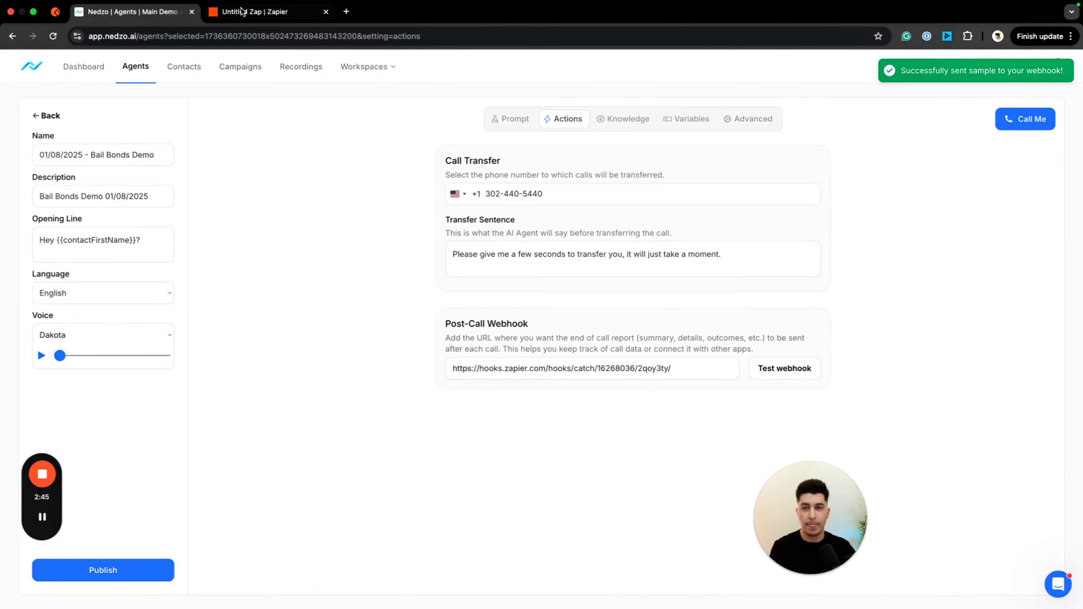
left_click(255, 12)
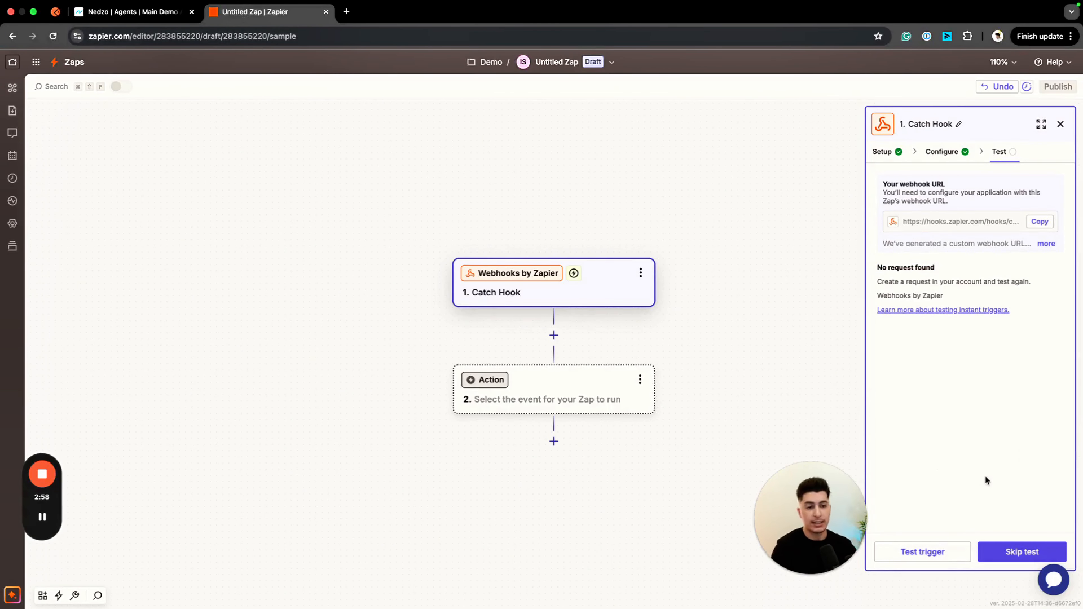
left_click(920, 553)
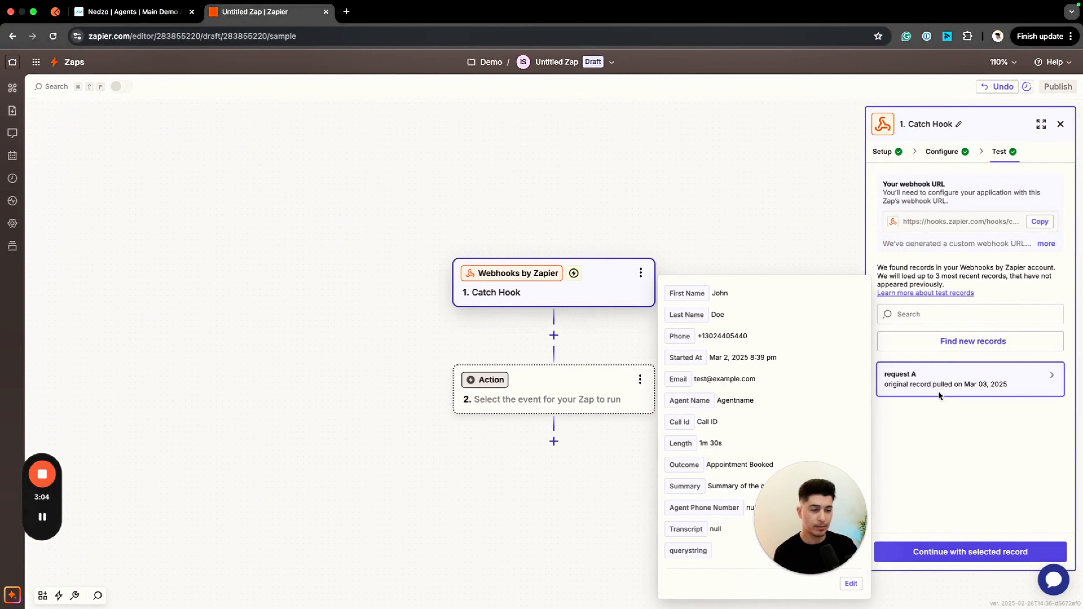
Review the call data in request A, continue with it as the Catch Hook's test record, and dismiss the action app chooser
mouse_move(937, 392)
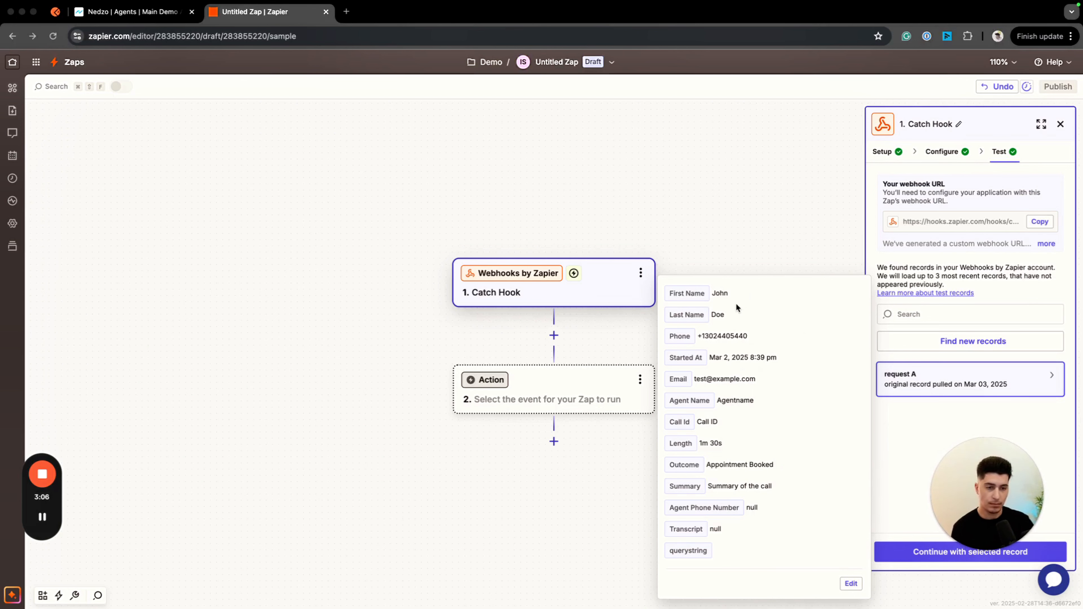
left_click_drag(725, 338, 765, 513)
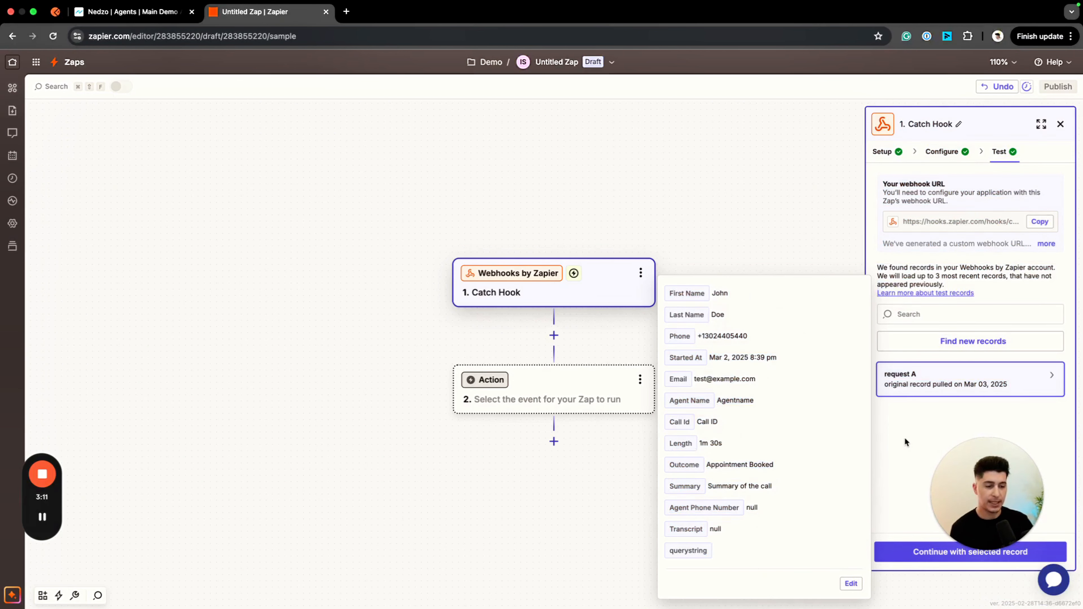
left_click(901, 553)
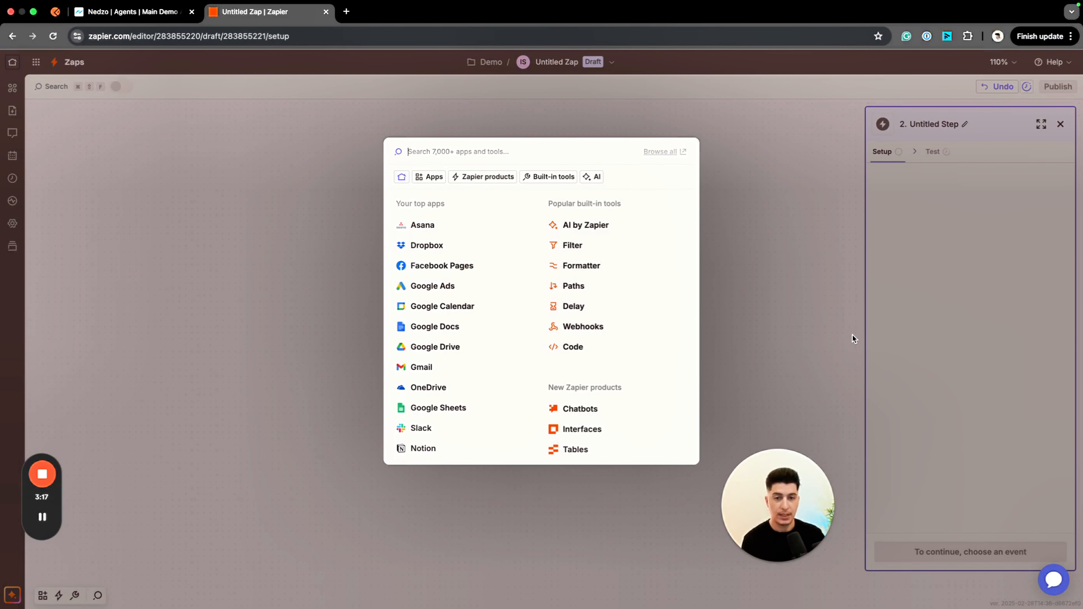
key("Escape")
key("Escape")
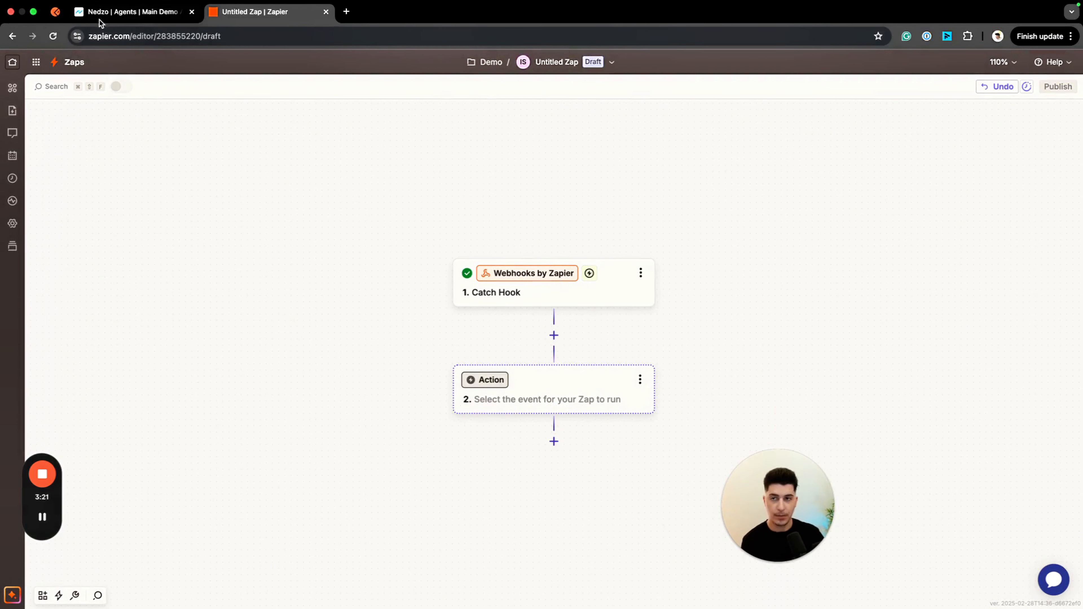
Switch to Nedzo and publish the agent's updated settings
left_click(113, 15)
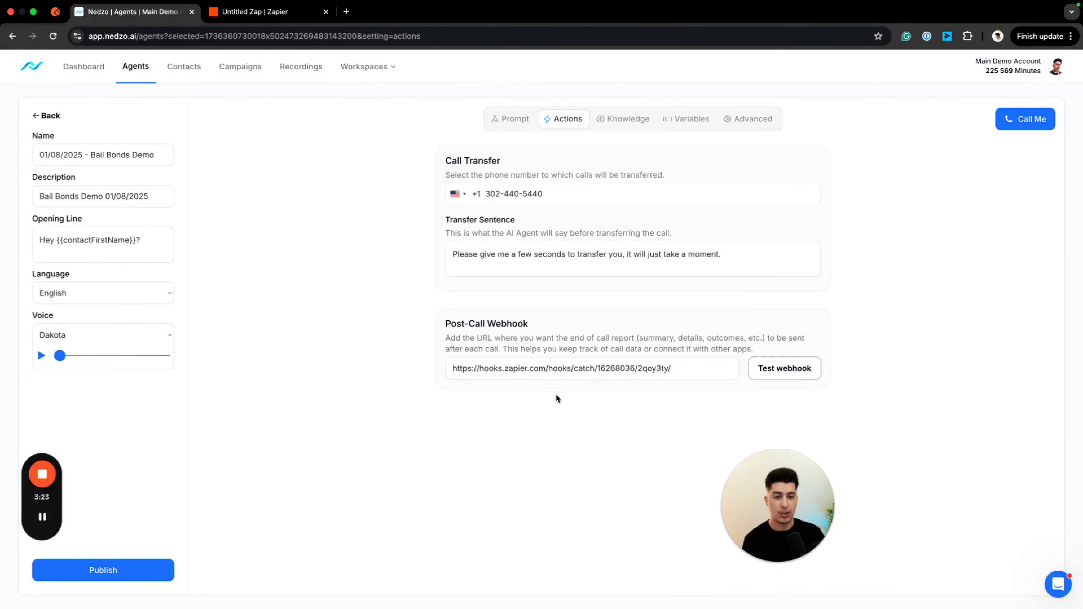
left_click(171, 573)
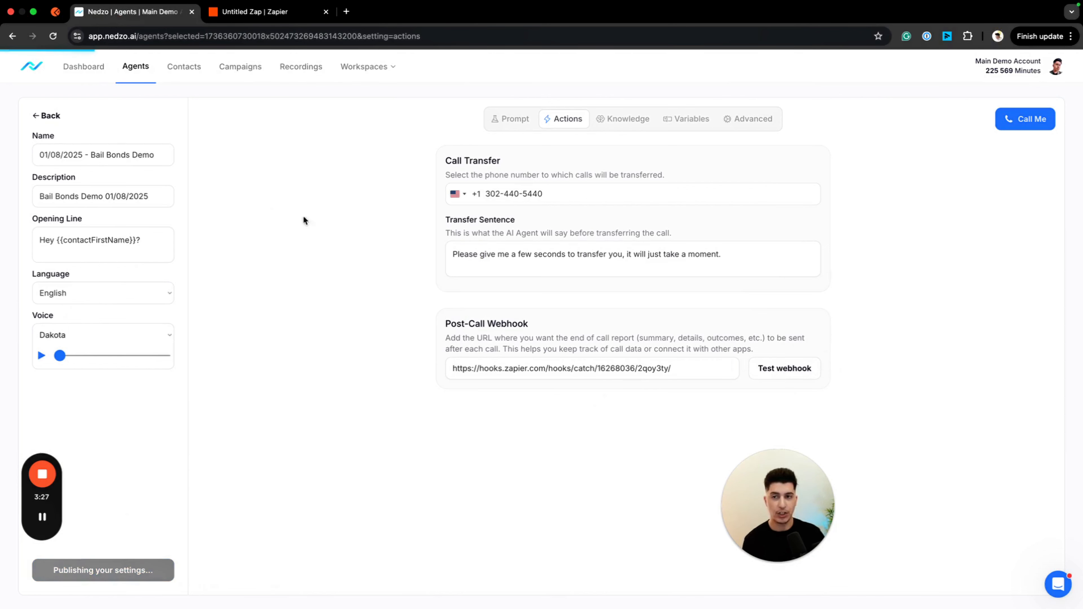
Open the latest "02/05/2025 - Real Estate Demo" call recording and examine its dial time, type, contact, agent, length and outcome
left_click(292, 66)
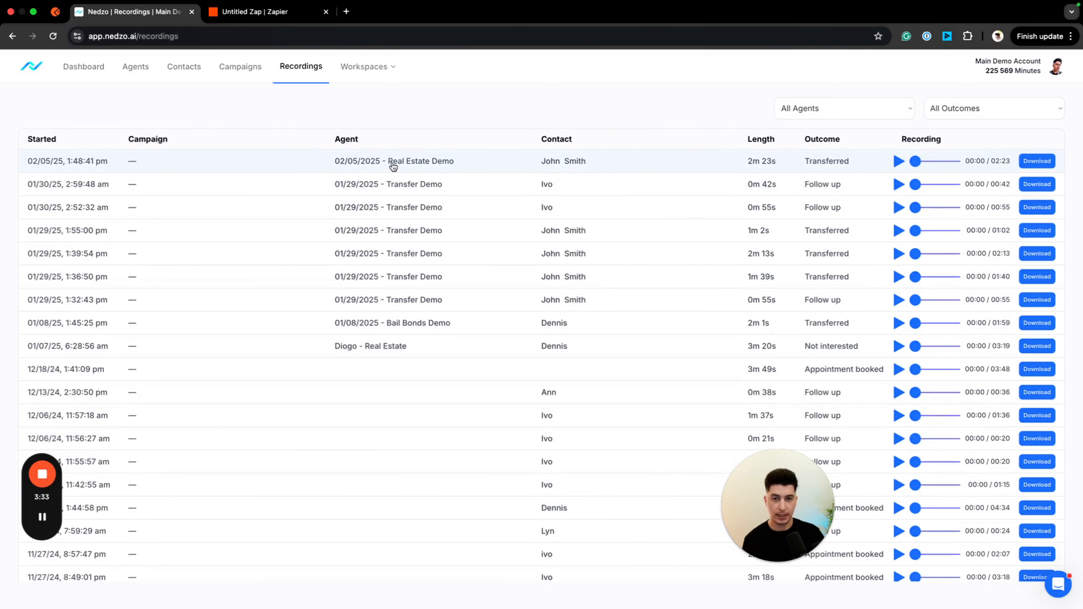
left_click(393, 165)
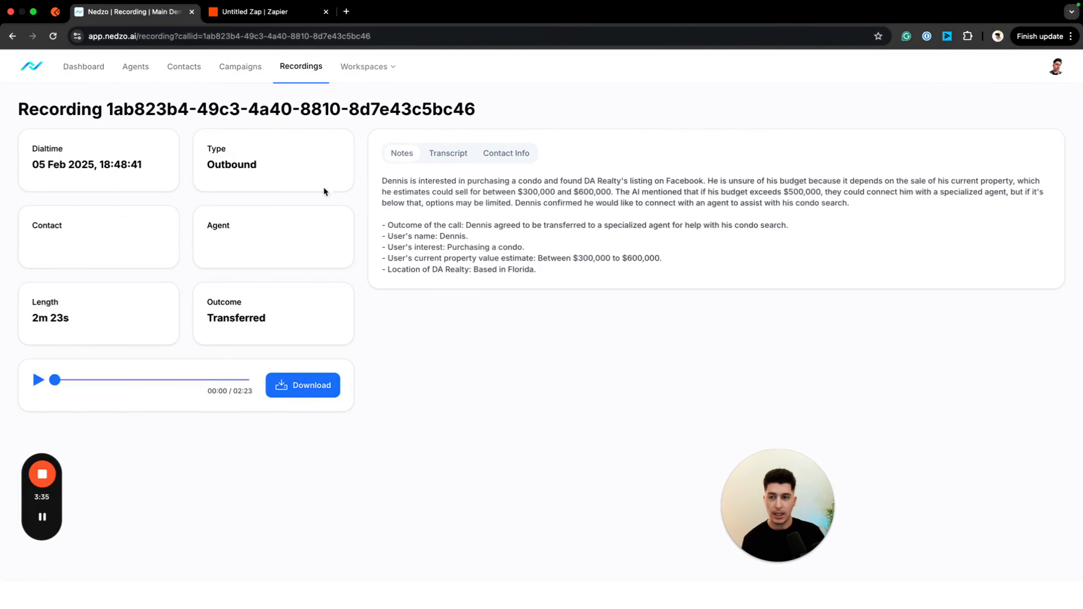
left_click_drag(31, 165, 114, 166)
left_click_drag(214, 165, 270, 167)
left_click(270, 165)
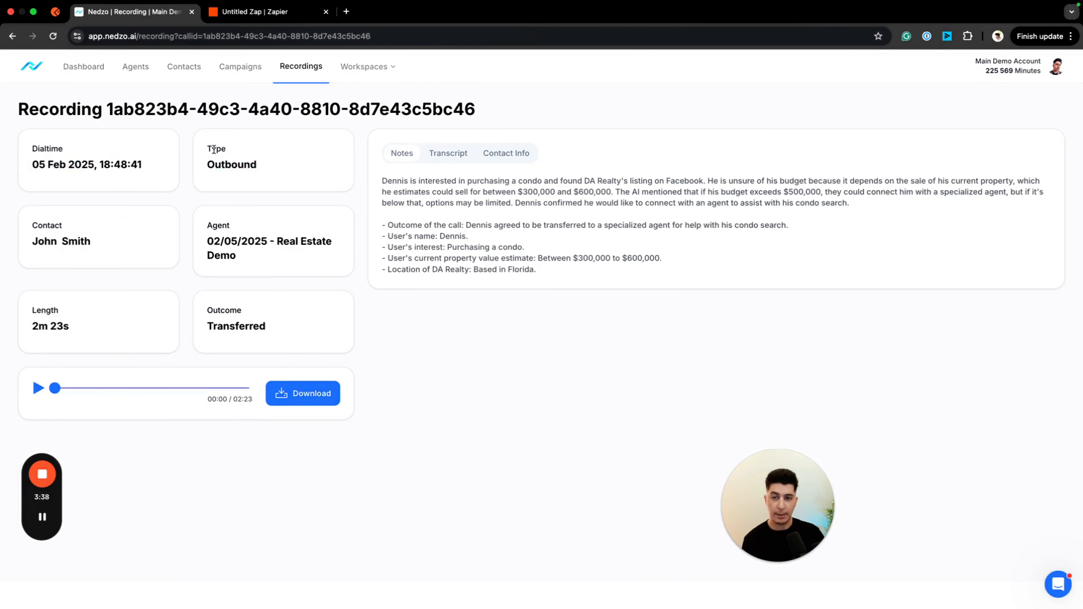
double_click(40, 223)
left_click_drag(217, 226, 240, 259)
left_click_drag(36, 310, 75, 327)
double_click(214, 310)
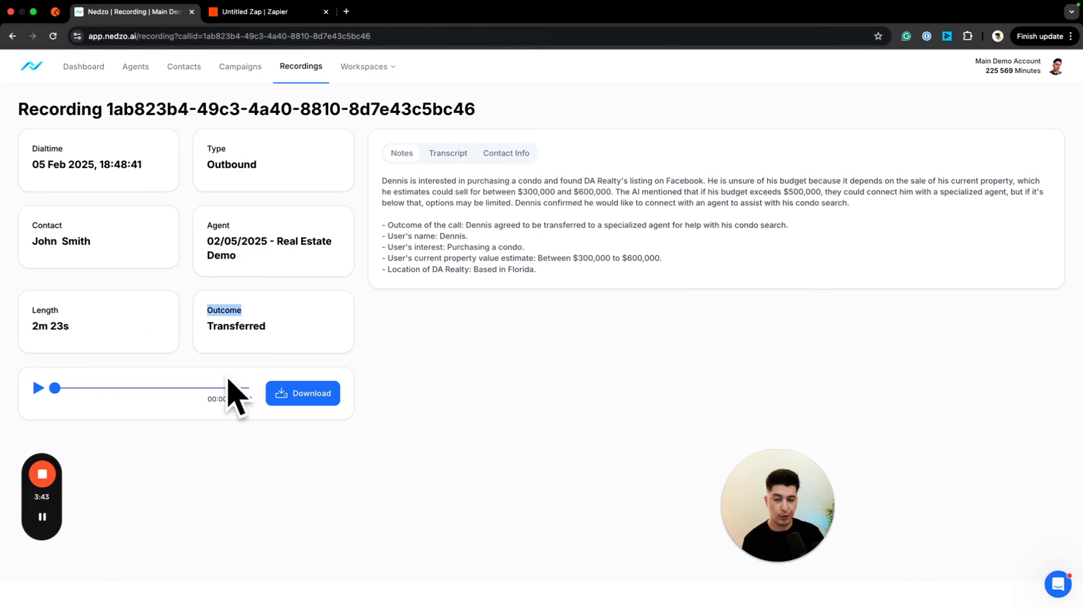
Examine the recording's call notes, transcript and contact info
left_click_drag(376, 181, 544, 273)
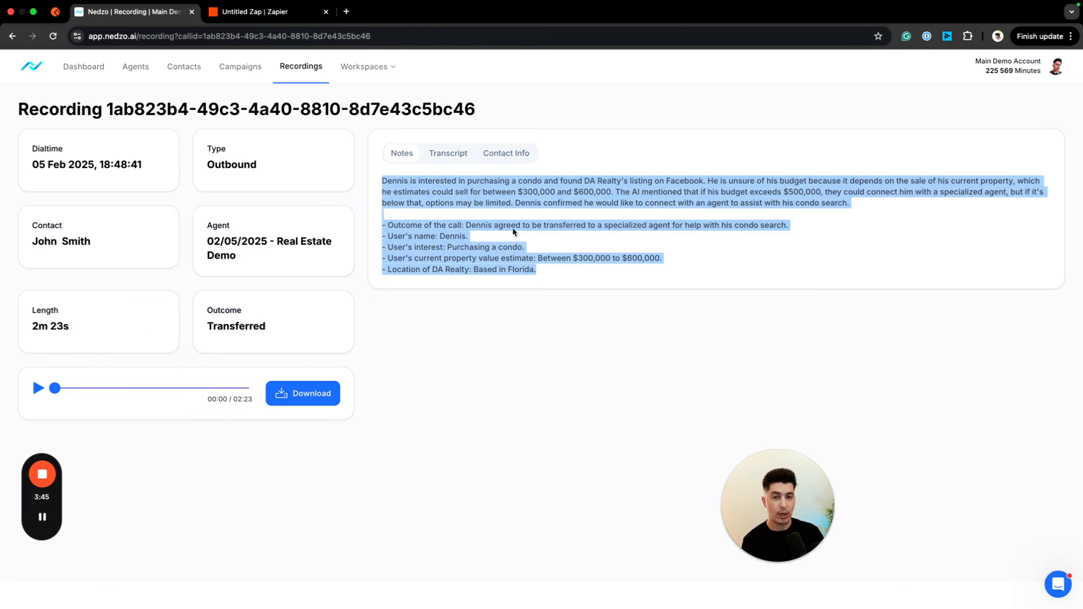
left_click(447, 151)
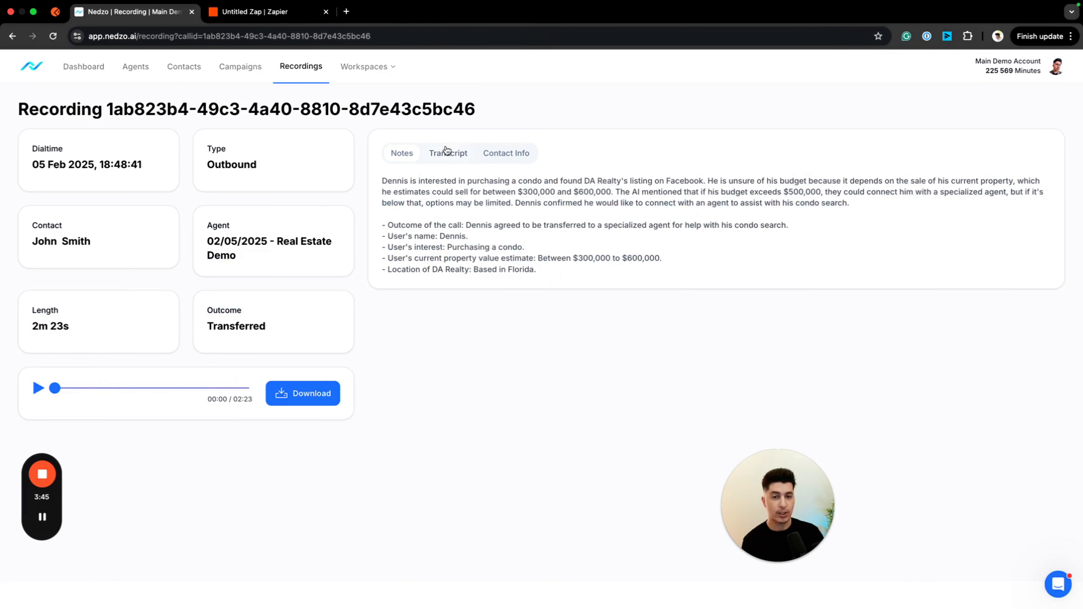
left_click(510, 158)
left_click(402, 154)
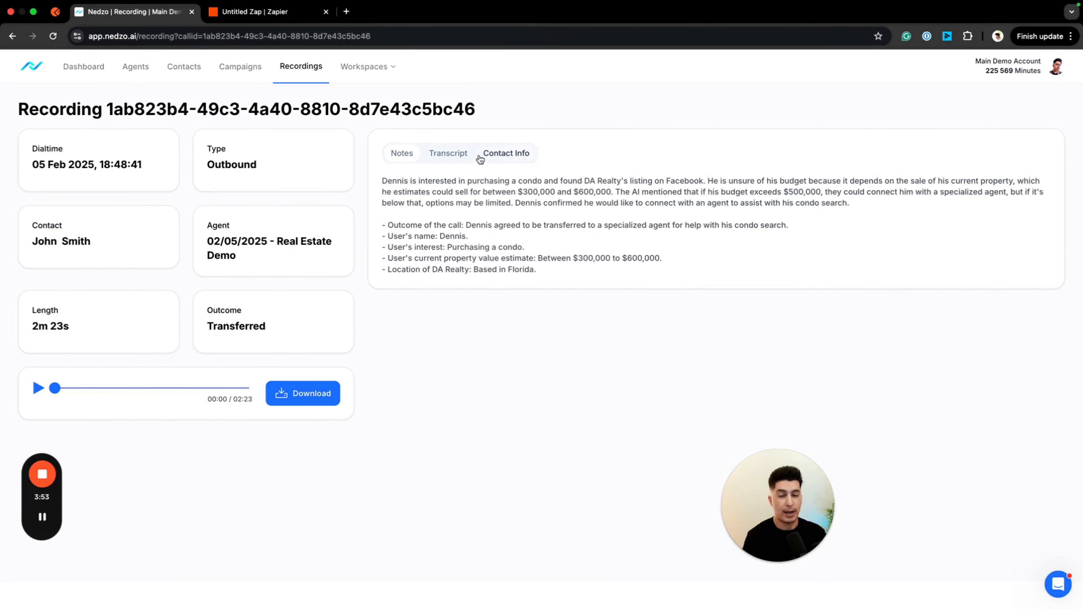
Switch to Zapier and set HubSpot as the app for the Zap's empty action step
key("ctrl+Tab")
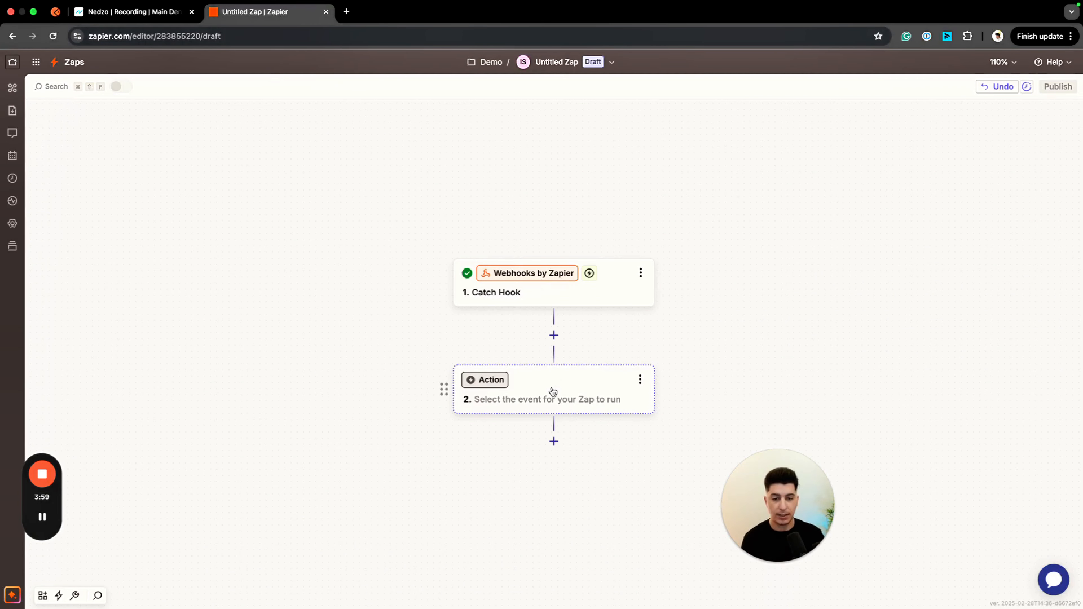
left_click(609, 394)
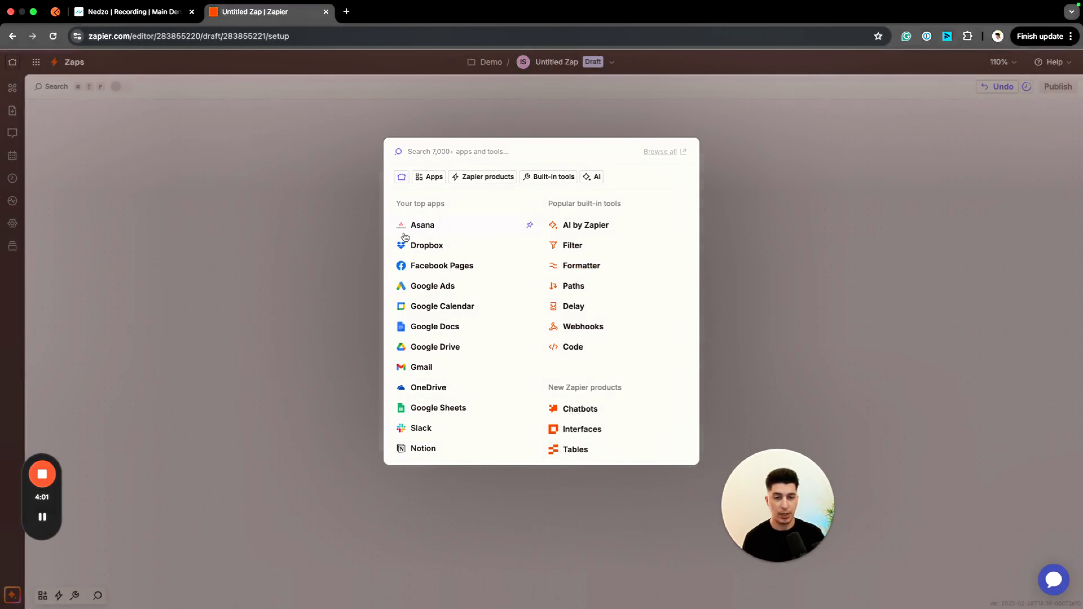
type("hubspot")
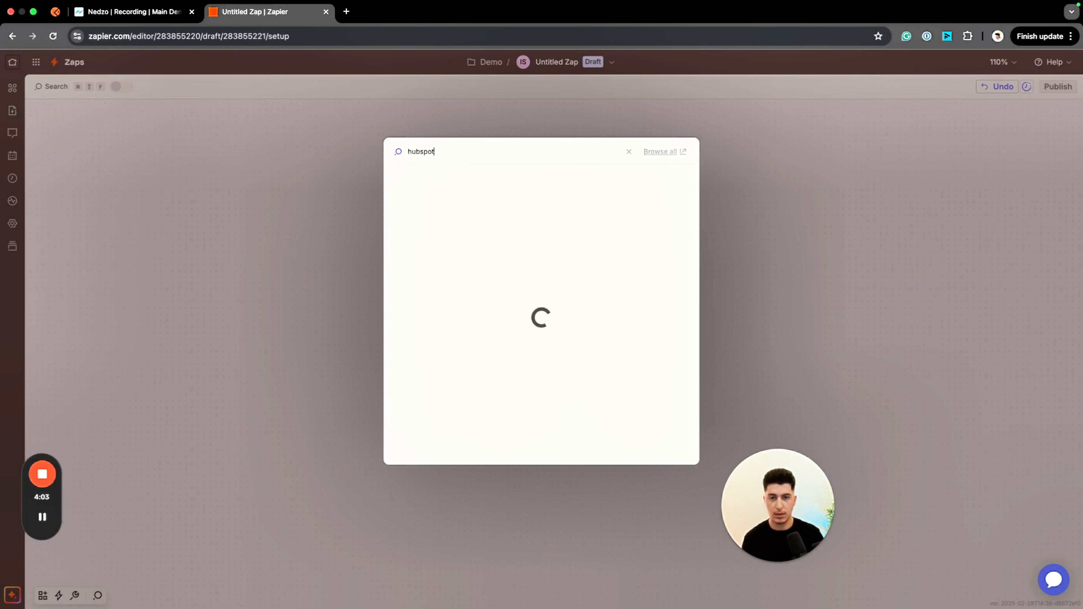
left_click(427, 180)
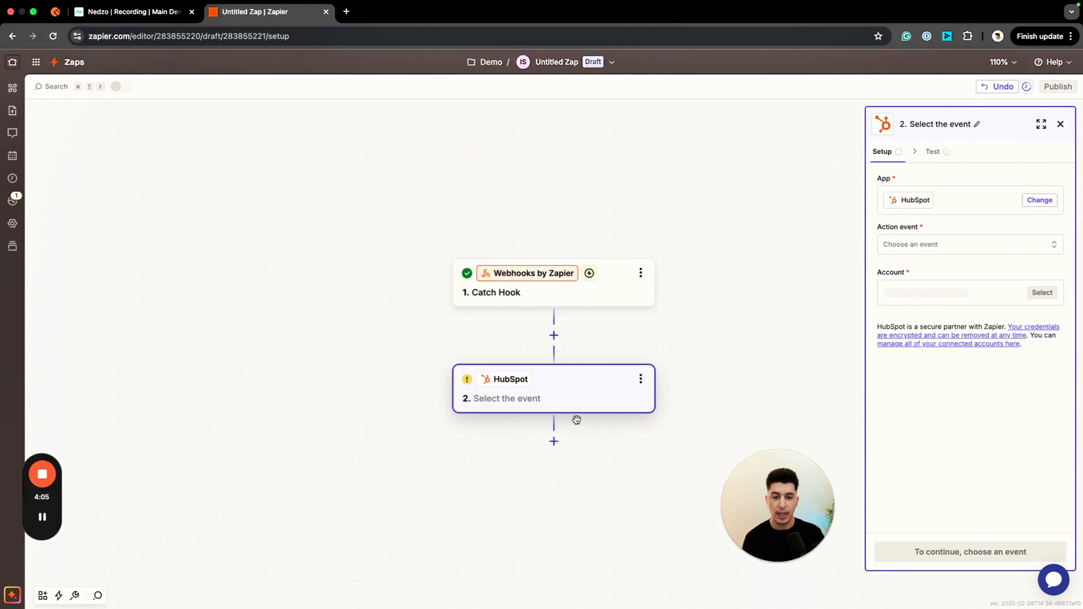
left_click(1061, 124)
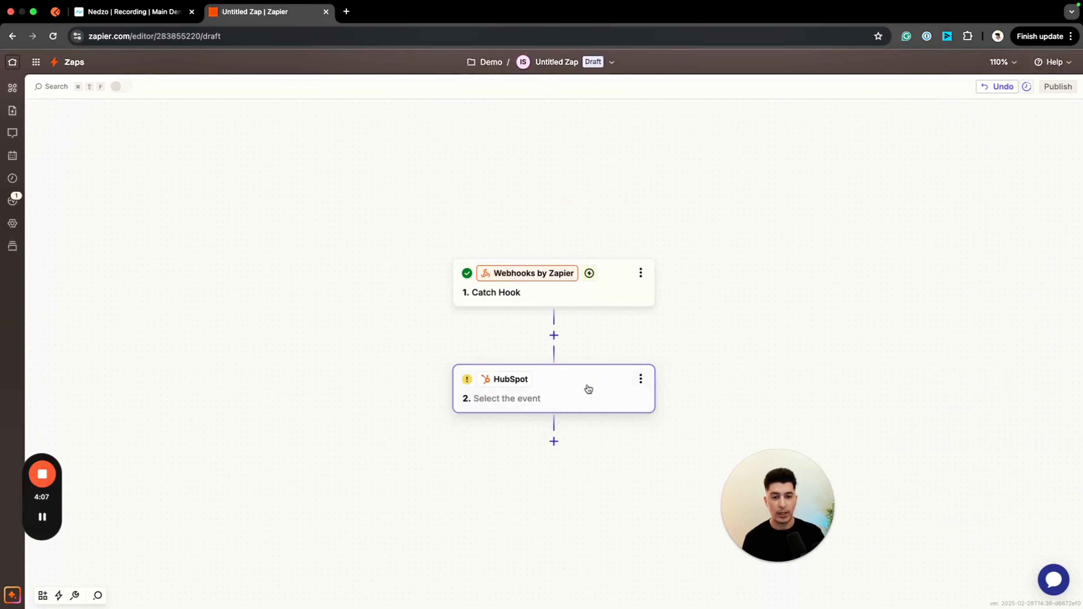
left_click(542, 313)
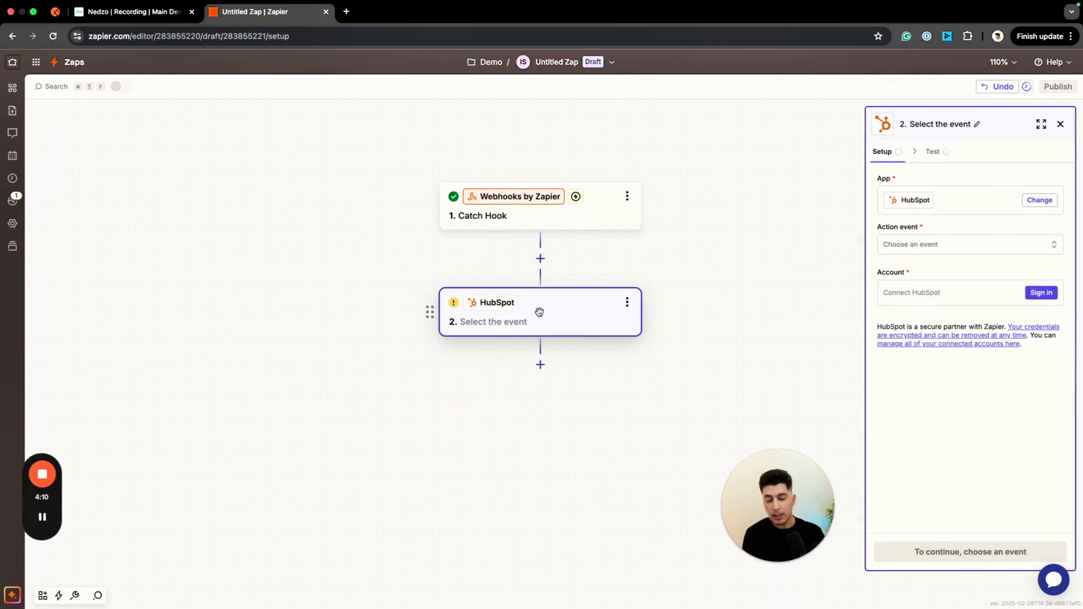
Insert a Gmail action step between the Catch Hook trigger and the HubSpot step, and open its action event choices
left_click(541, 258)
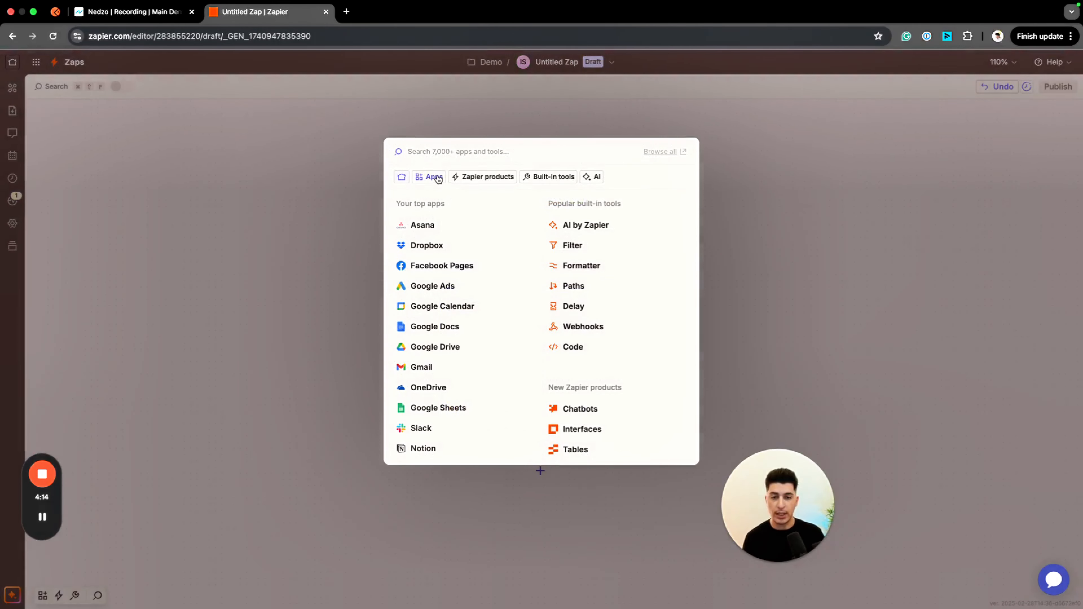
type("l")
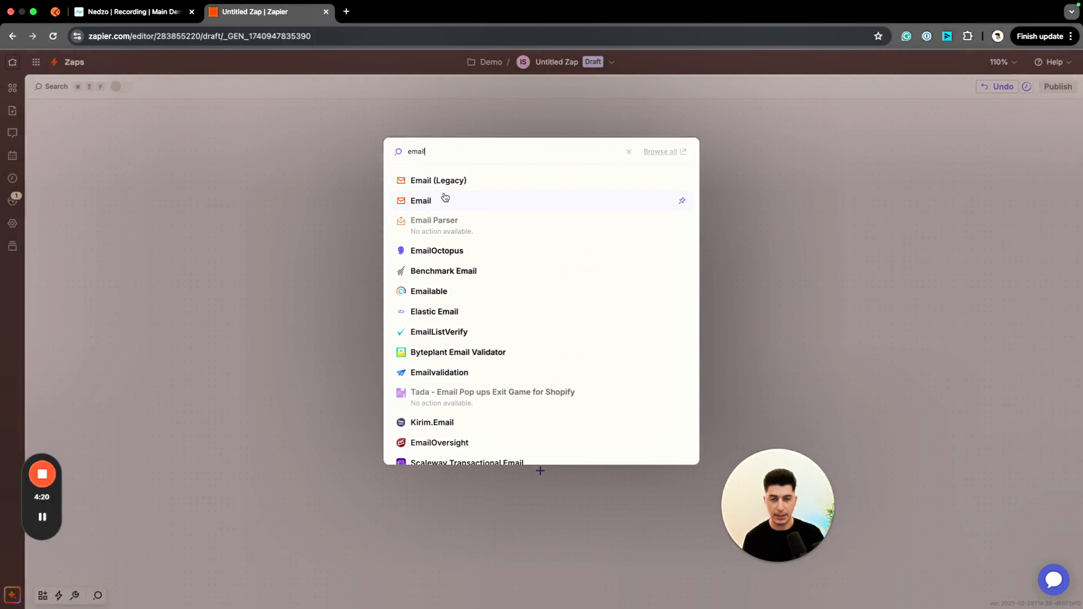
double_click(433, 152)
type("gmail")
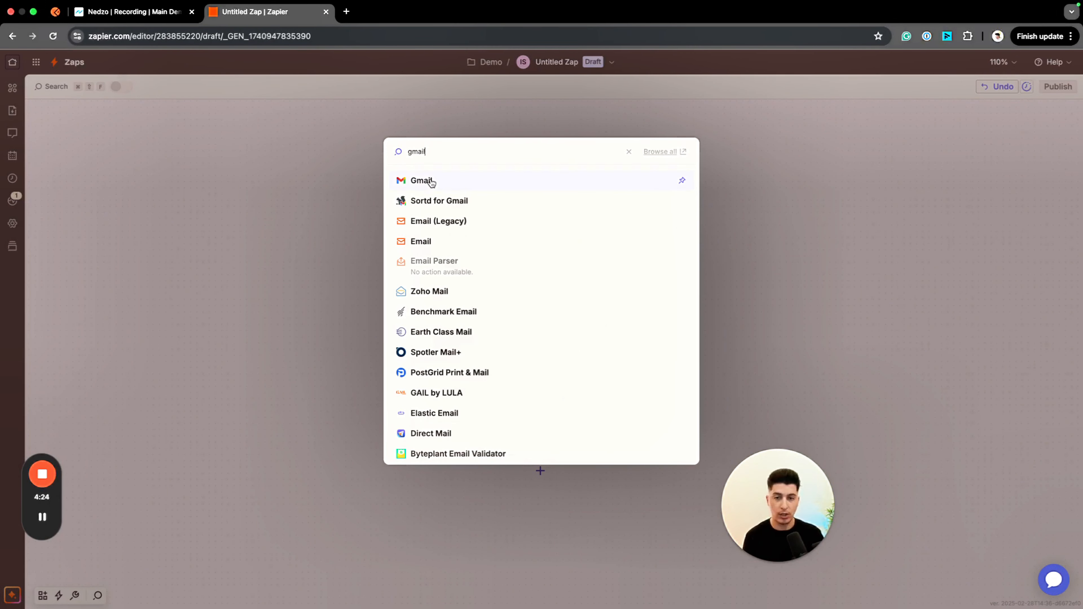
left_click(446, 184)
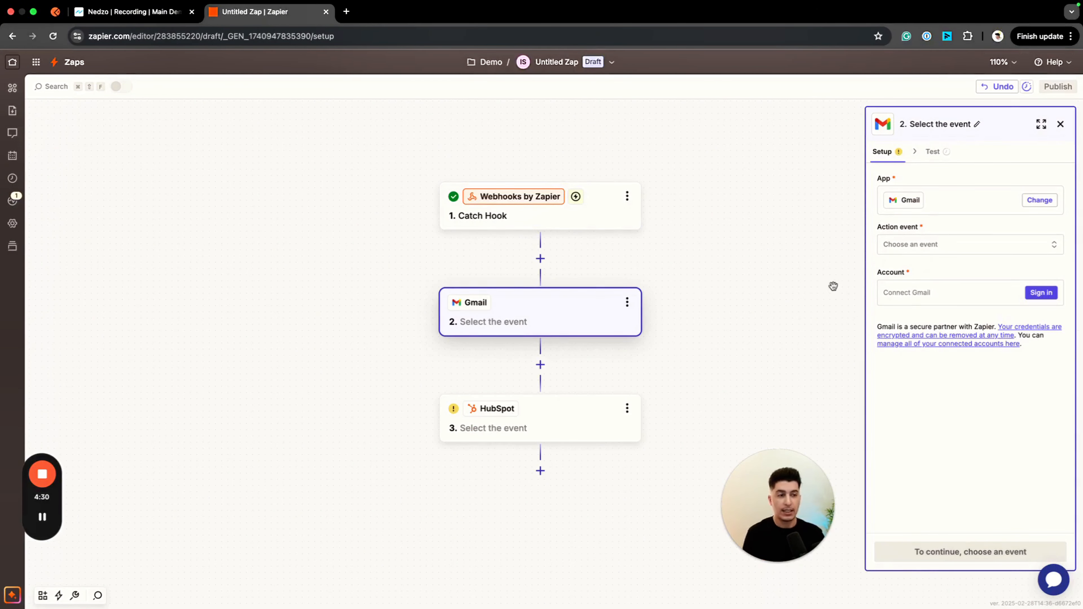
left_click(946, 246)
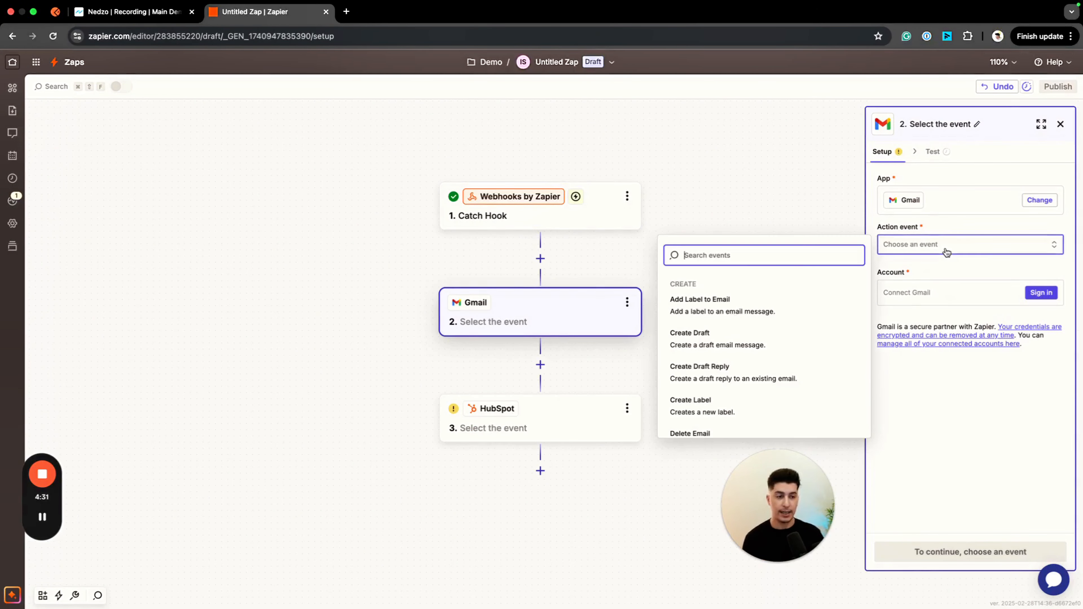
Insert an SMS by Zapier step directly after the Catch Hook trigger with Send SMS as its action event
left_click(540, 258)
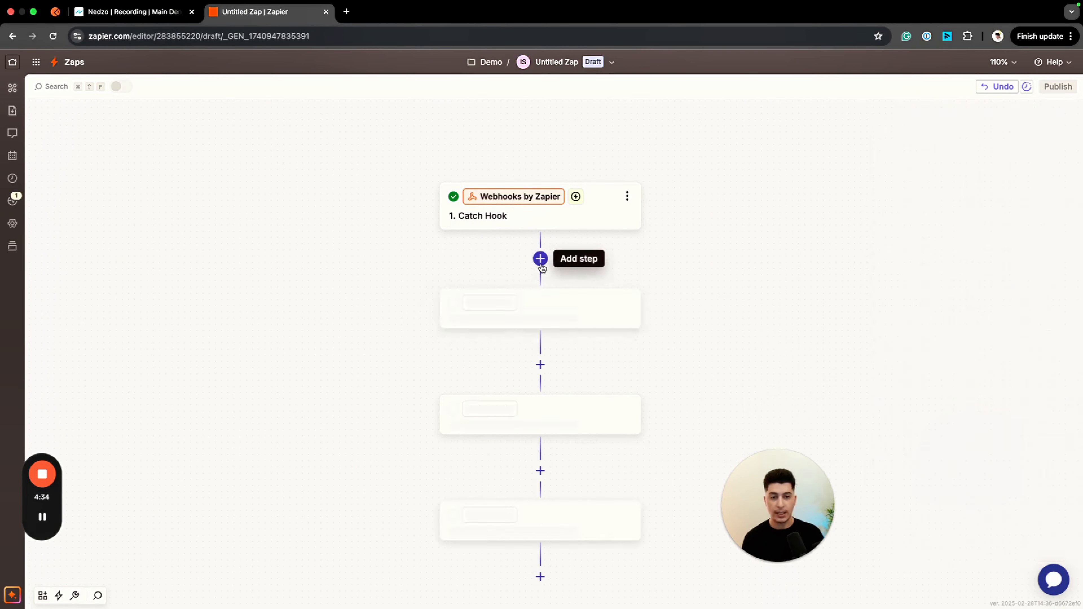
type("sms")
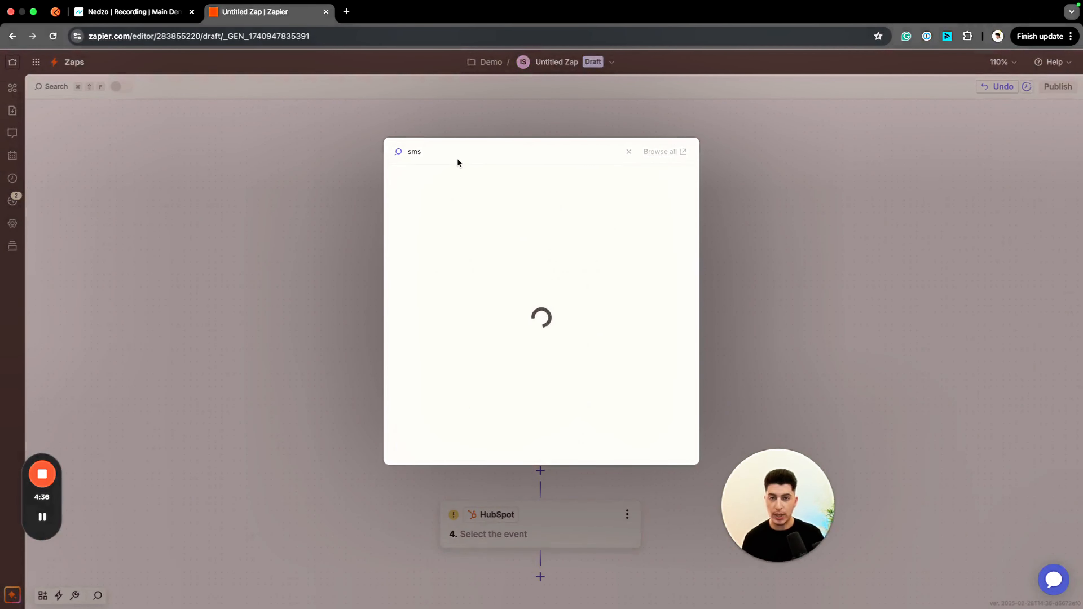
left_click(423, 184)
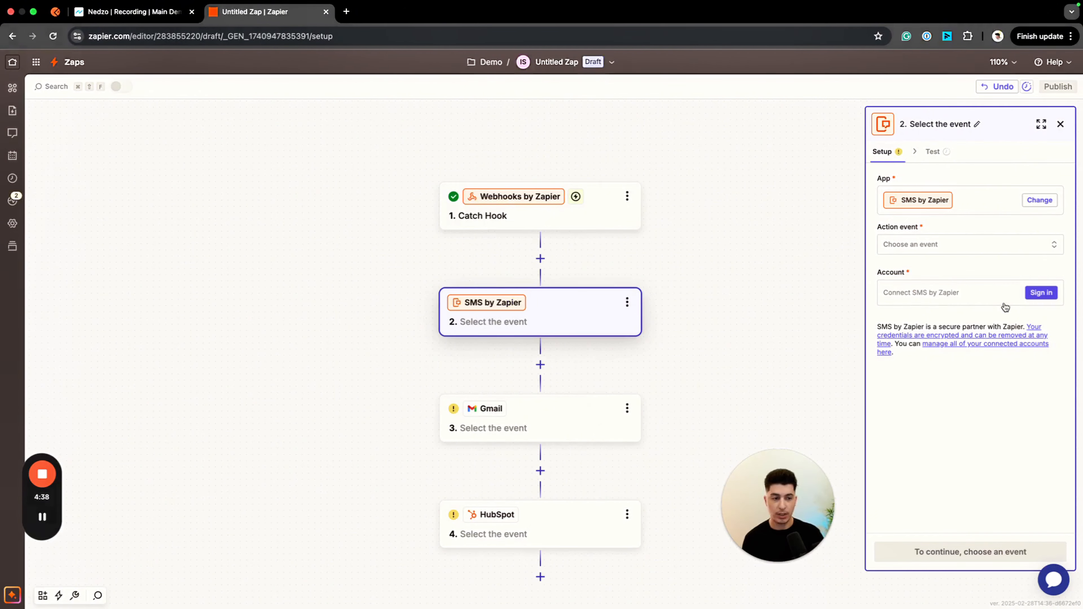
left_click(949, 241)
left_click(687, 306)
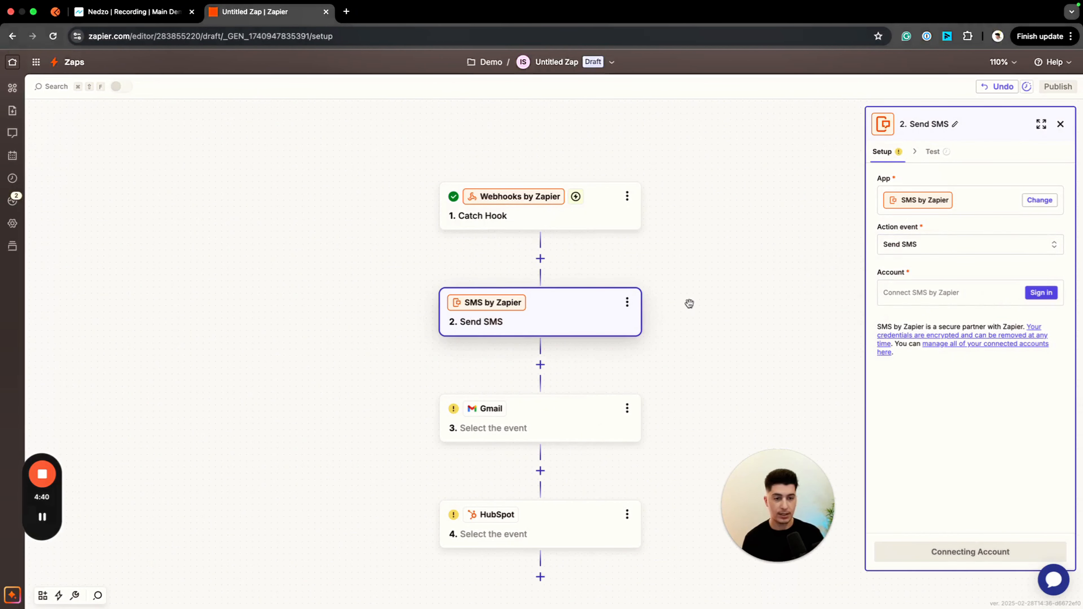
left_click(722, 362)
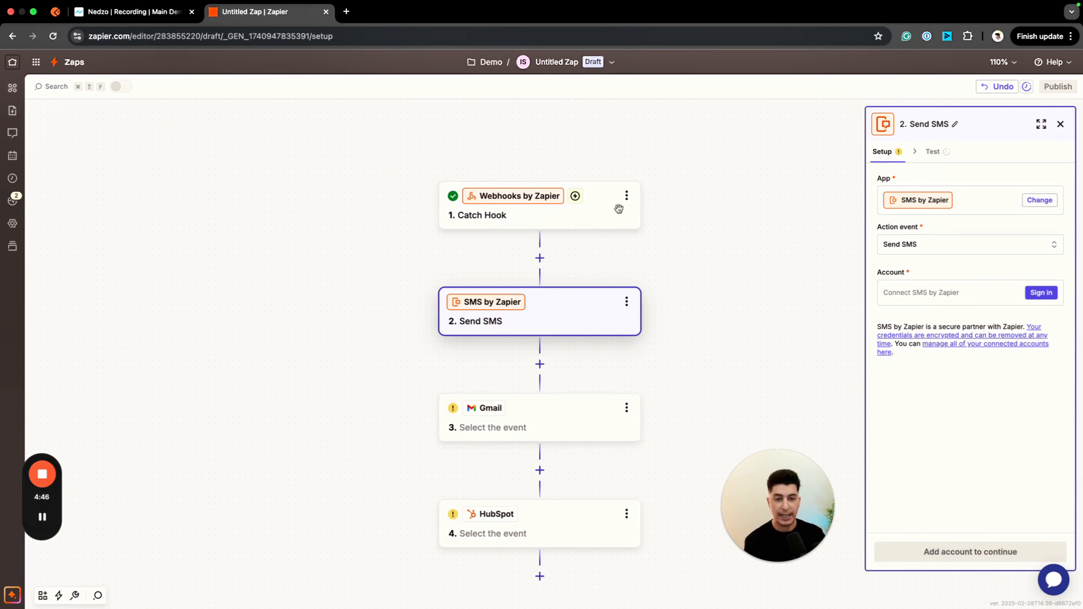
Set the Gmail step's action event to Send Email
left_click(571, 422)
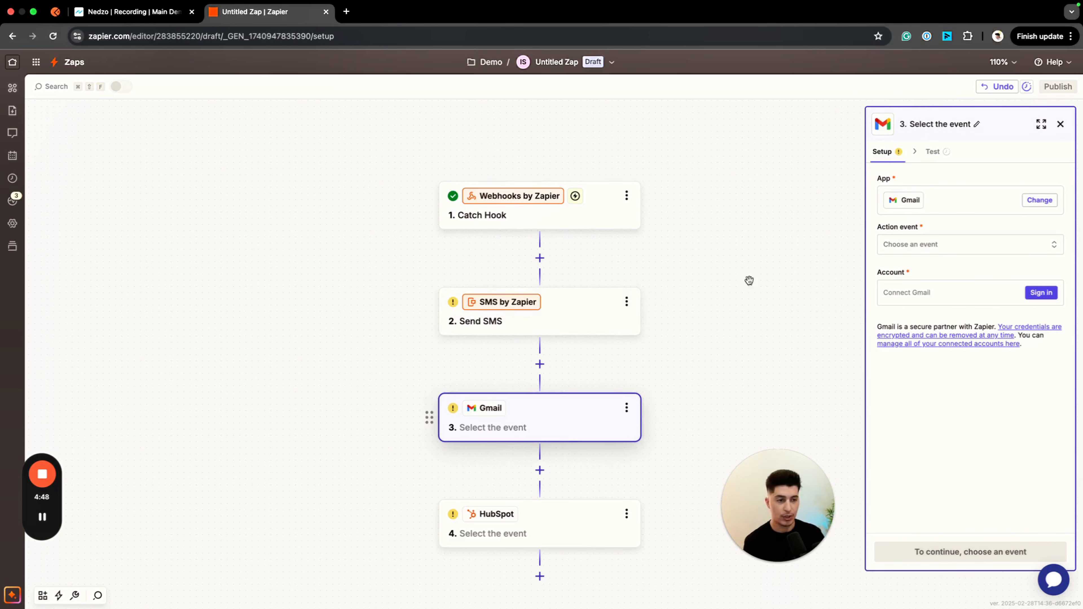
left_click(872, 242)
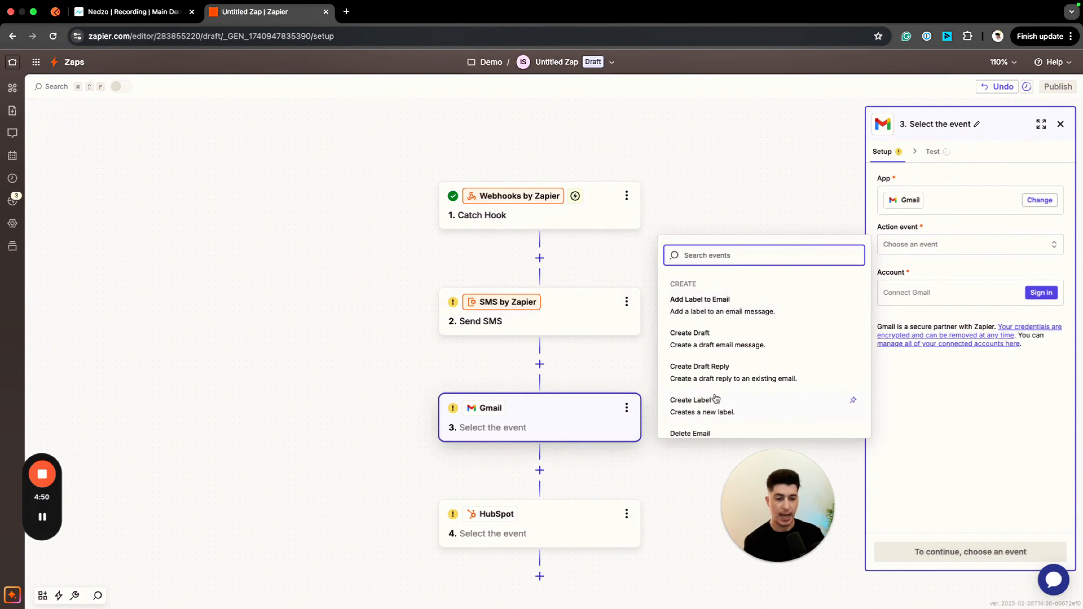
scroll(716, 399, "down", 1)
type("send")
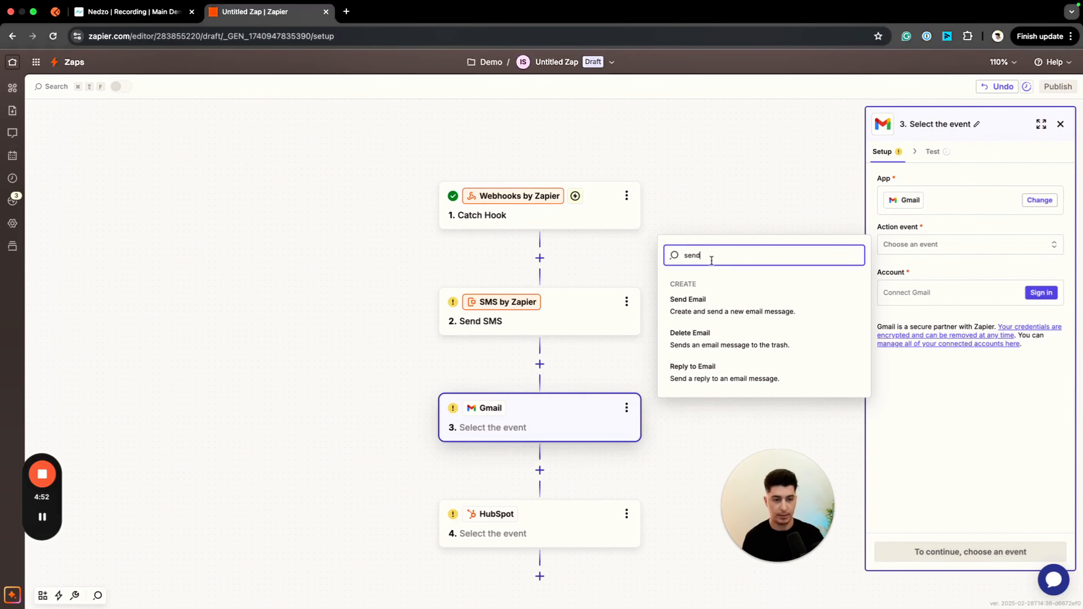
left_click(710, 304)
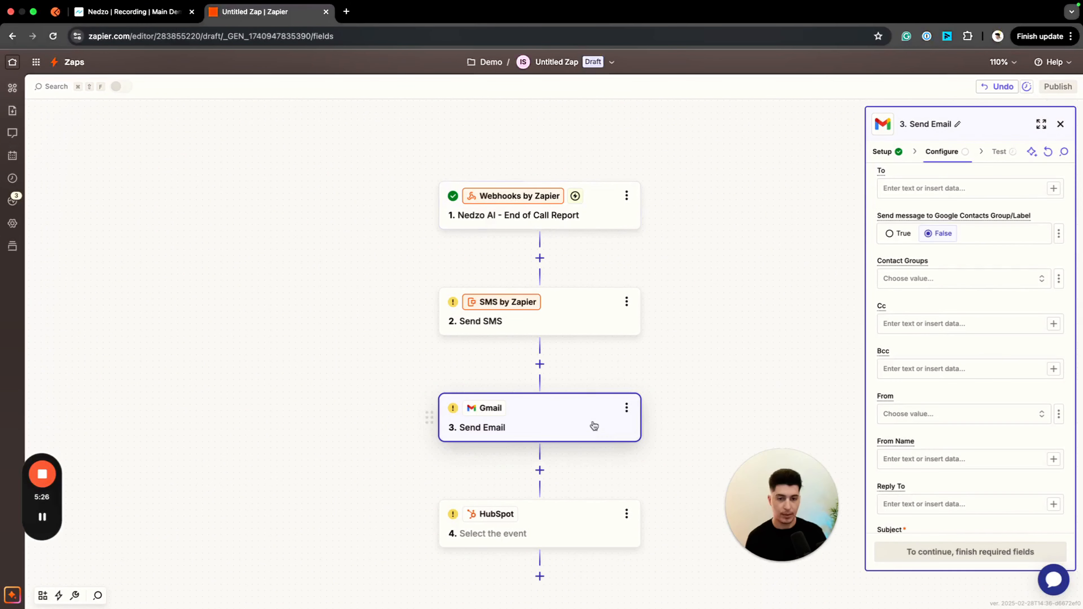
Map the Gmail step's To field to the Email value from the Nedzo AI - End of Call Report
left_click(912, 188)
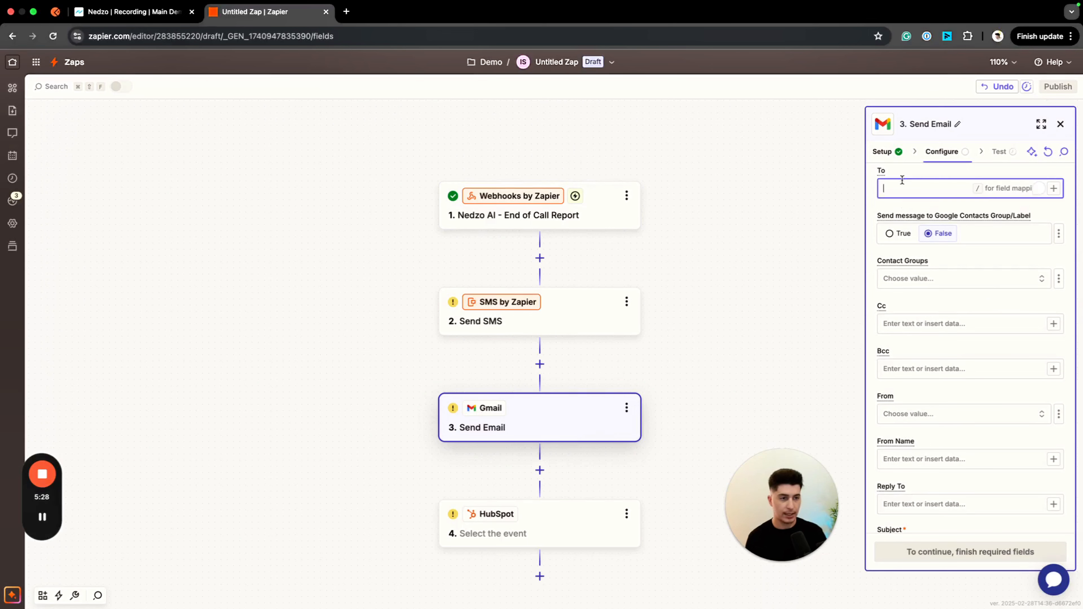
left_click(1051, 193)
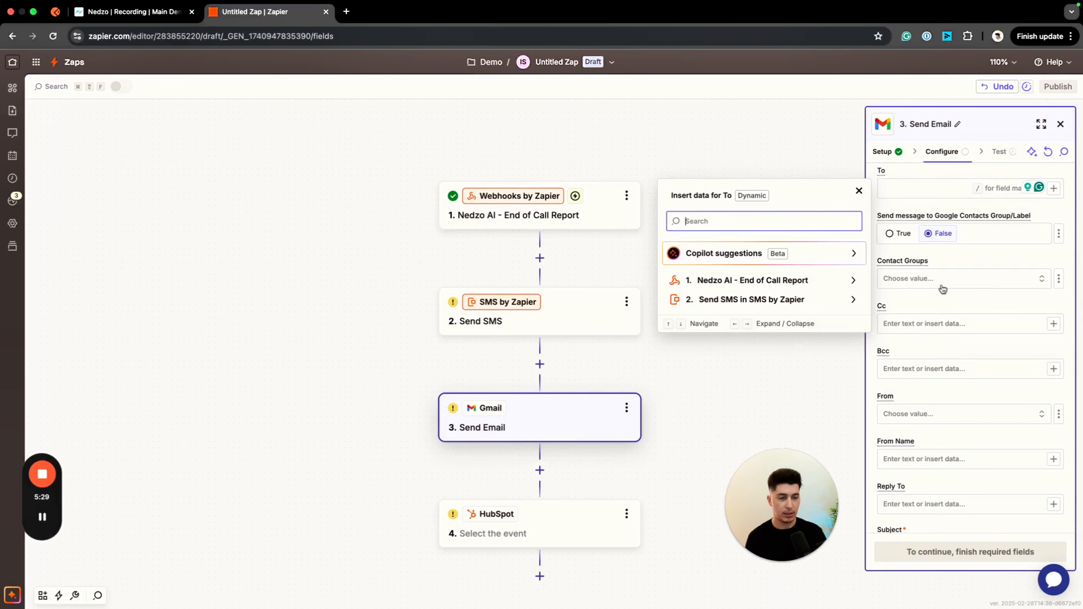
left_click(693, 281)
scroll(755, 388, "down", 1)
left_click(734, 377)
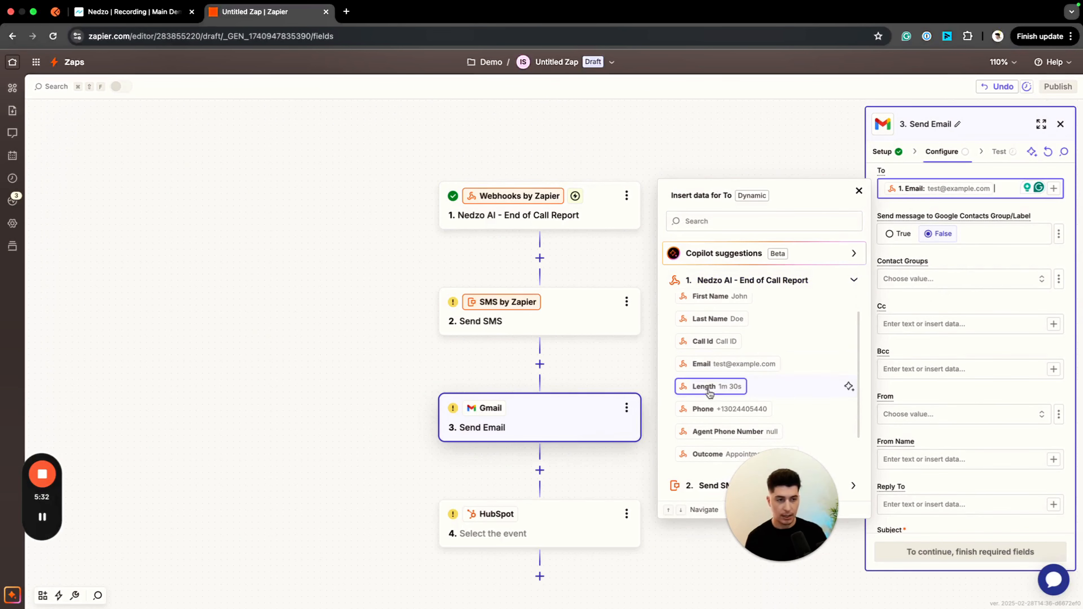
left_click(990, 267)
Choose the sender's e-mail address as From and enter the sender's full name followed by "- Nedzo AI" as From Name
scroll(922, 326, "down", 4)
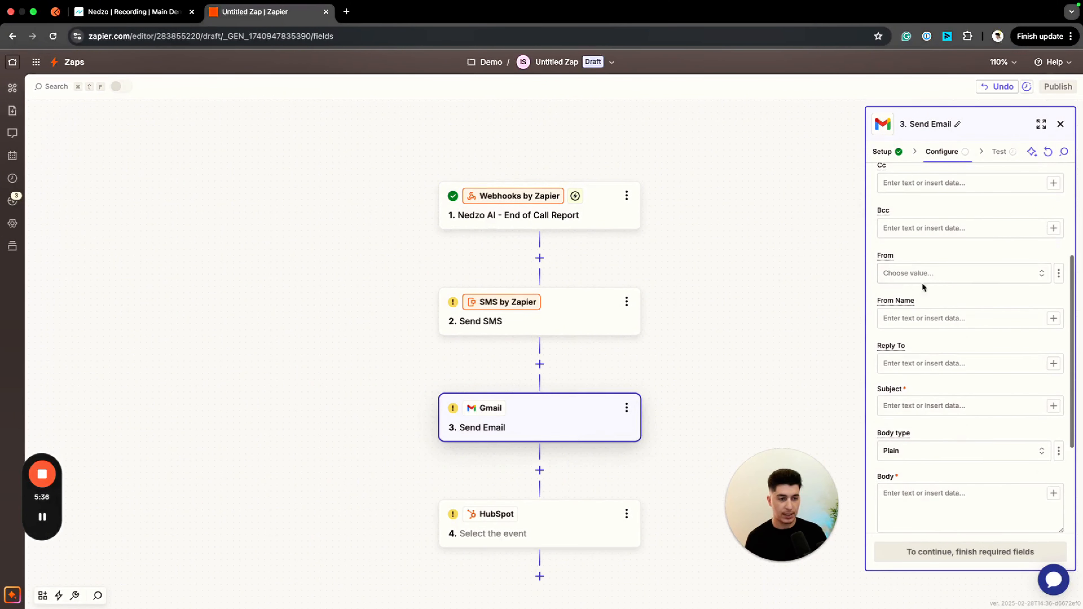
left_click(919, 275)
left_click(685, 299)
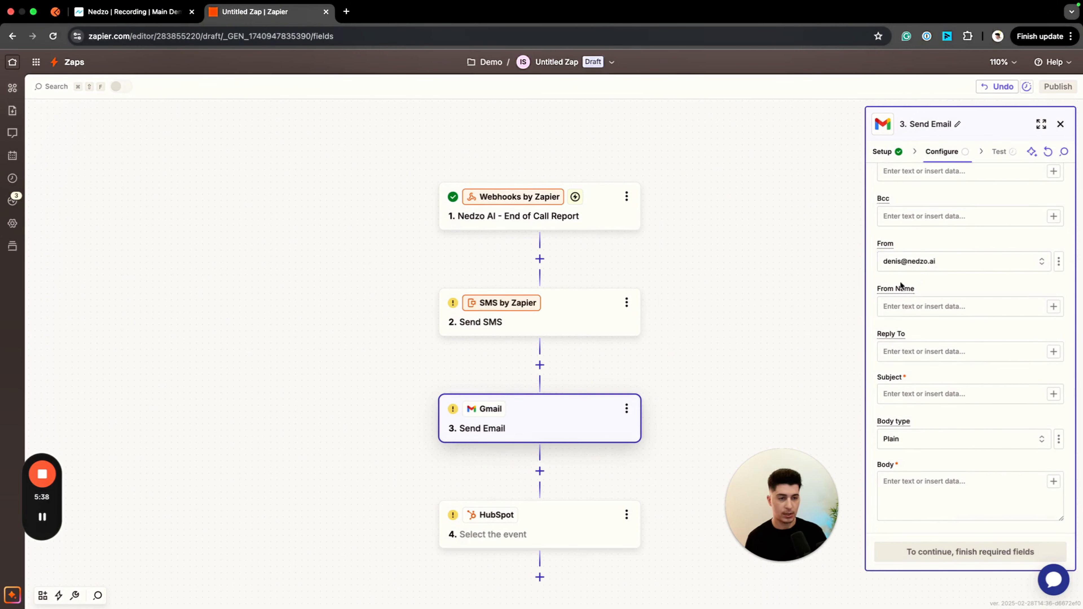
left_click(905, 305)
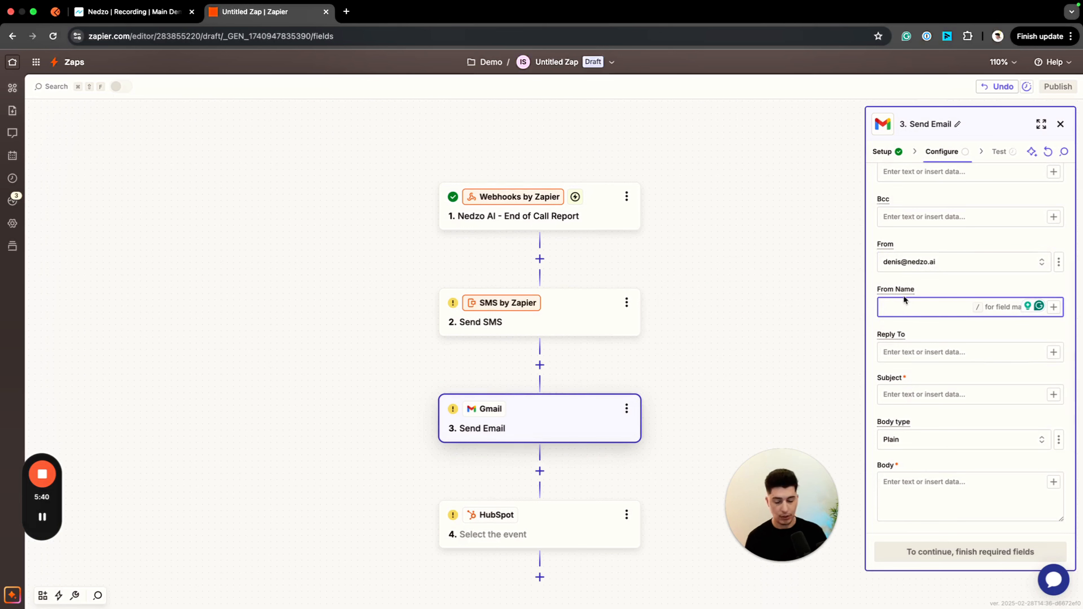
type("Denis R")
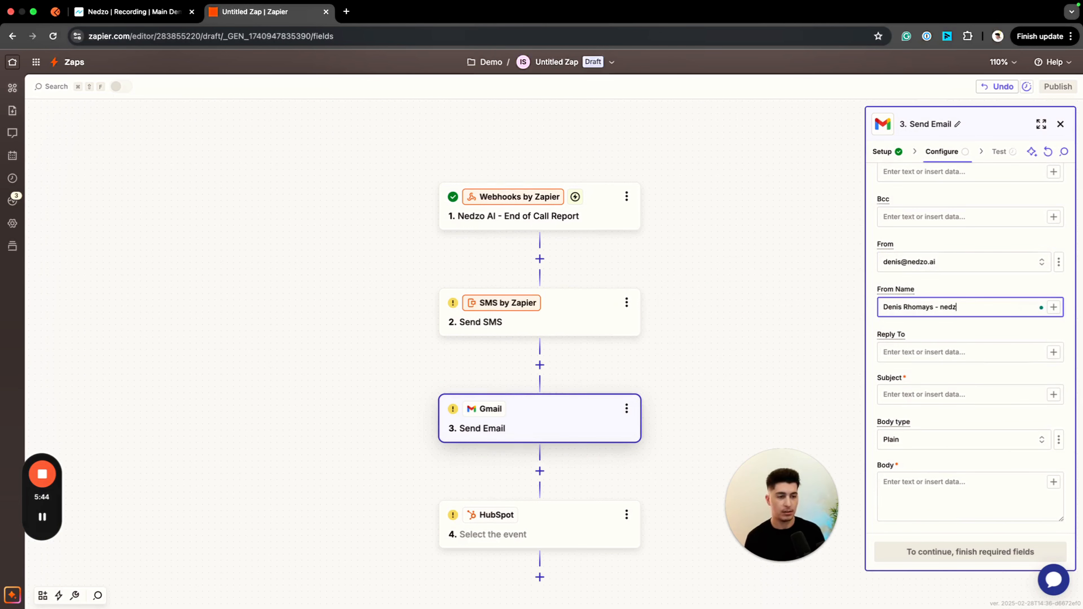
type("homays - Nedzo AI")
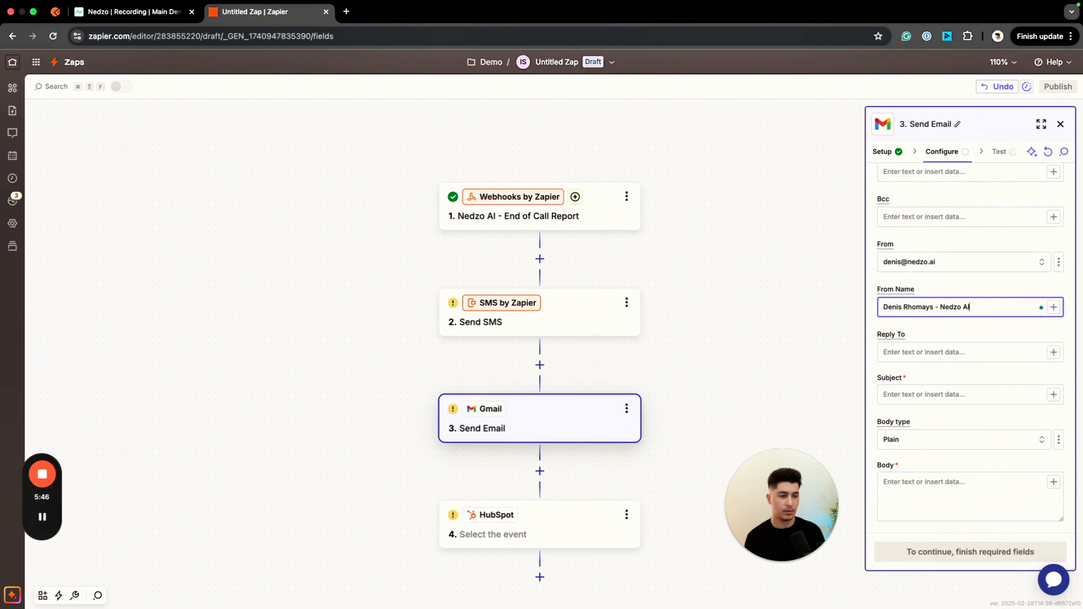
Compose the email subject from the report's First Name value followed by ", quick question..."
left_click(939, 394)
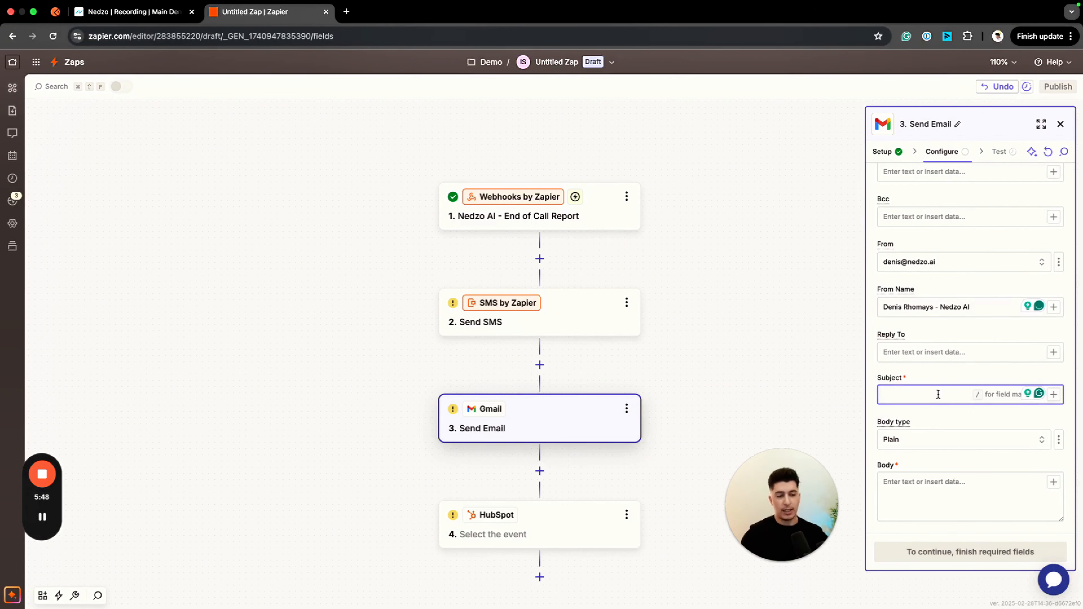
left_click(1053, 395)
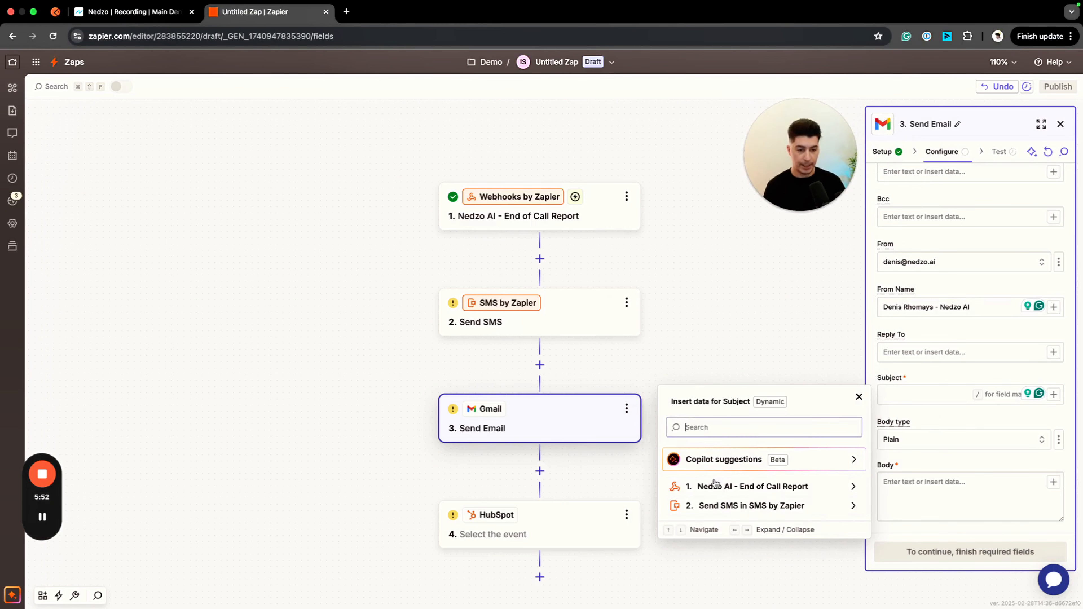
left_click(723, 486)
left_click(709, 408)
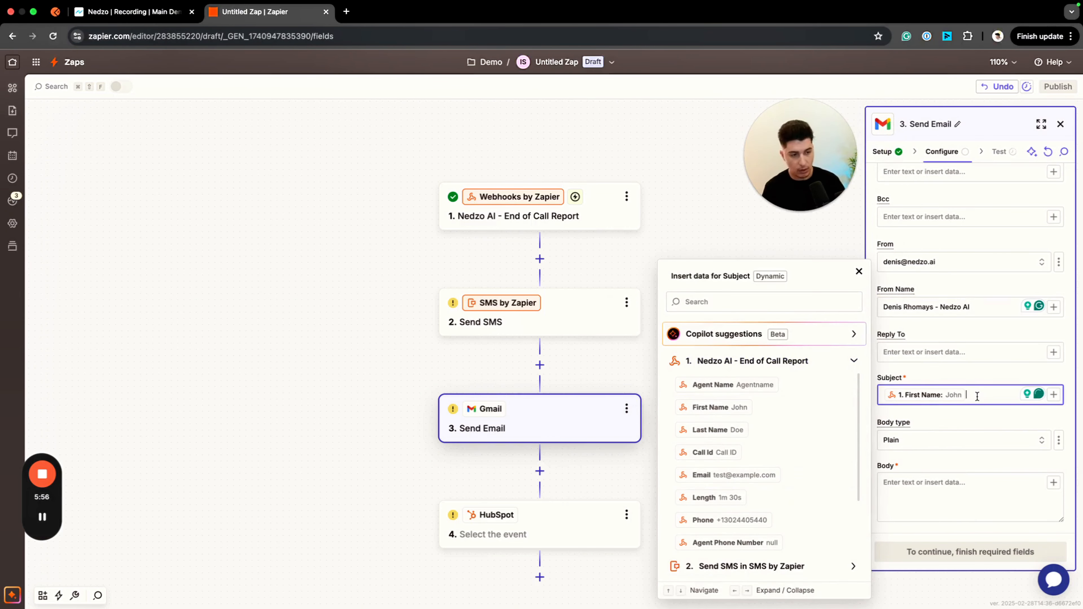
type(", quick question...")
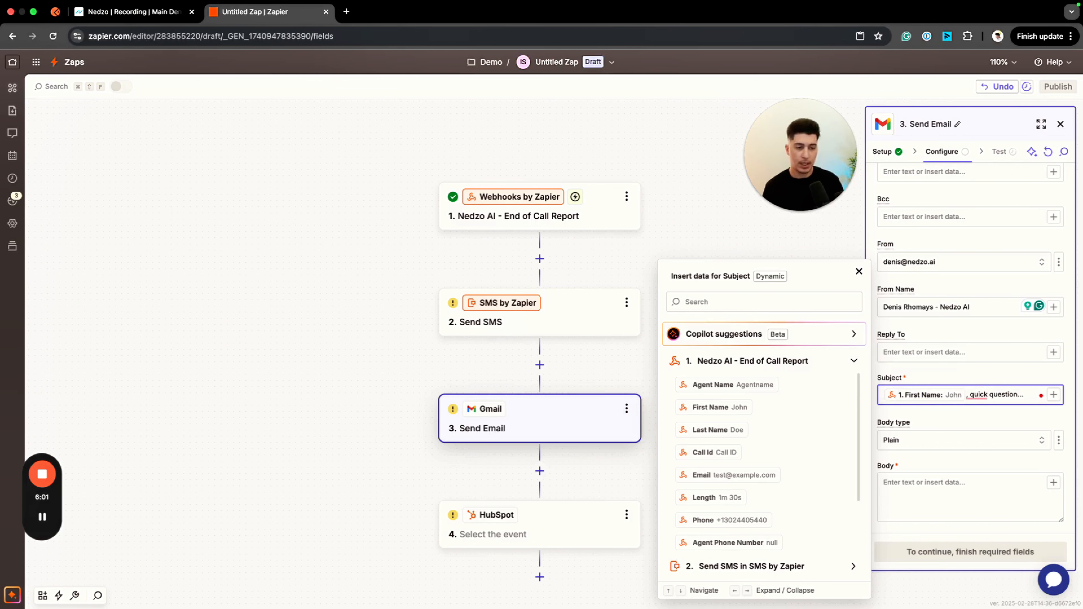
Begin the email body with the greeting "Hi", the report's First Name value and a comma
left_click(921, 512)
scroll(908, 448, "down", 3)
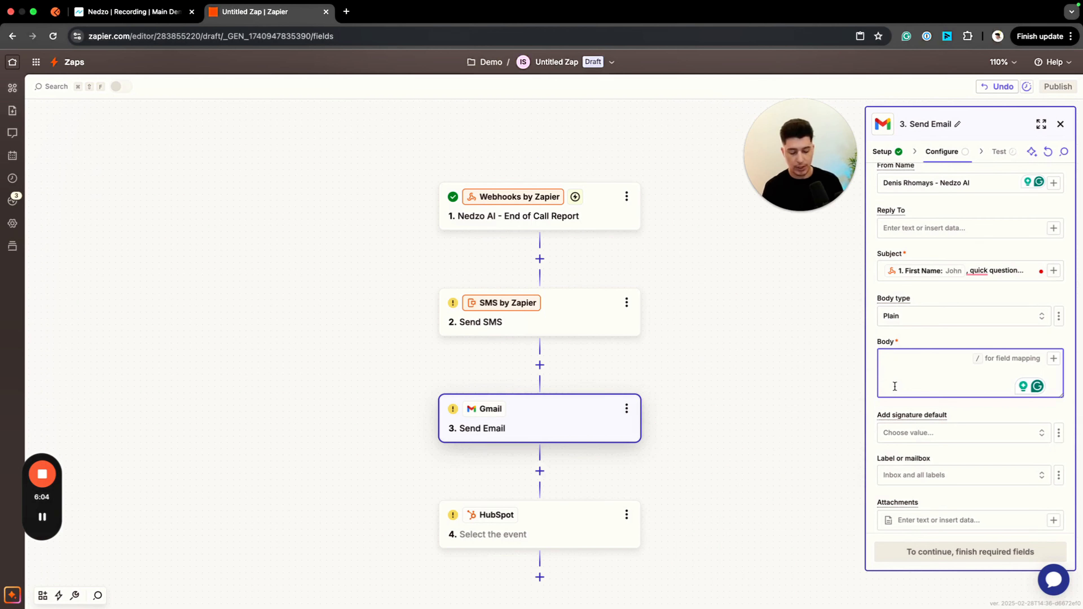
type("Hi")
left_click(1054, 358)
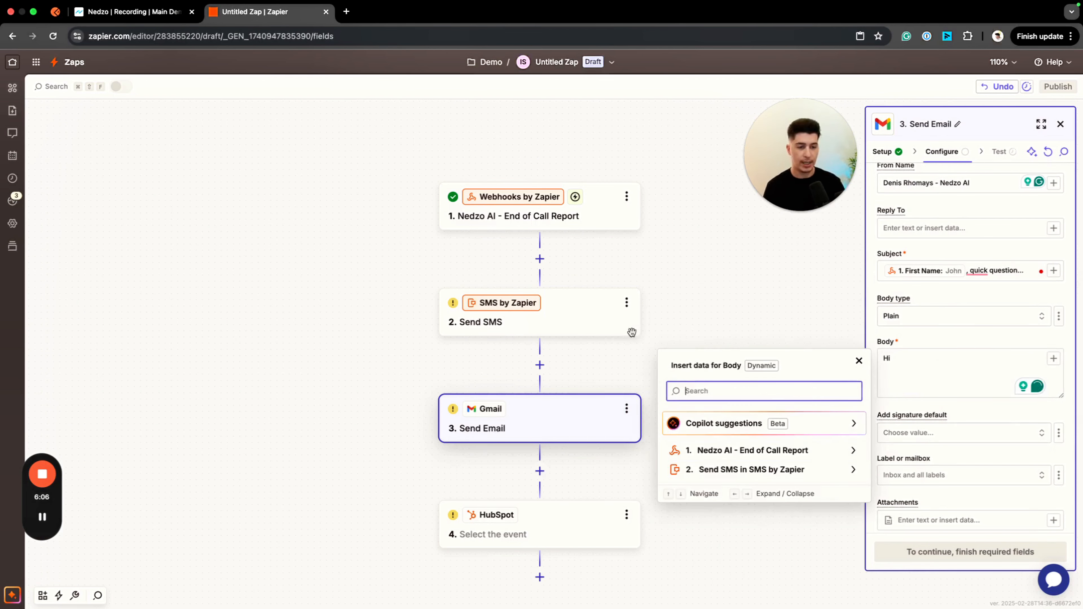
left_click(725, 450)
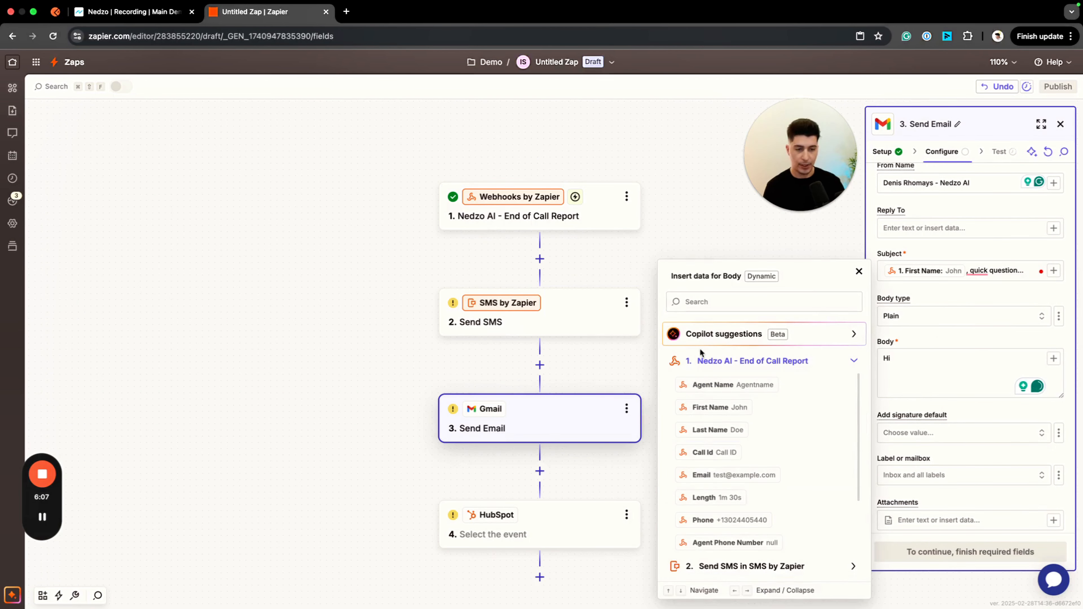
left_click(710, 407)
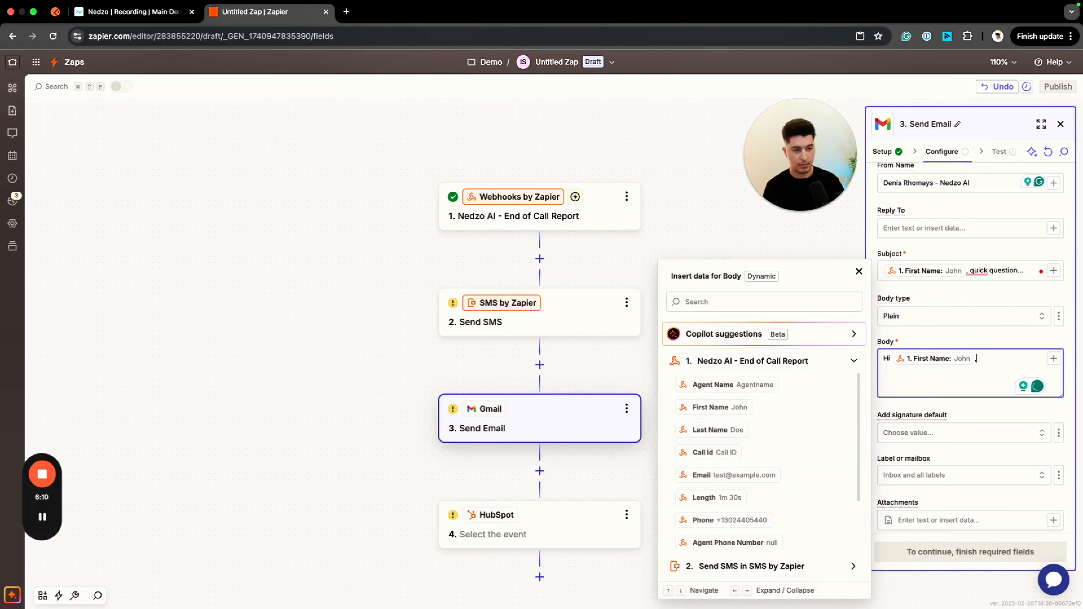
type(",")
Add a new body paragraph reading "We noticed you had a great call with" followed by the report's Agent Name value and a comma
key("Return")
key("Return")
type("Ou")
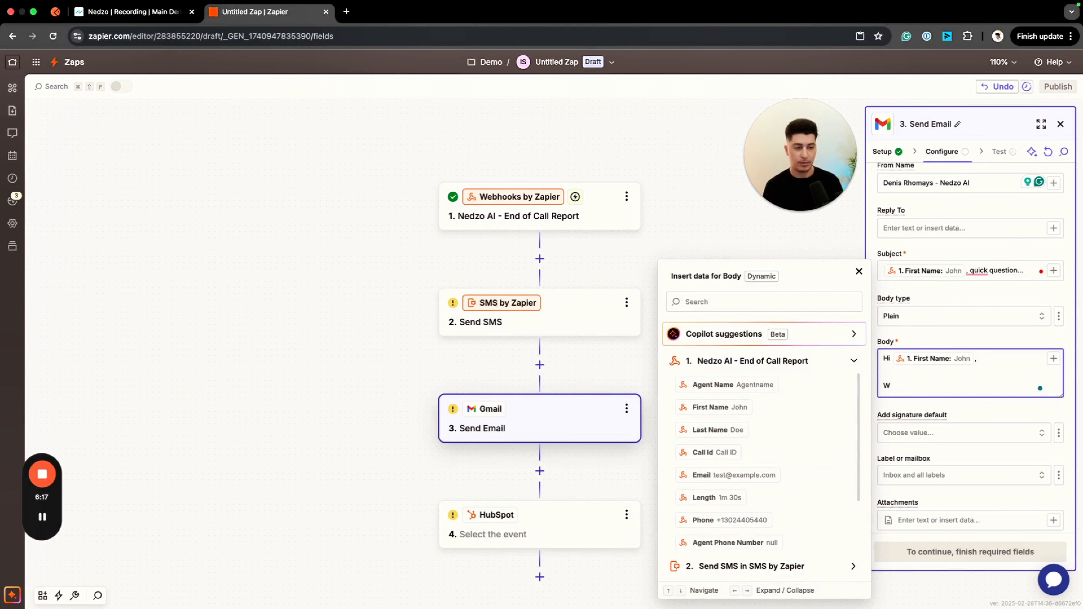
type("e noticed you")
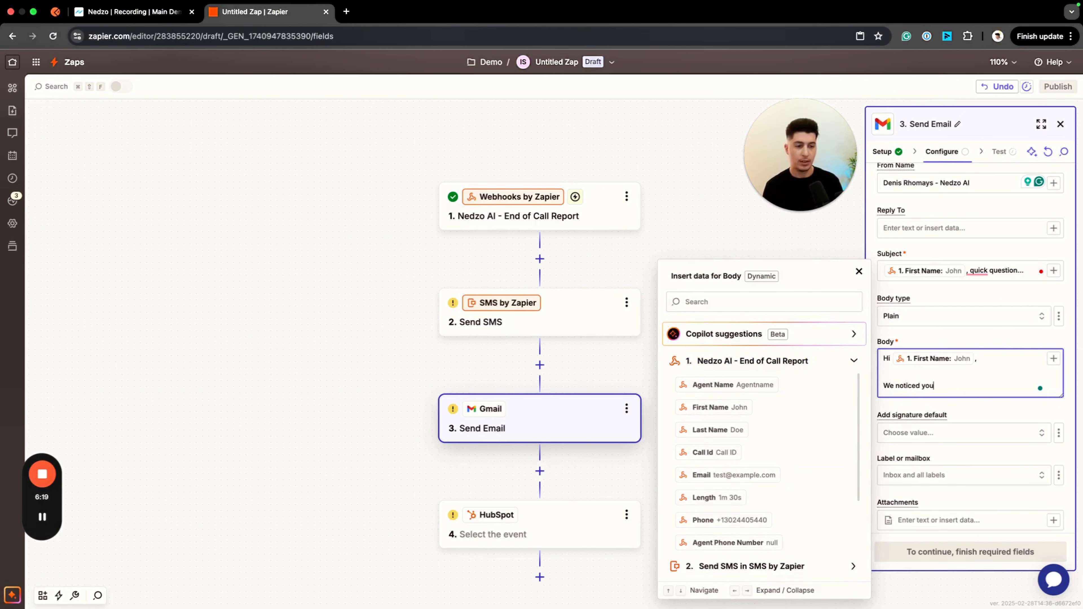
type(" had a great call with")
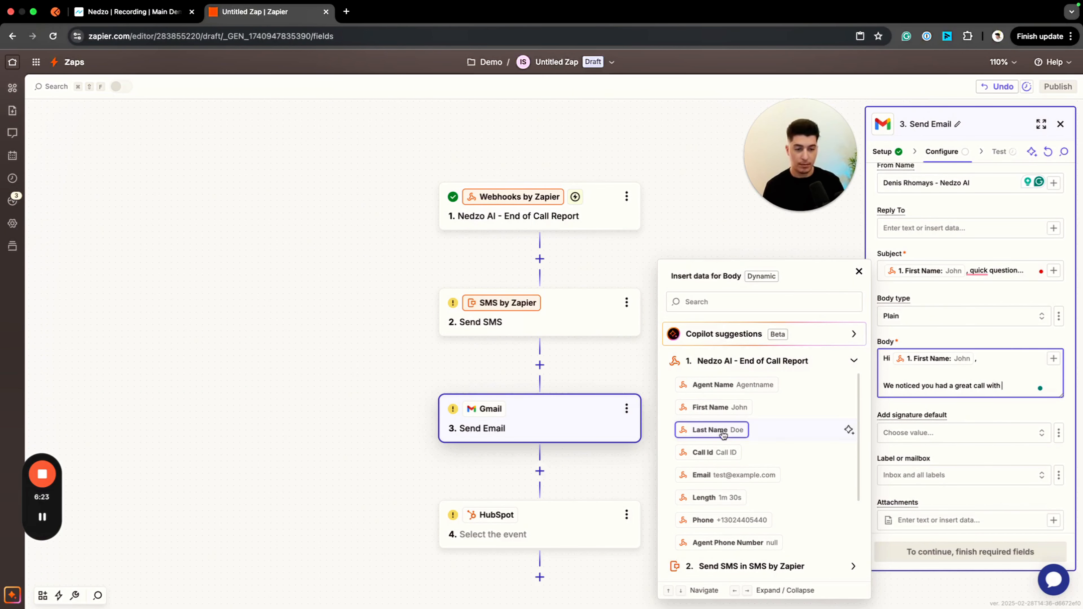
left_click(715, 389)
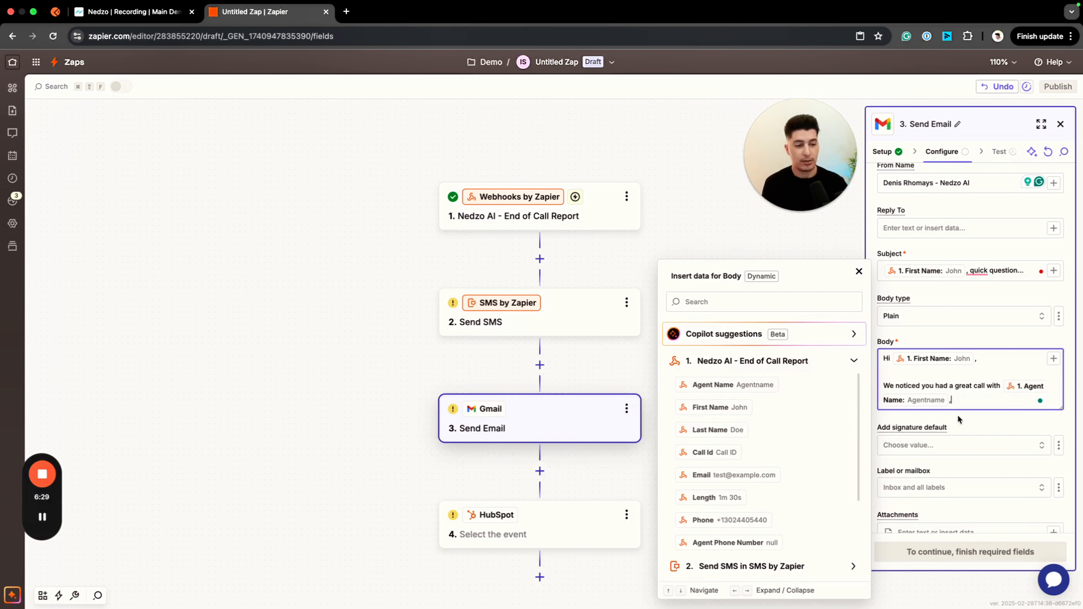
Reword the second body paragraph to: Our AI Agent "[Agent Name]", told us you had a great conversation!
left_click_drag(1001, 383, 881, 386)
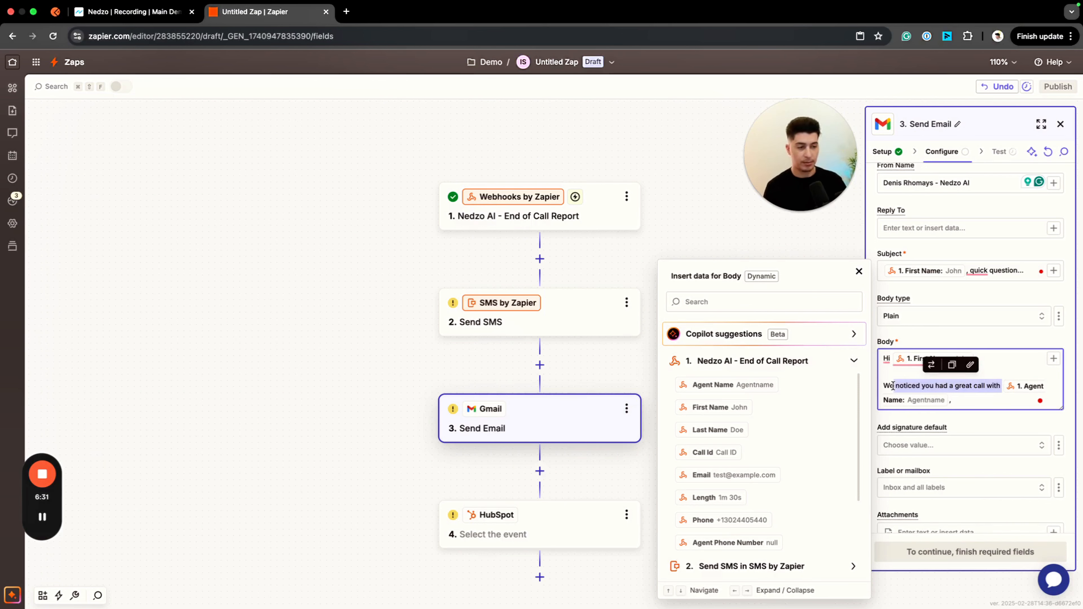
type("Our AI Assistan")
key("BackSpace")
key("BackSpace")
key("BackSpace")
key("BackSpace")
key("BackSpace")
key("BackSpace")
key("BackSpace")
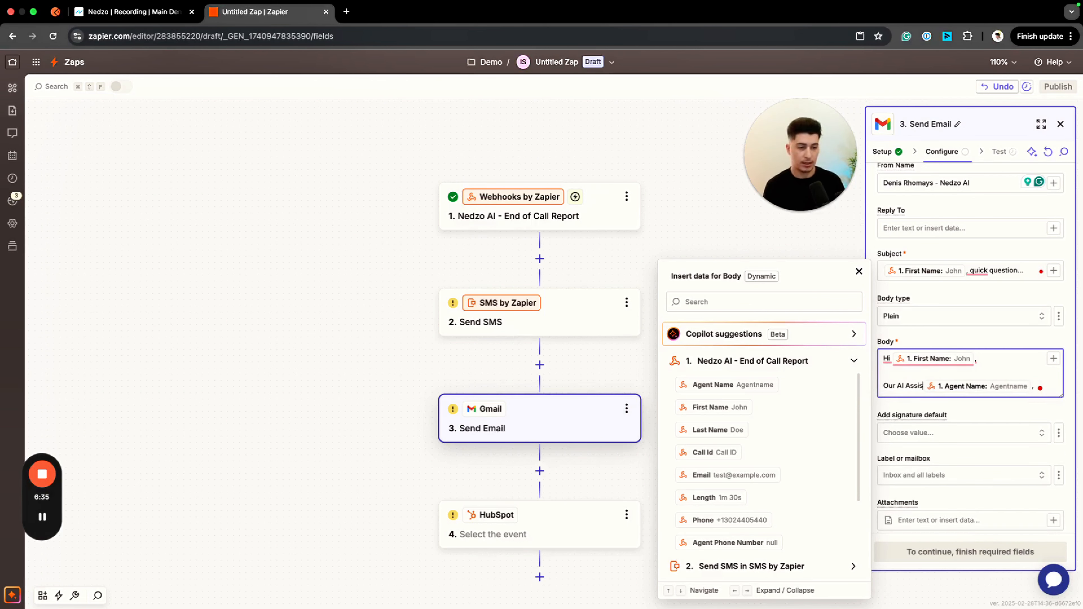
type("gent \" 1. Agent Name: Agentname ")
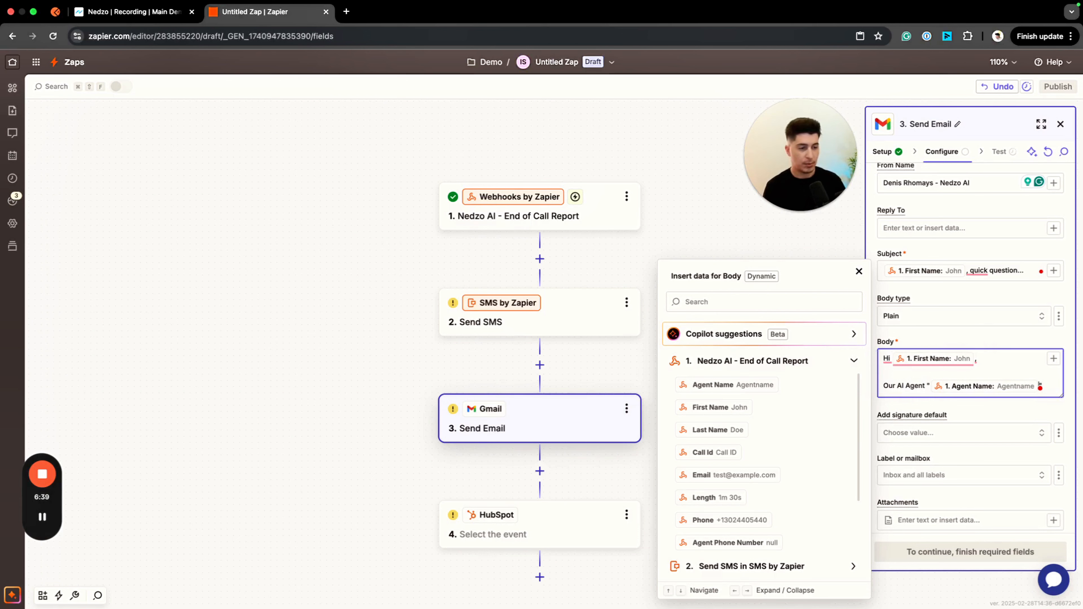
type("\", told us y")
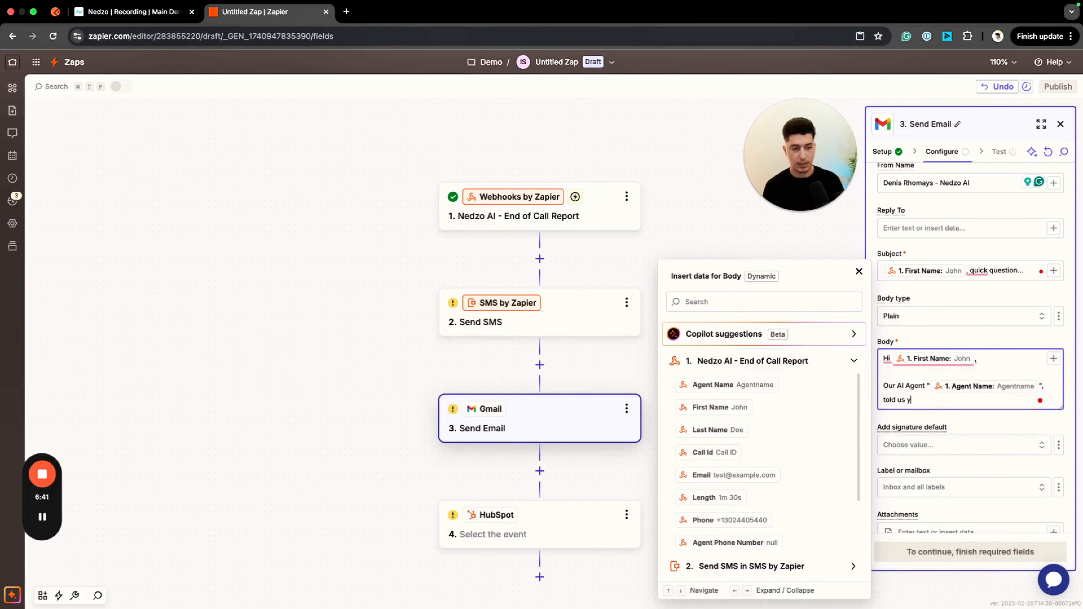
type("ou had a great conversation")
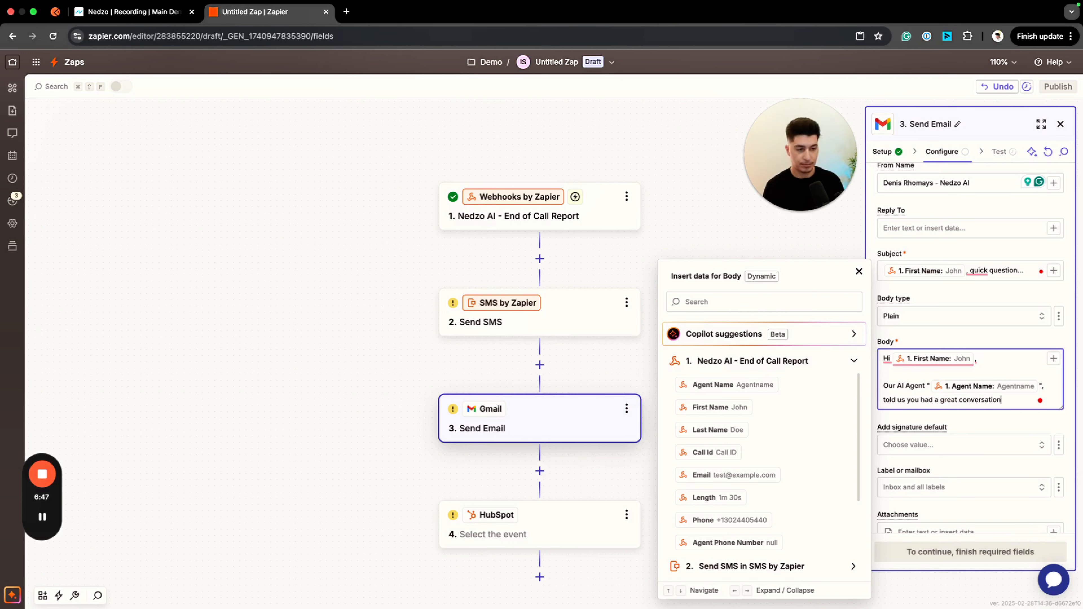
type("!")
Add a further paragraph to the email body reading "As promised here's access to:"
key("Return")
key("Return")
type("As p")
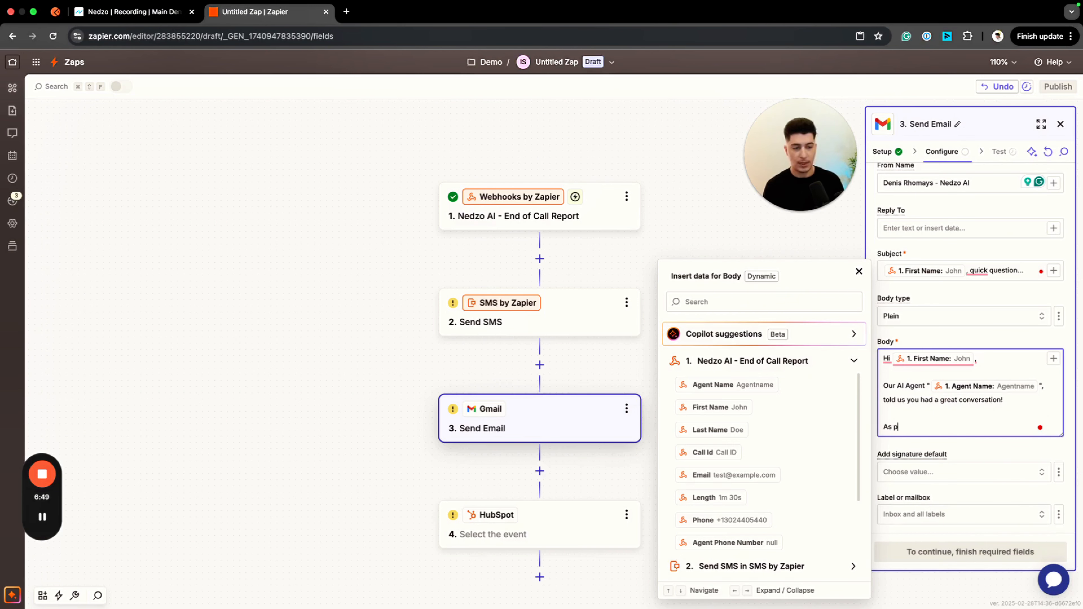
type("romised here's ")
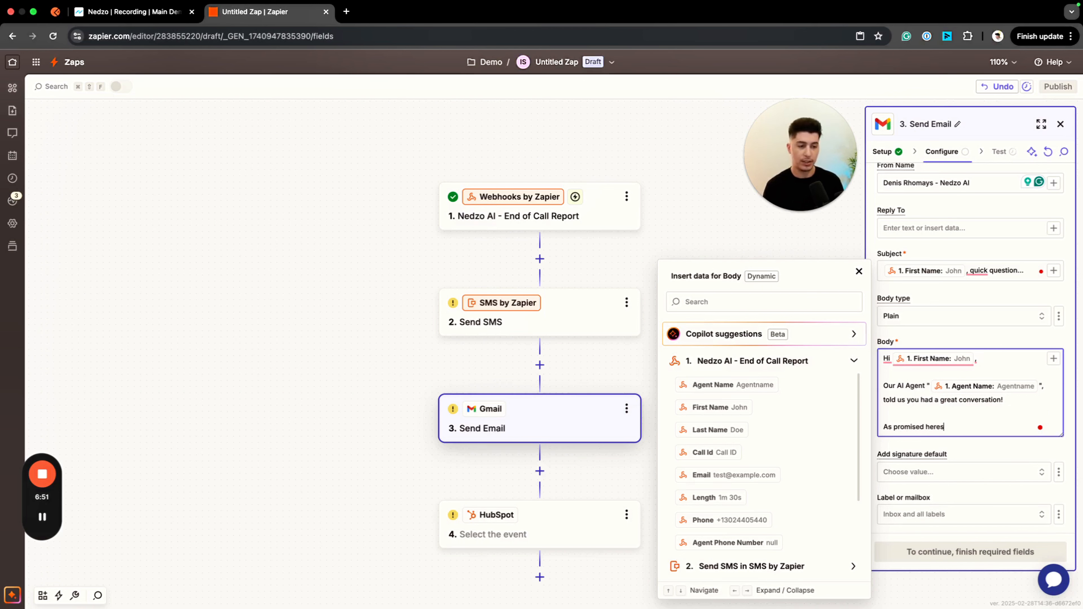
type("access to:")
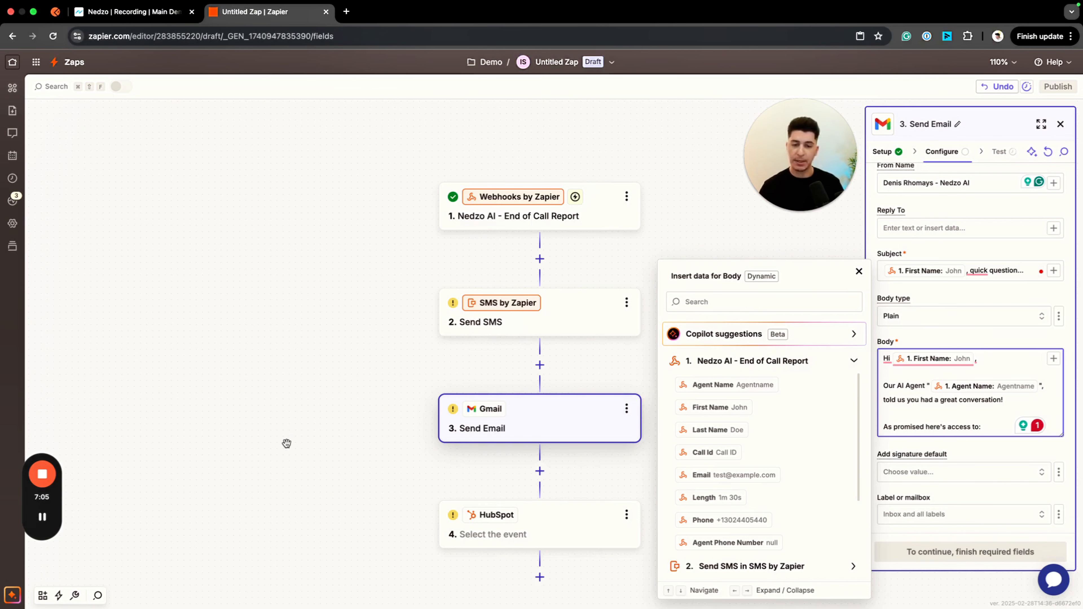
Insert a ChatGPT (OpenAI) step between the Send SMS and Gmail steps and open its action event choices
left_click_drag(285, 442, 237, 368)
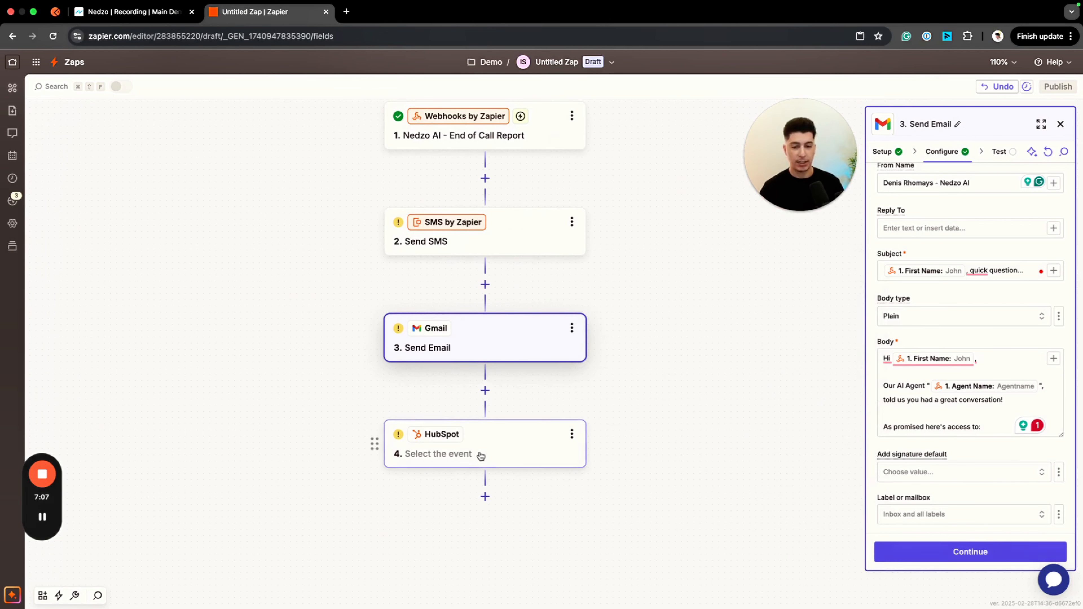
left_click_drag(642, 367, 678, 327)
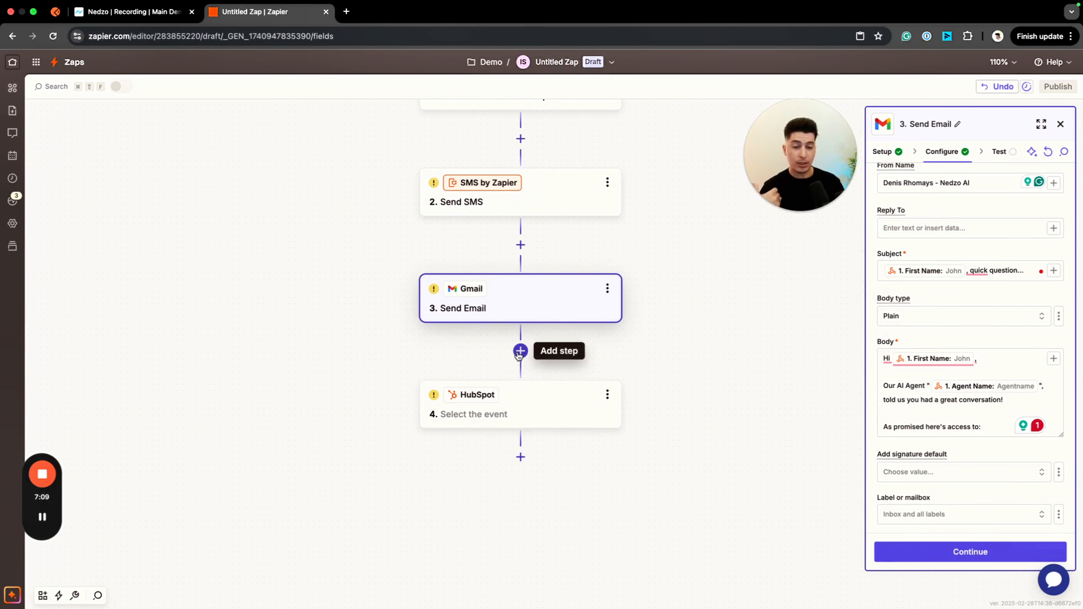
left_click_drag(683, 208, 690, 230)
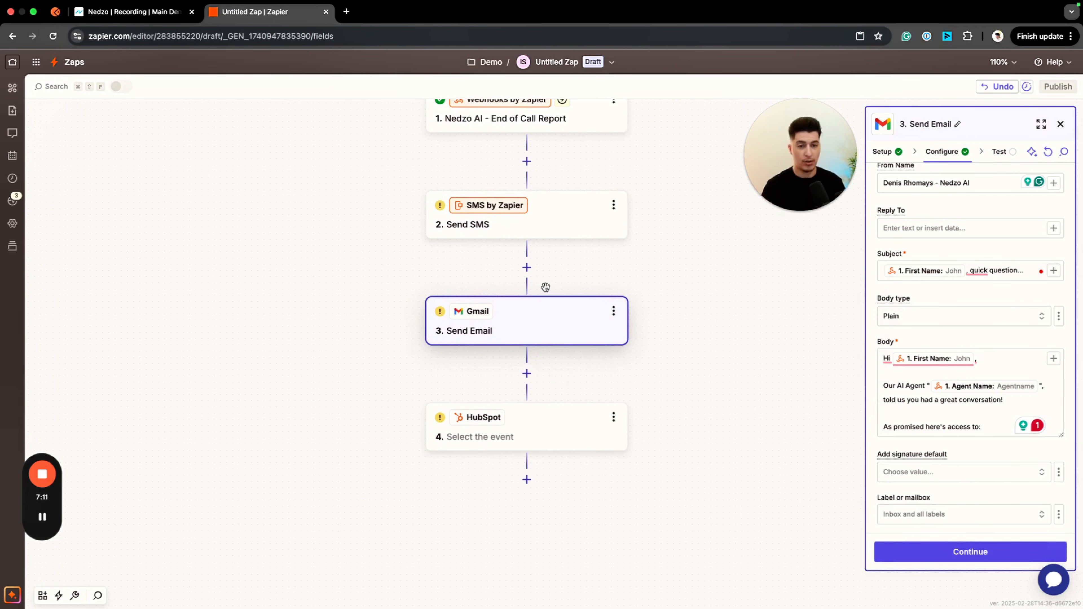
left_click(527, 268)
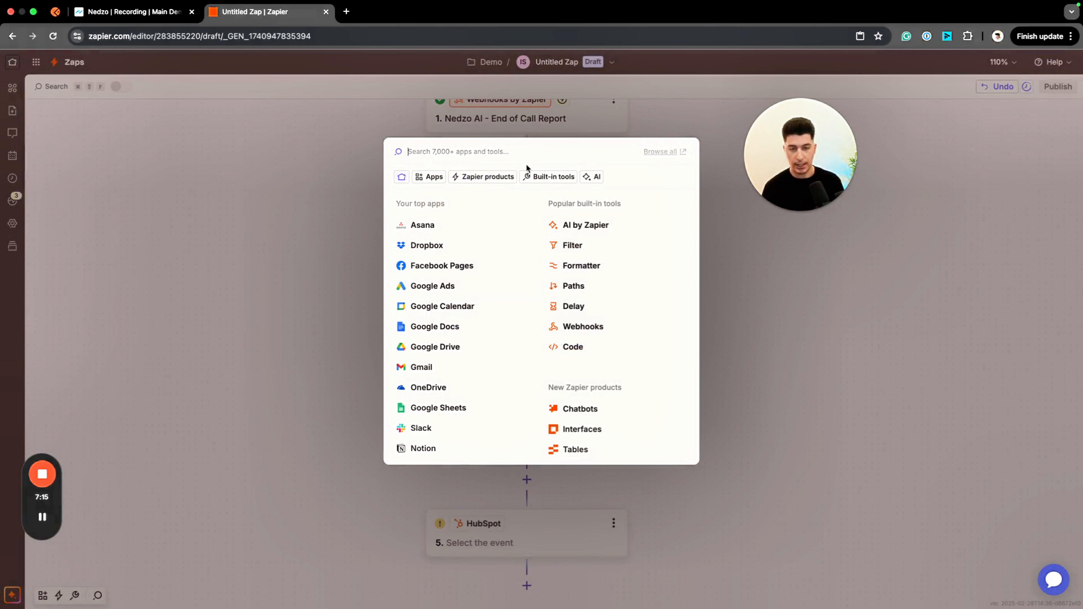
type("gpt")
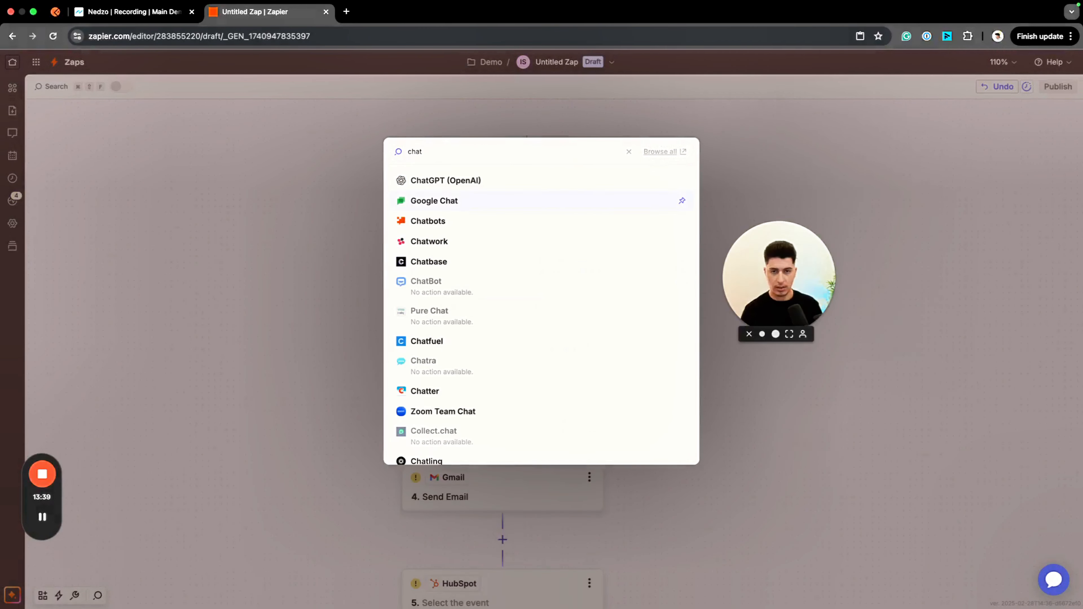
left_click(445, 180)
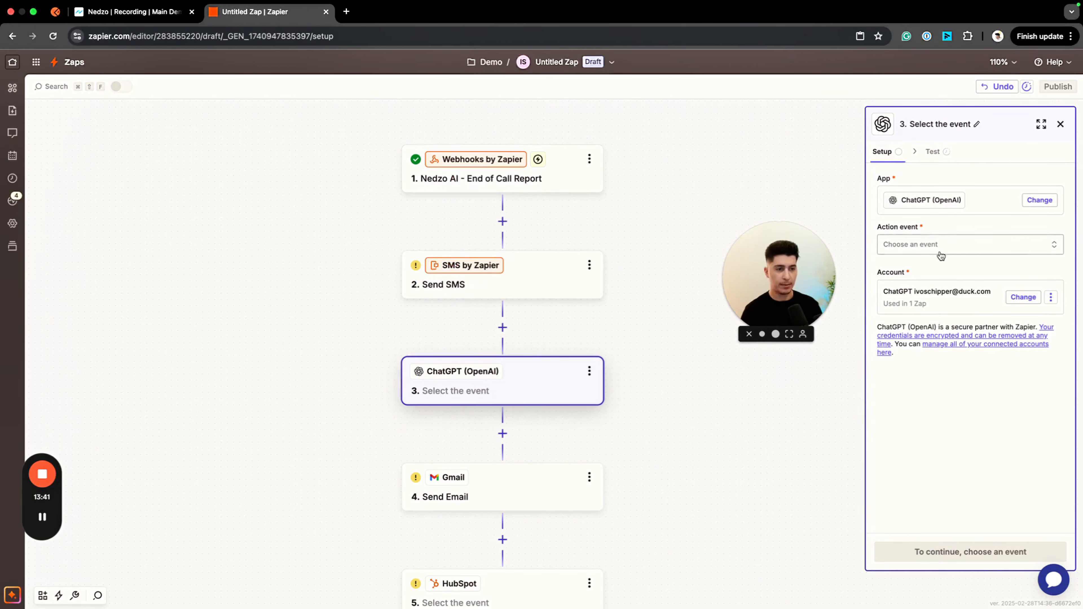
left_click(916, 247)
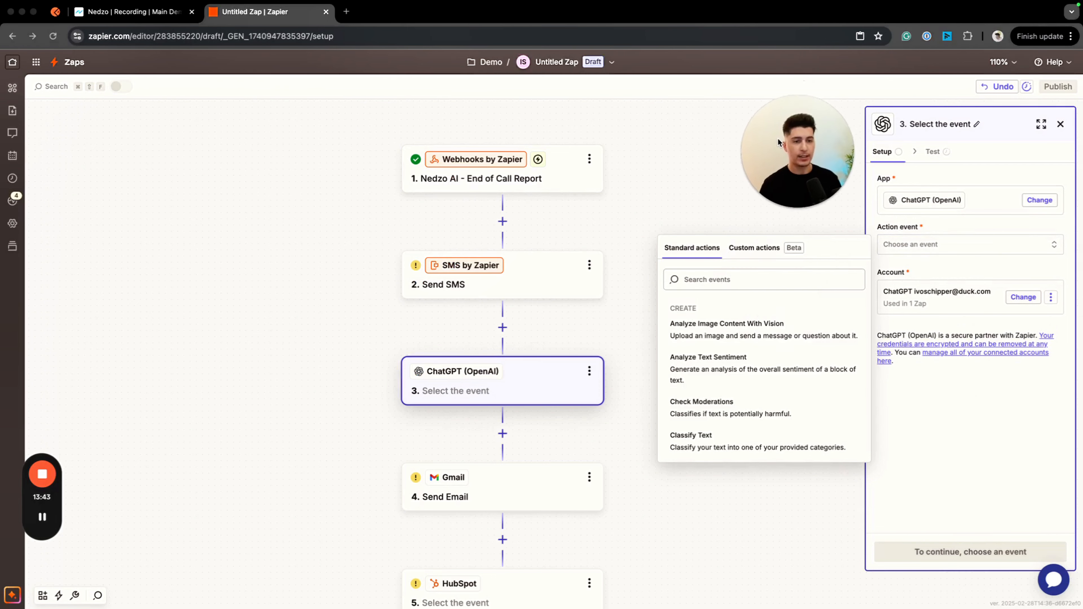
Choose Conversation as the ChatGPT step's action event and continue to its configuration
left_click(683, 278)
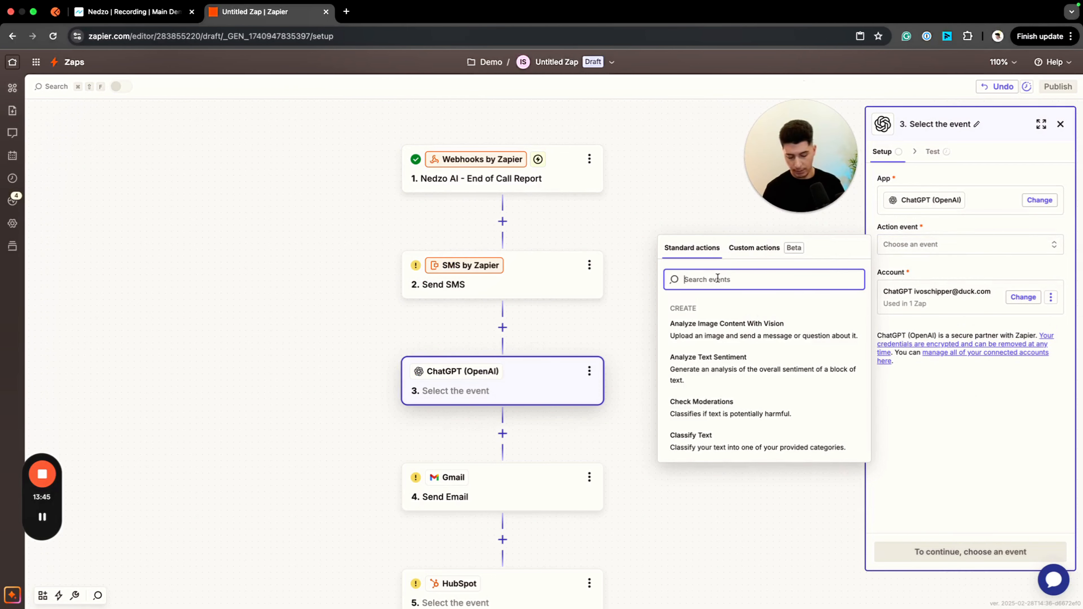
type("conversa")
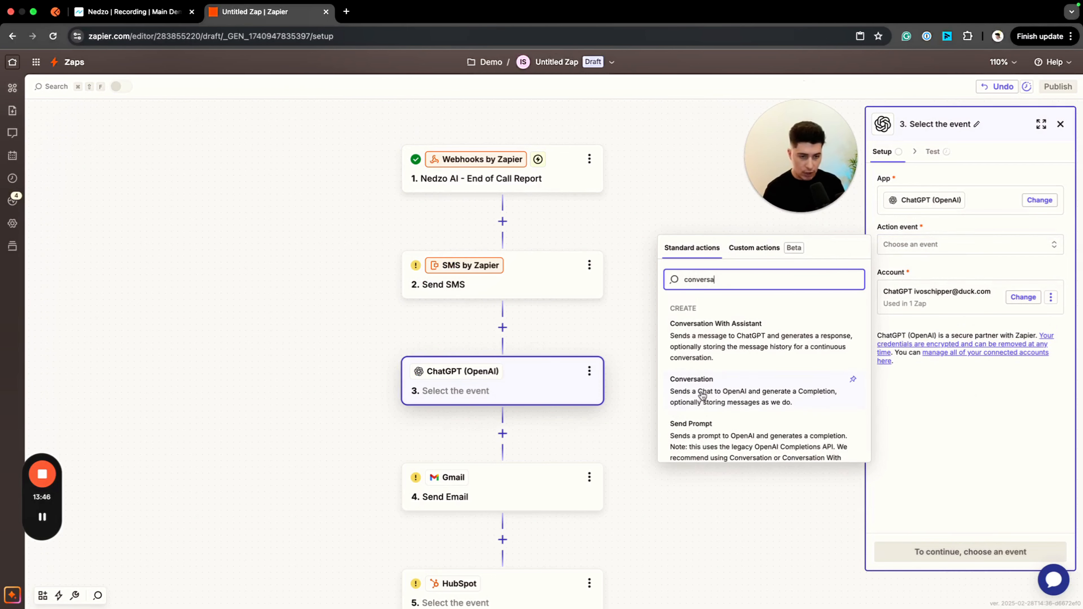
left_click(703, 396)
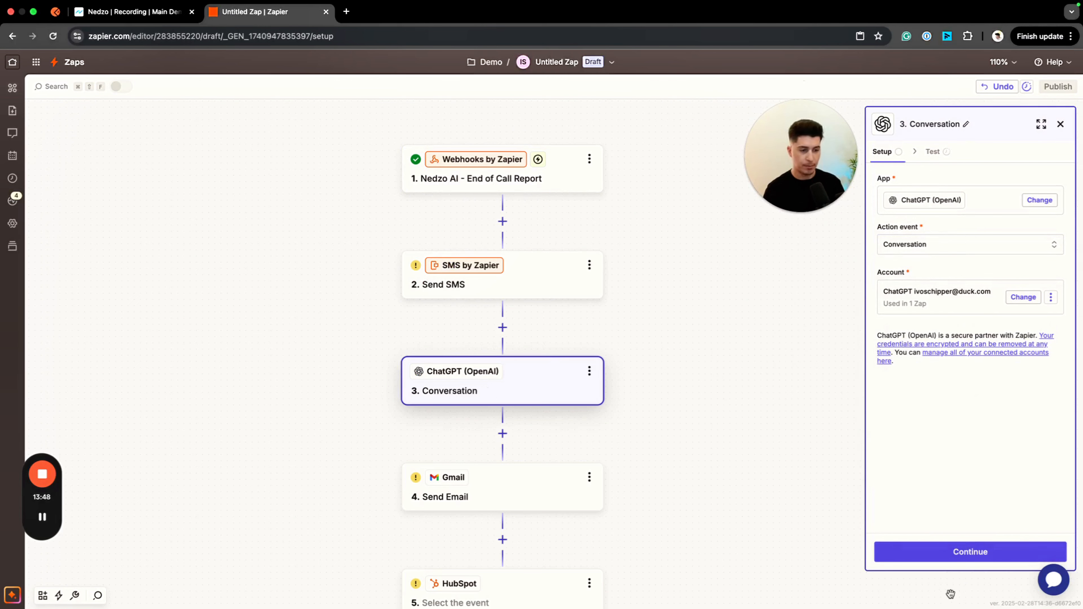
left_click(964, 551)
Begin the User Message with "Analyze the following call transcript between our AI Voice Agent and a Lead."
left_click(913, 215)
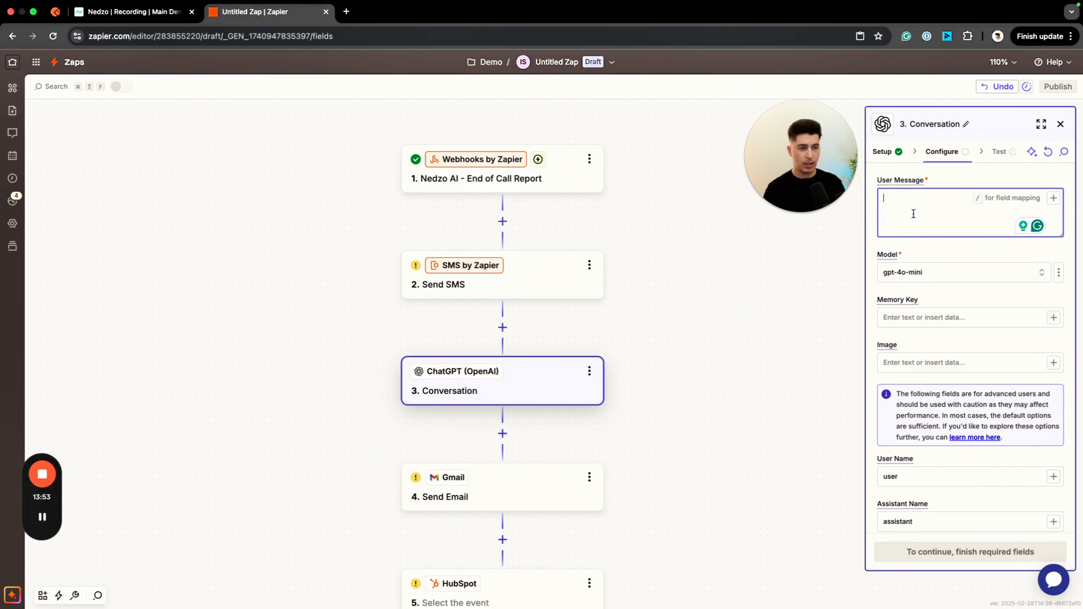
type("Analyze the ")
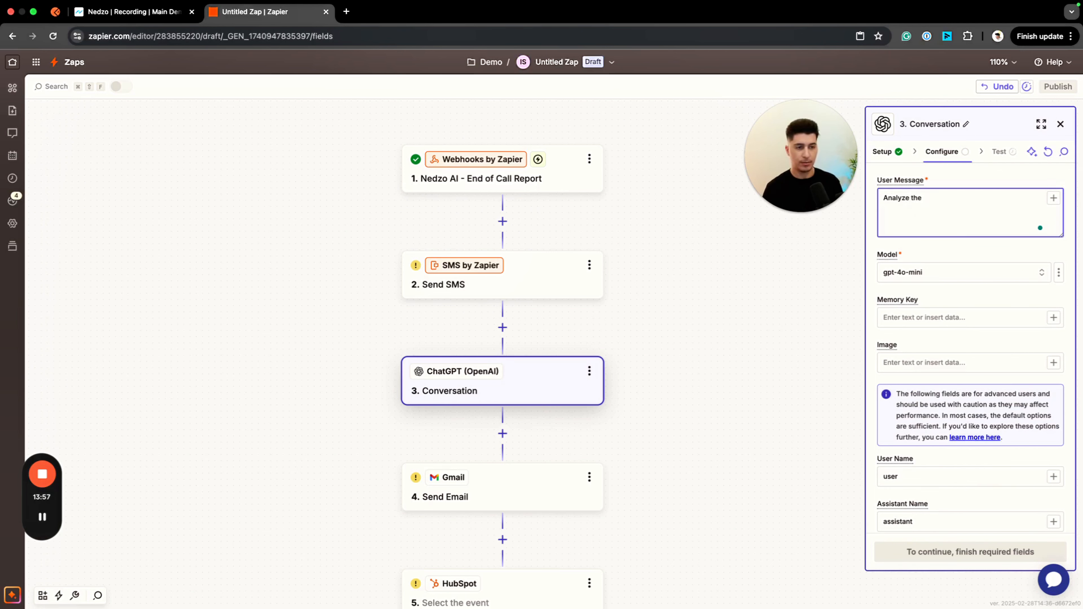
type("following ")
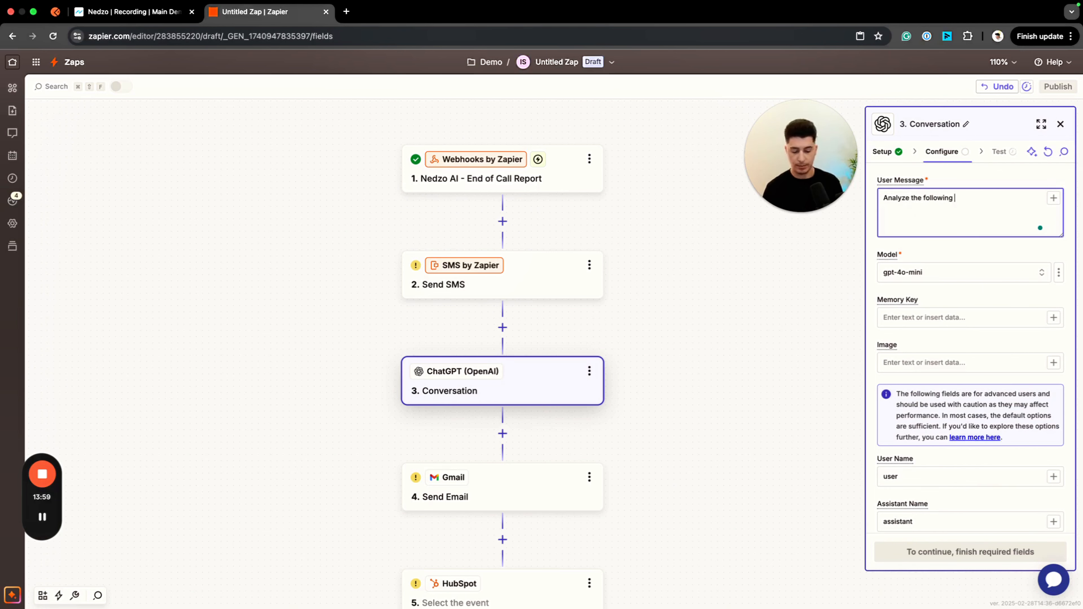
type("call transcript")
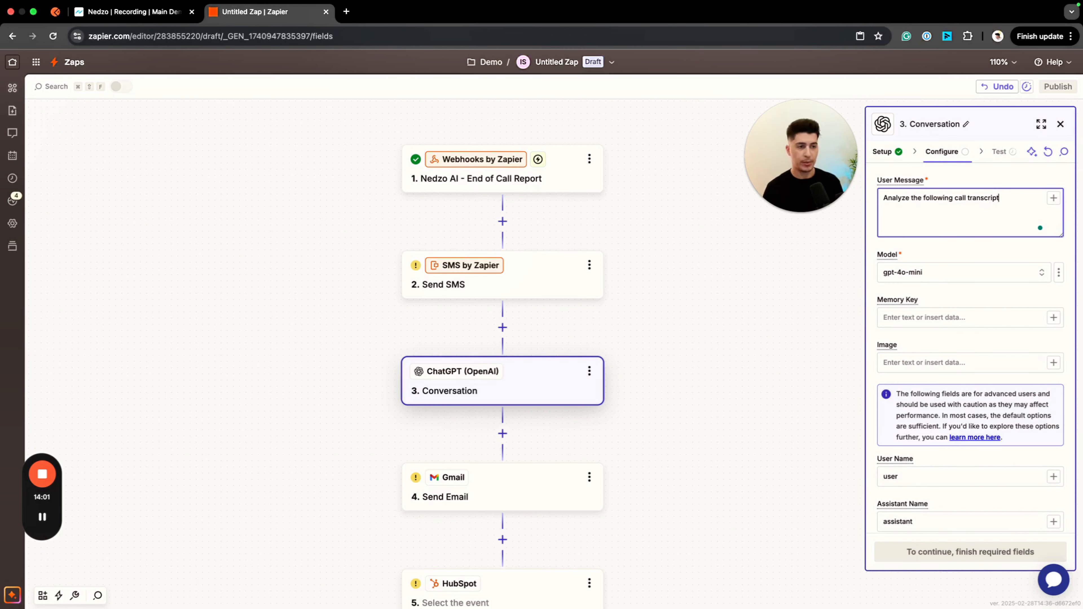
type(" between")
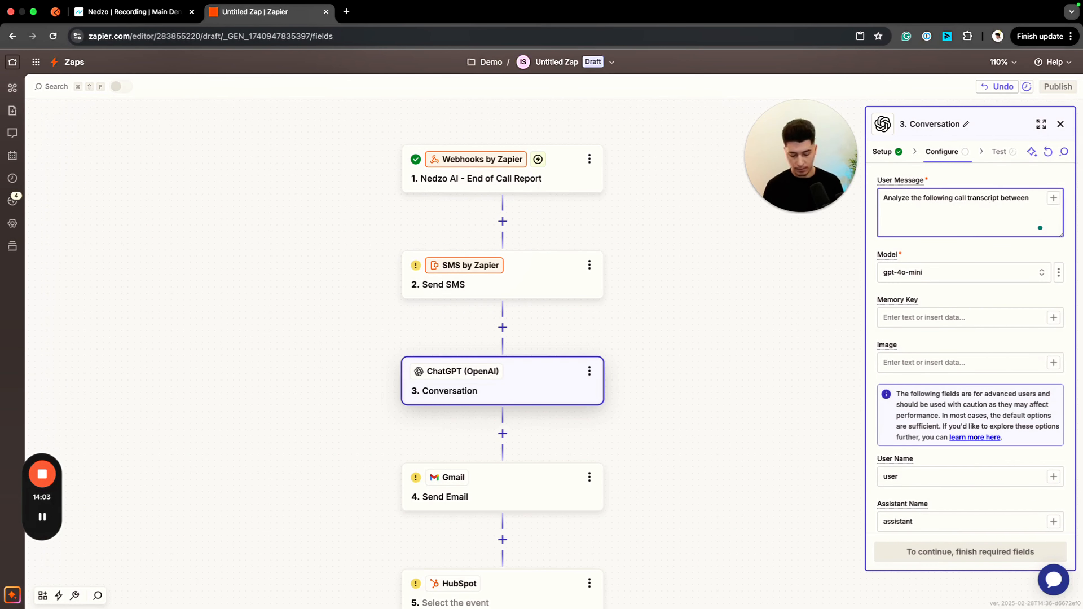
type(" our AI Voice Agent ")
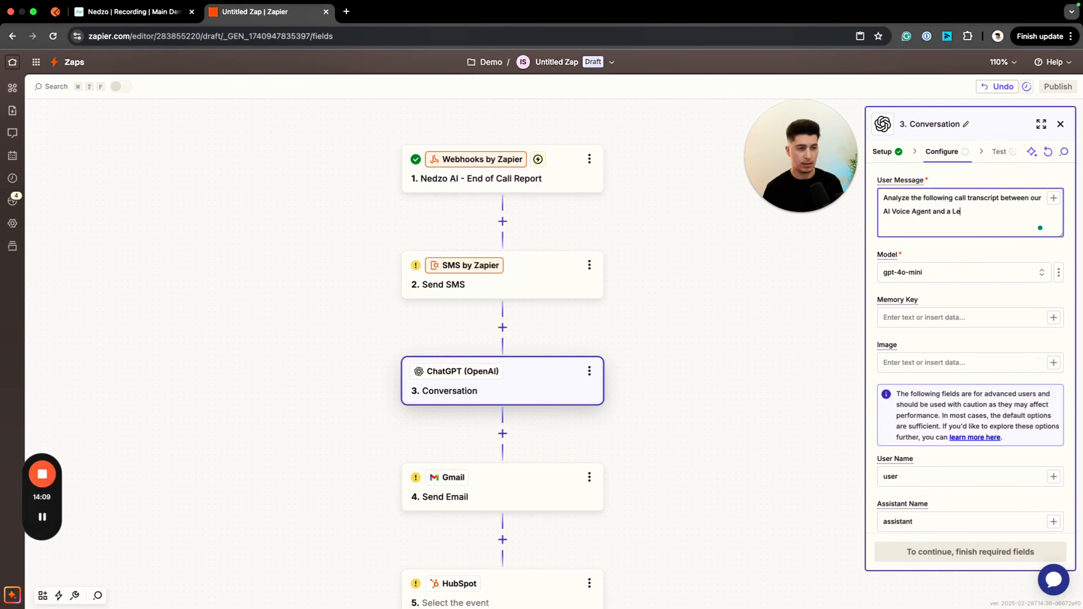
type("and")
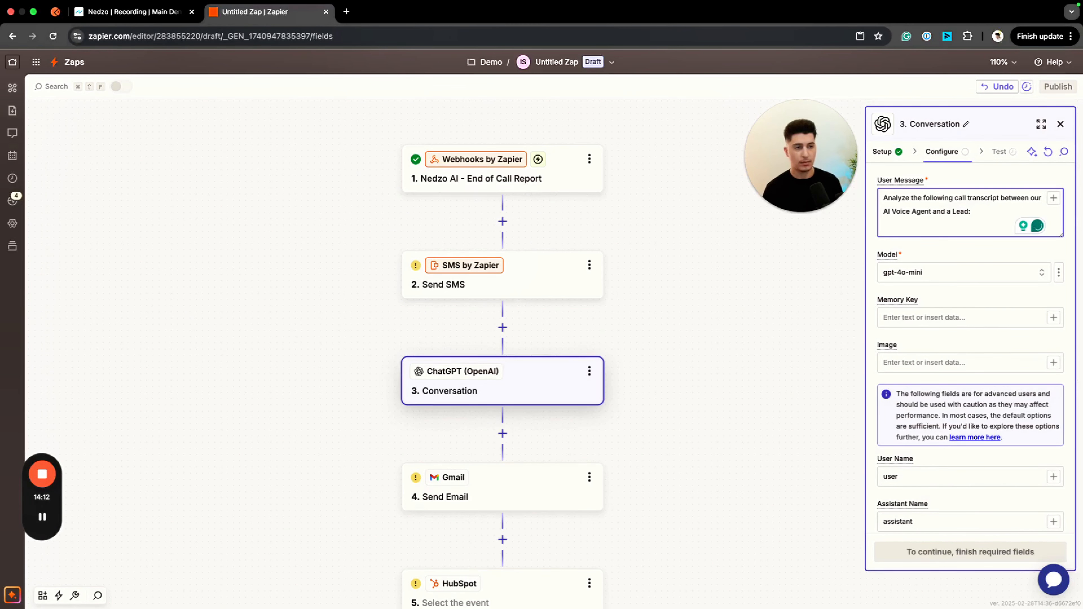
key("BackSpace")
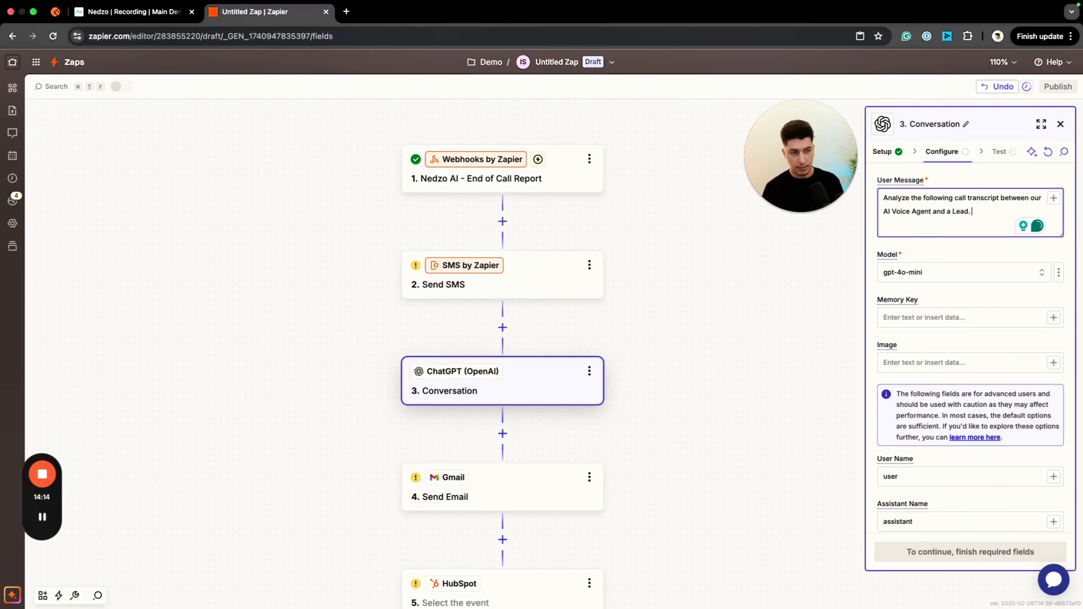
Continue the User Message with "Write the body of a follow up (post-call) email." and start the next sentence with "Your"
type("Wri")
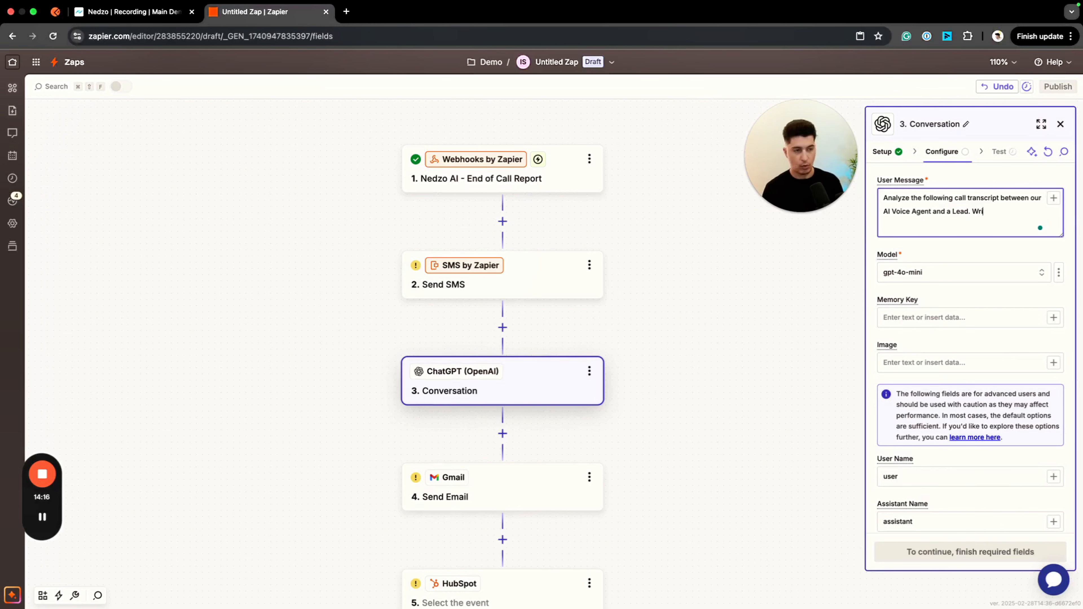
type("te a")
key("BackSpace")
type("the bod")
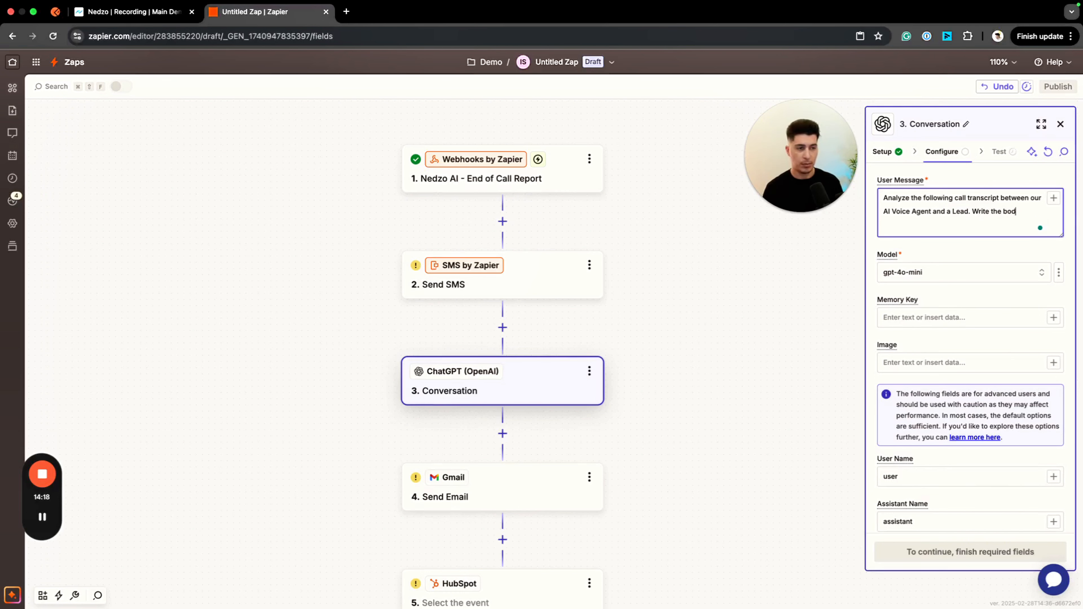
type("y of a")
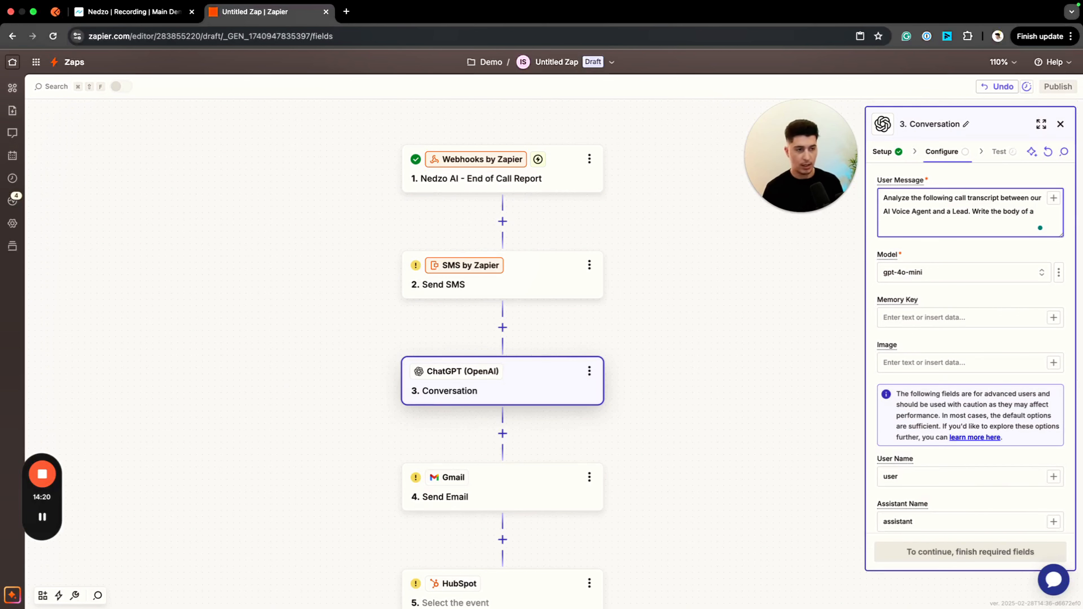
type(" follow up (post-call) email. Your")
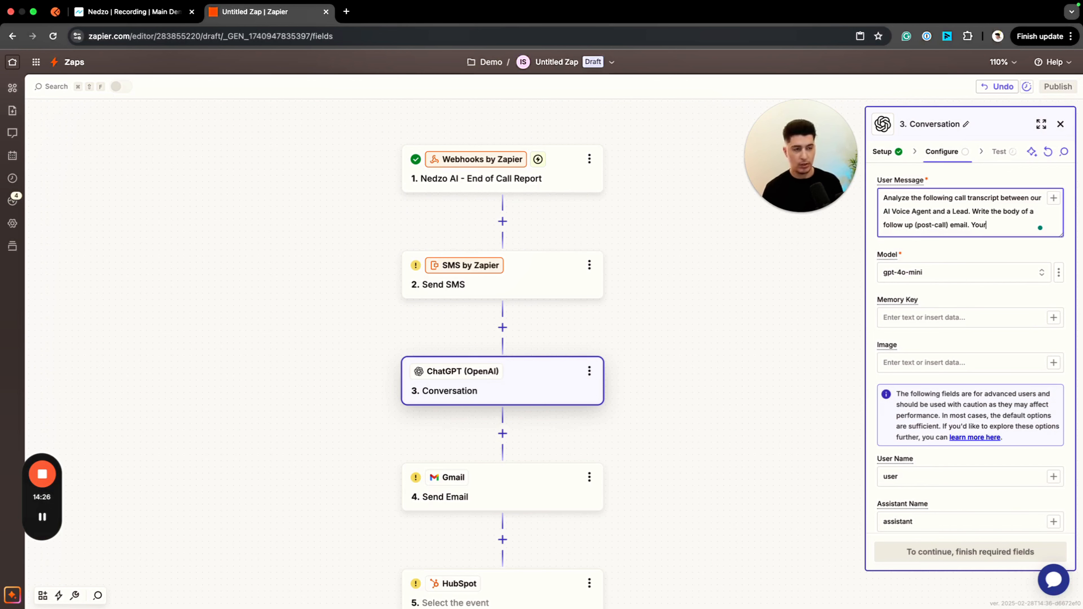
Complete the User Message's last sentence as "Your output should containe the body of the email only without user signature."
type("shoul")
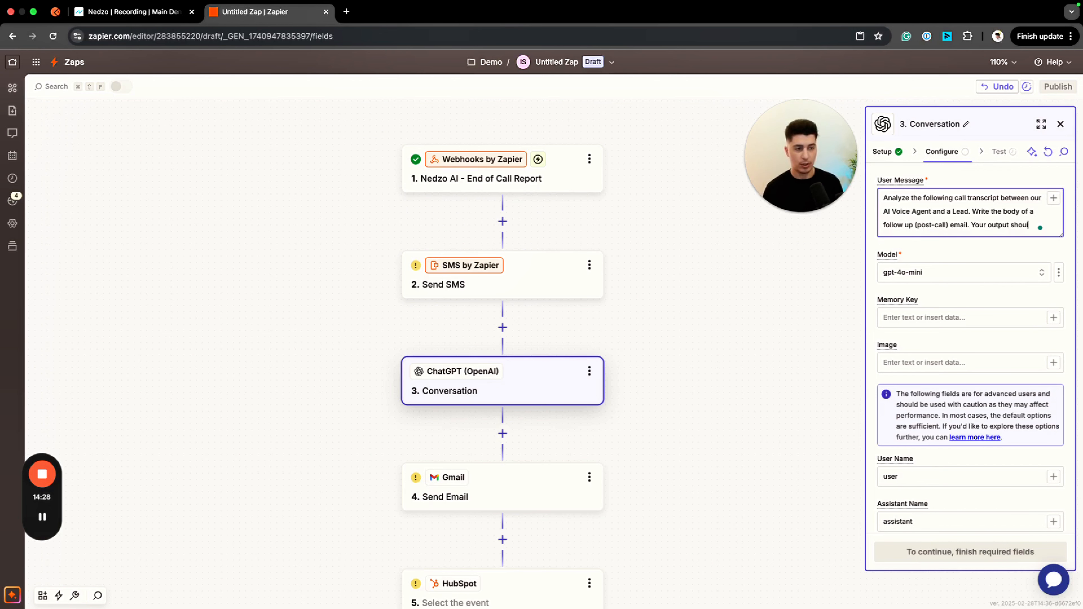
type("d containe the bo")
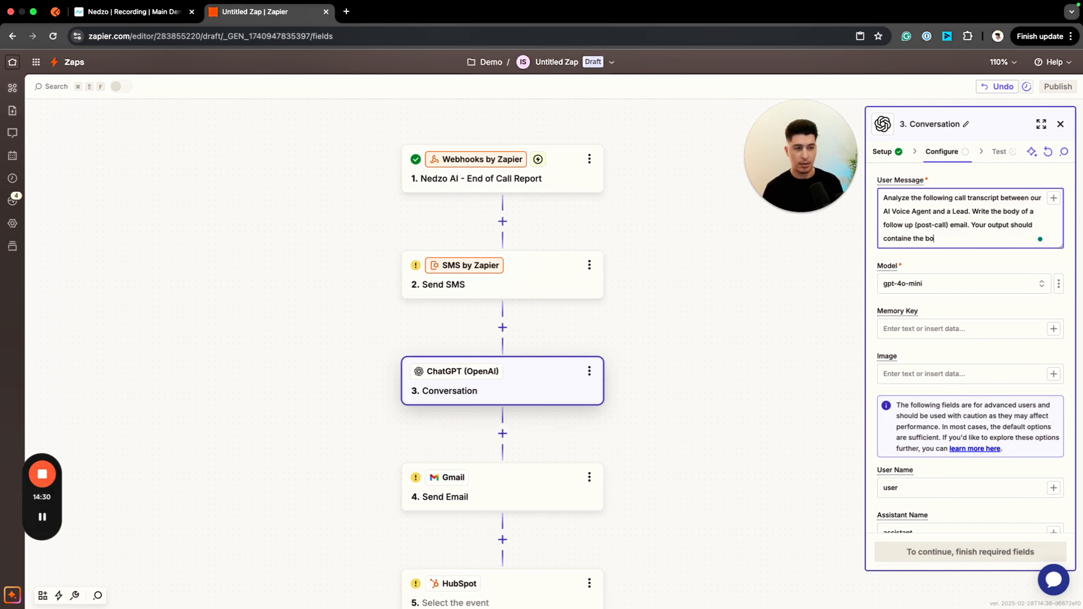
type("dy of the email only wit")
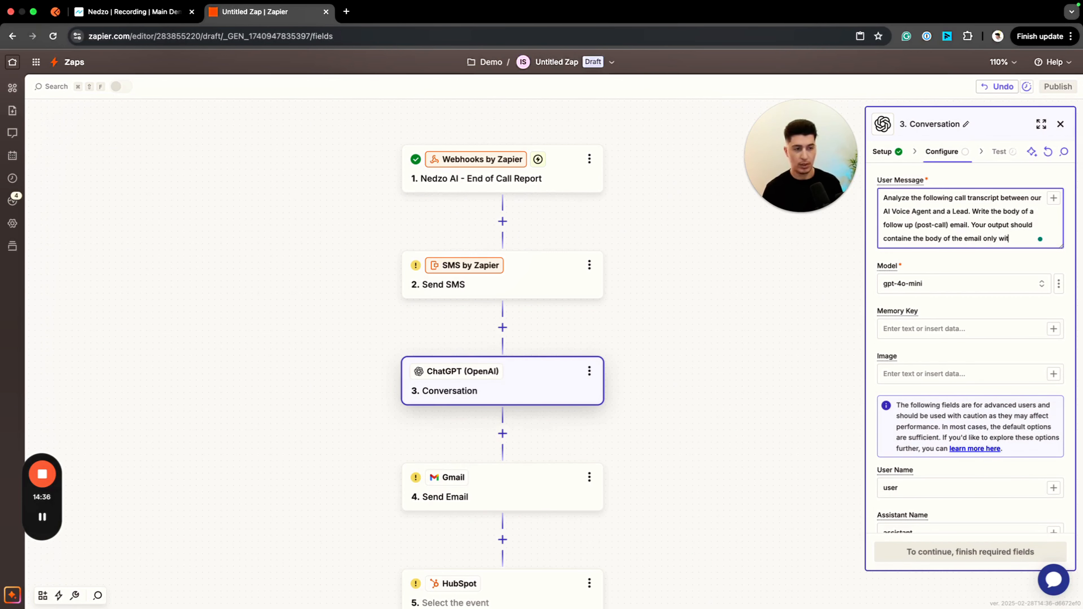
type("er signature.")
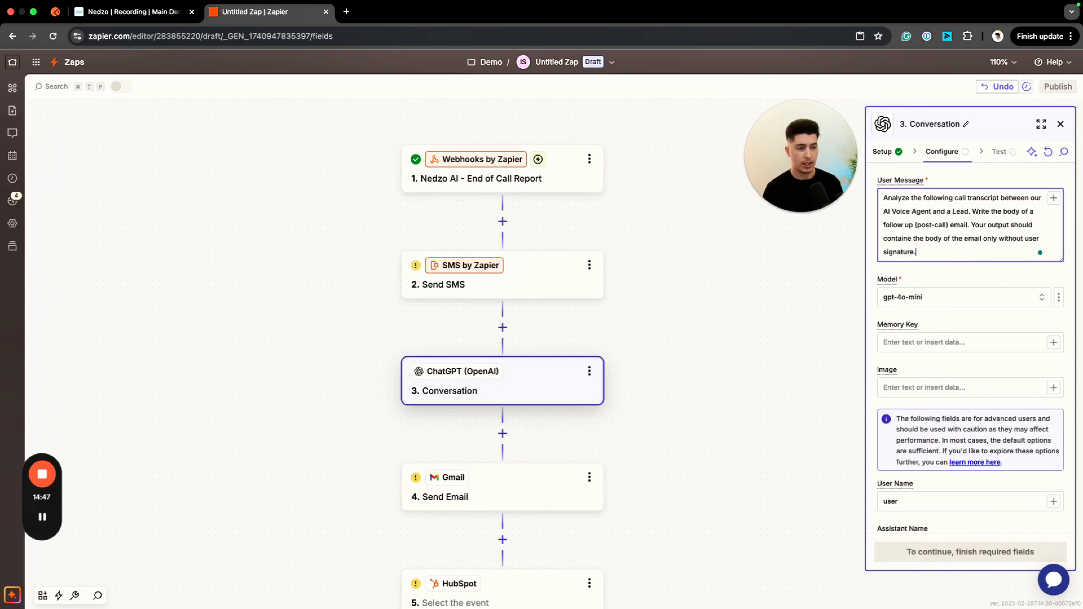
Set the model to gpt-4o and correct the misspelled "containe" to "contain" in the User Message
left_click(934, 302)
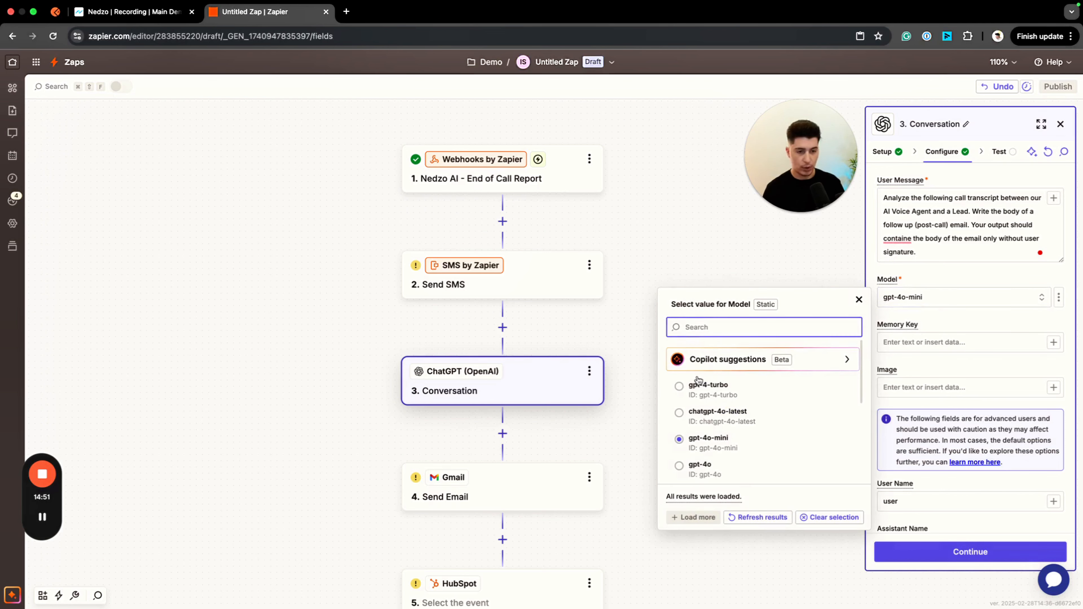
key("Escape")
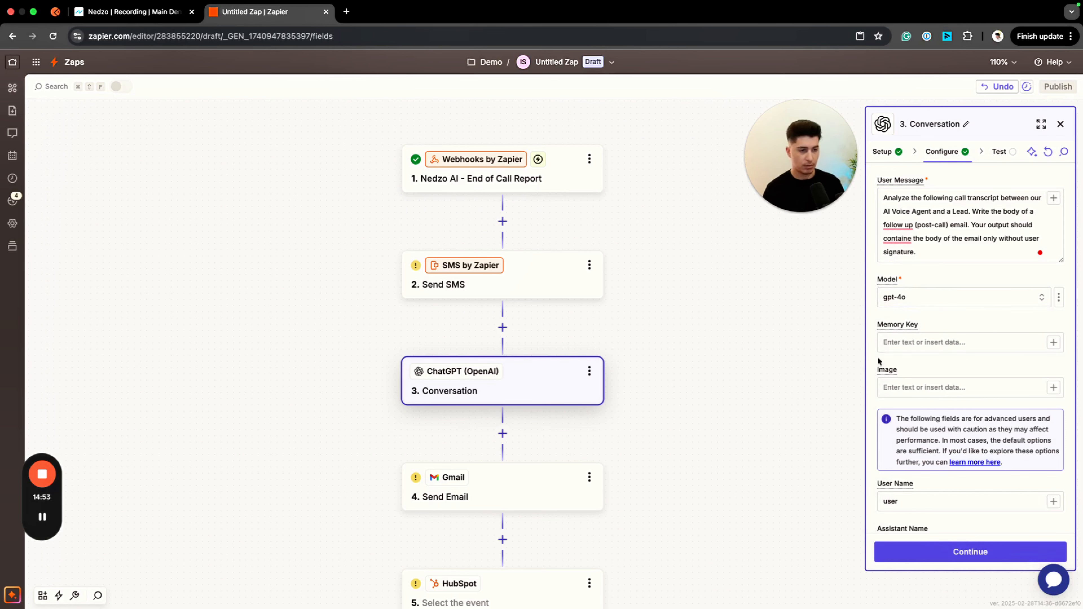
left_click(898, 224)
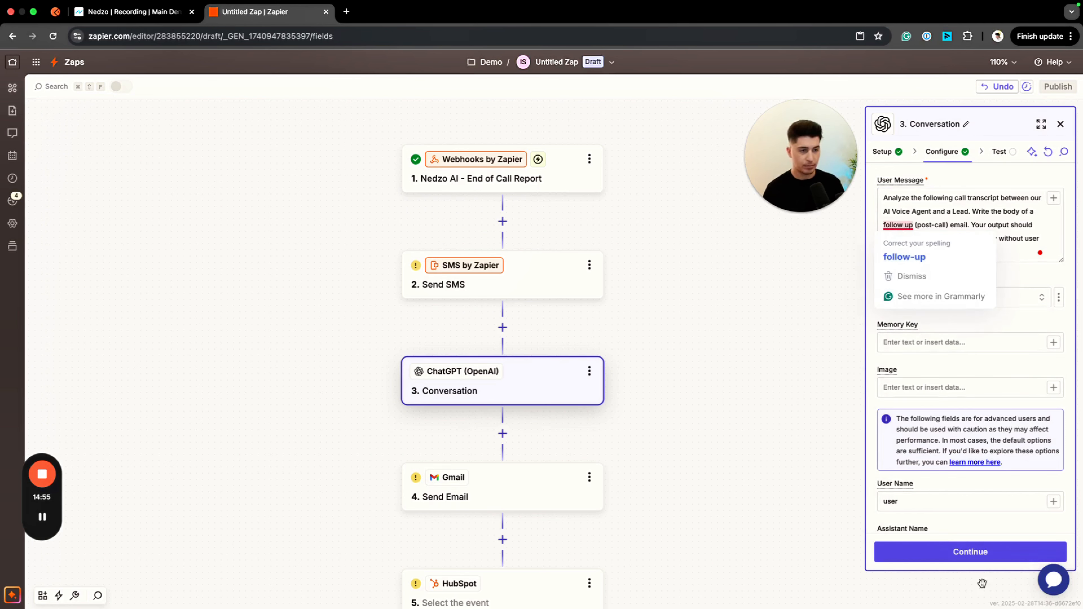
mouse_move(898, 246)
left_click(898, 270)
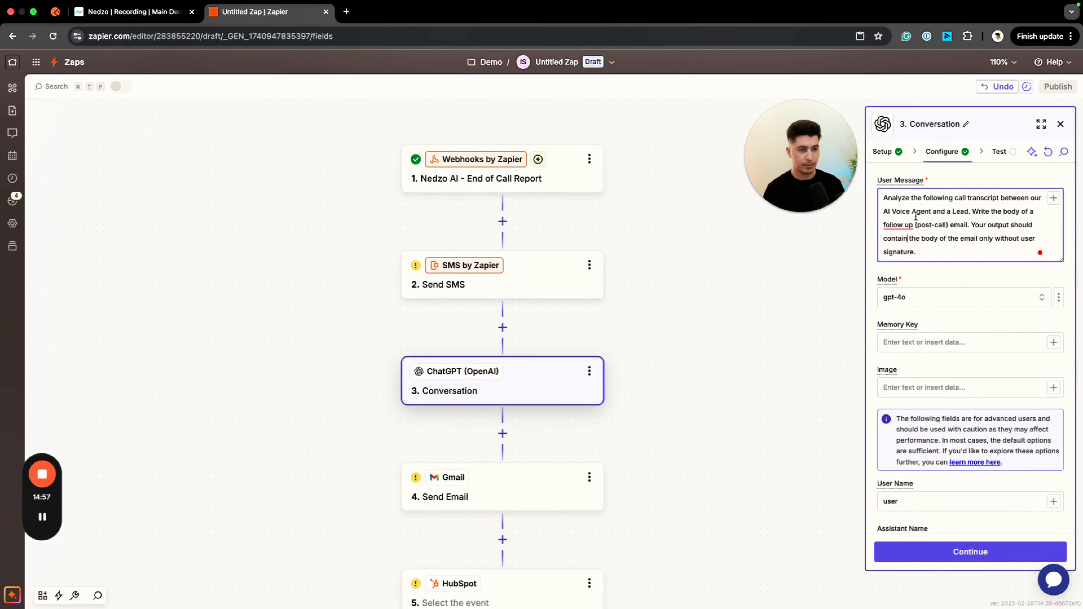
Replace the default Assistant Name with the Agent Name value from the Nedzo AI end of call report
scroll(943, 370, "down", 4)
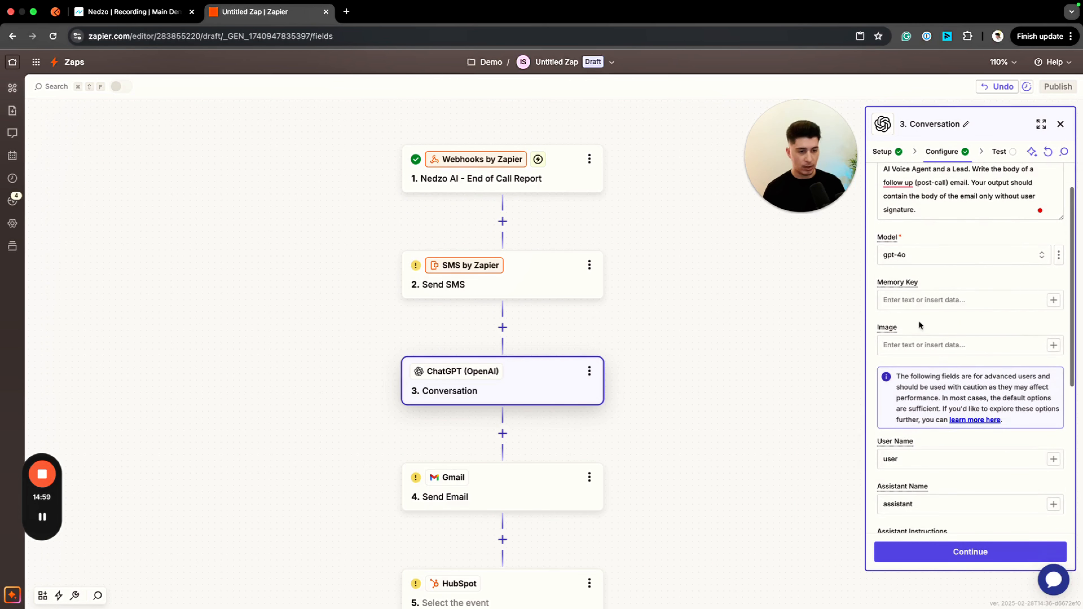
double_click(895, 346)
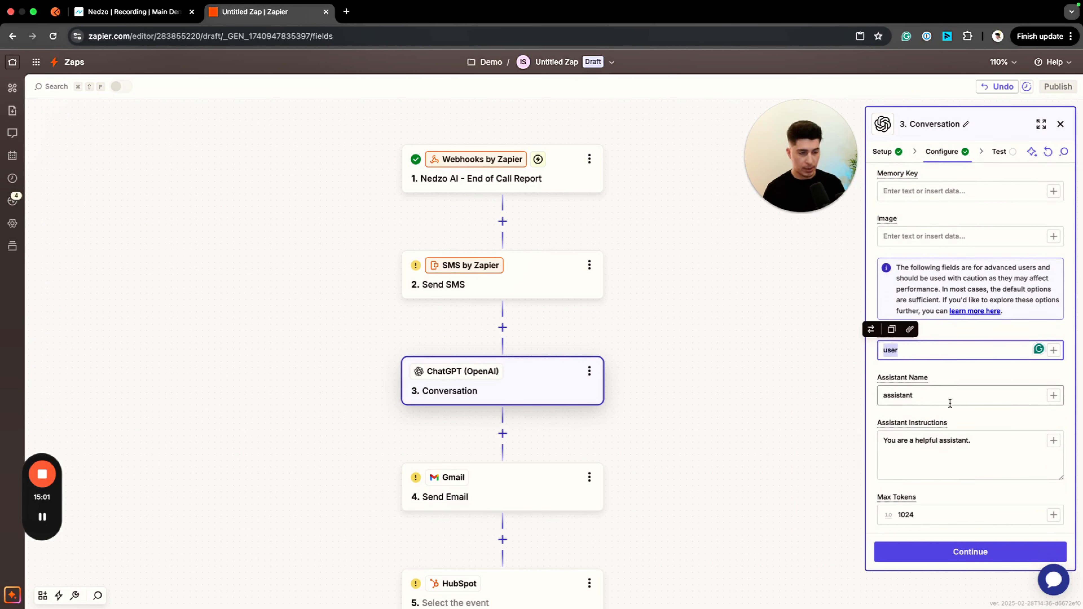
scroll(950, 402, "down", 3)
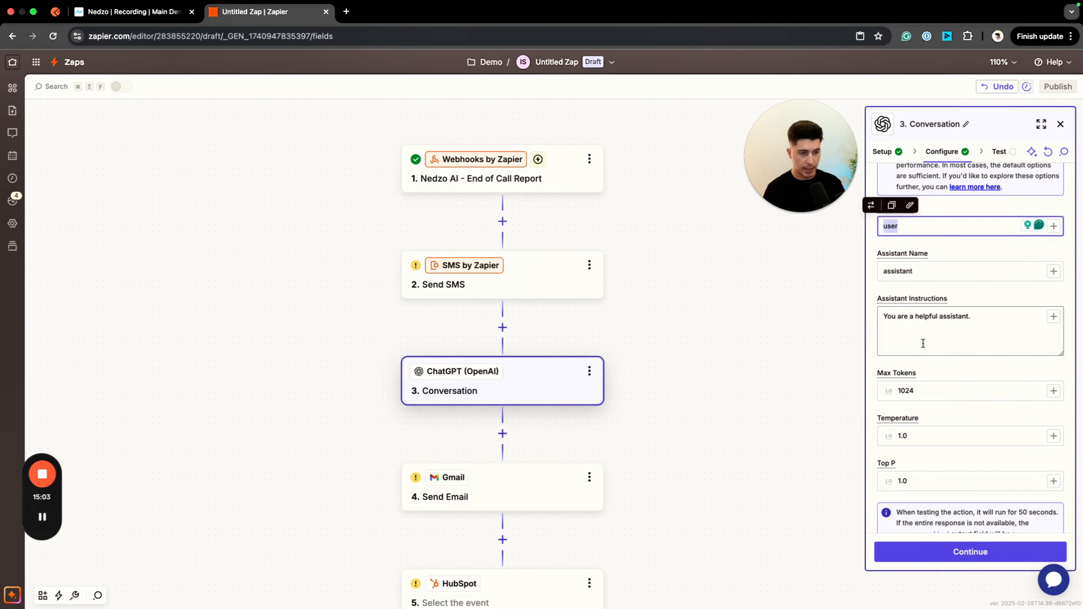
left_click(916, 272)
right_click(915, 271)
left_click(954, 271)
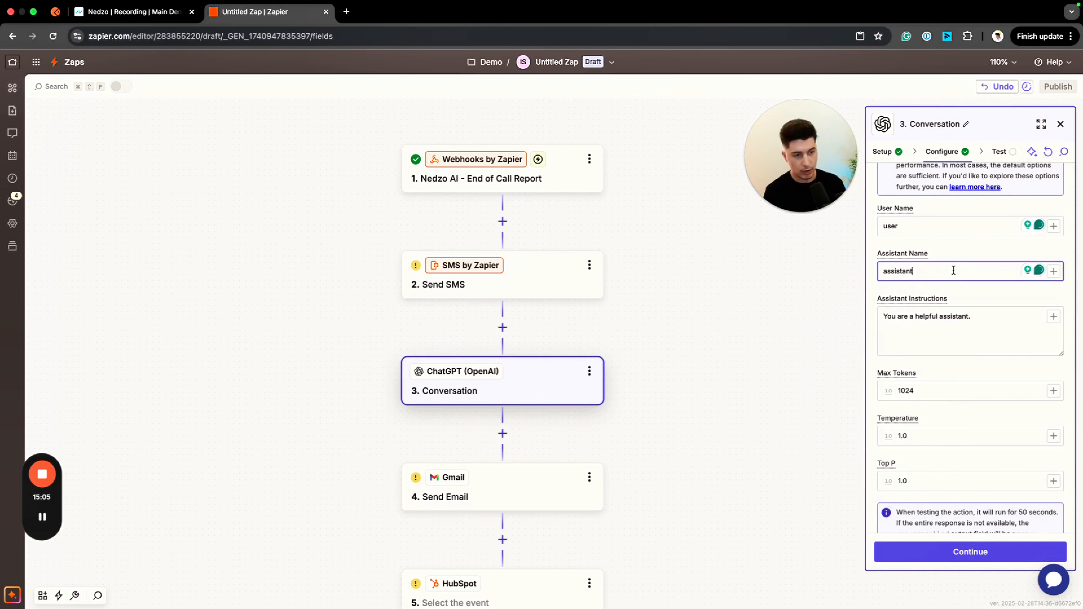
double_click(953, 270)
key("BackSpace")
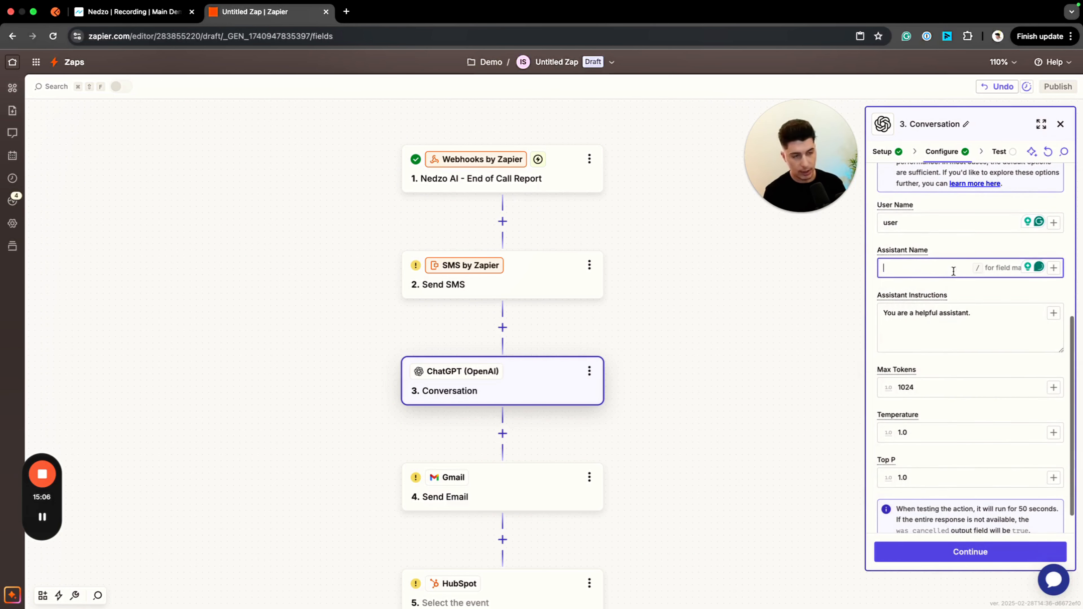
left_click(1054, 268)
left_click(741, 363)
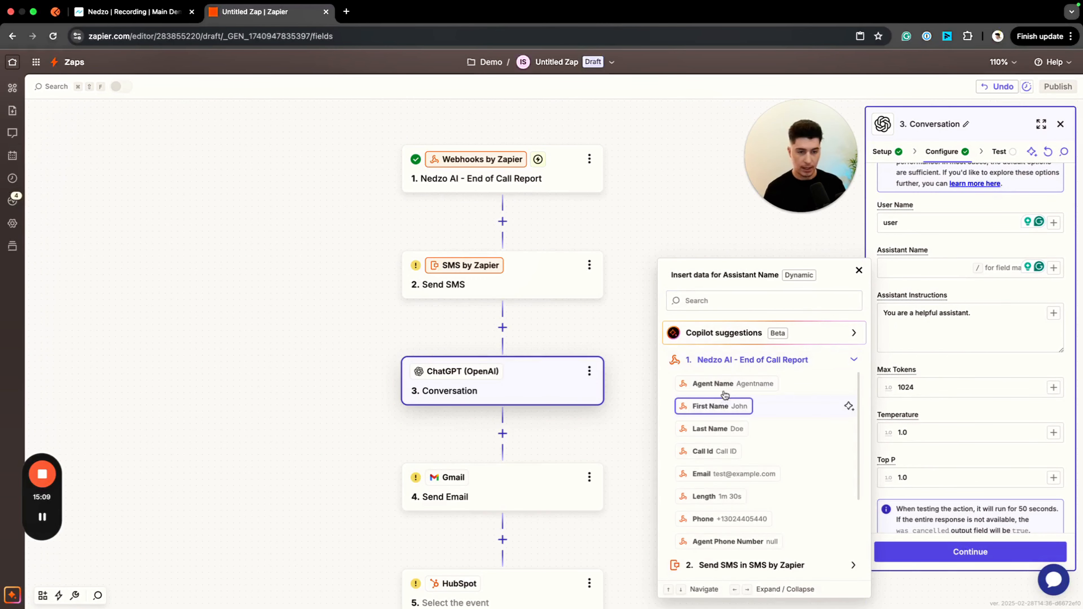
left_click(713, 384)
left_click(935, 324)
Add a separate "Transcription:" line to the end of the User Message, with the report's Transcript value between quotation marks
scroll(934, 299, "up", 5)
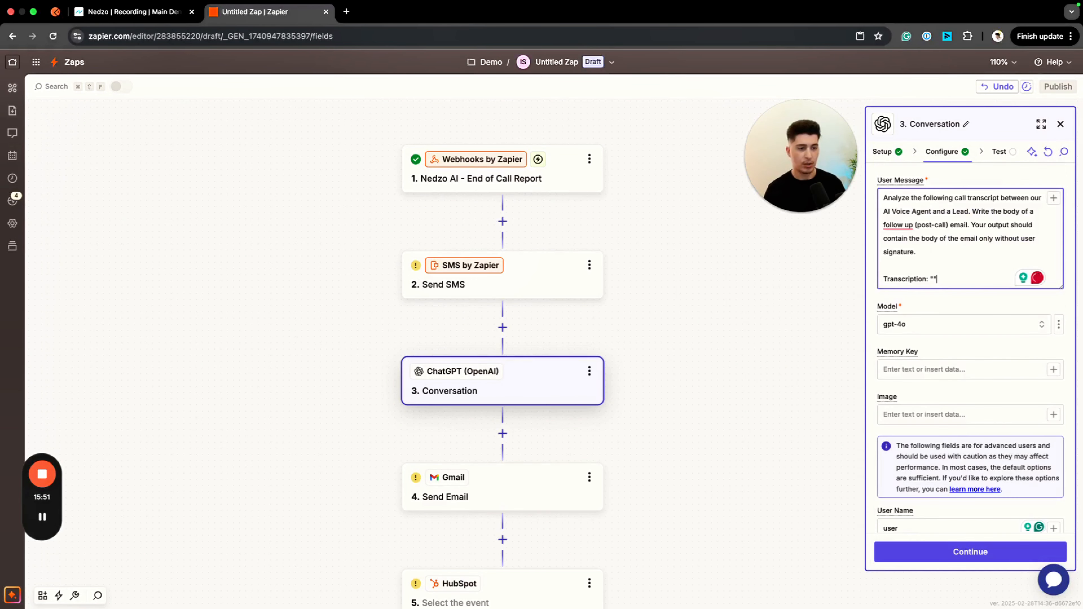
type("\"\"")
left_click(1054, 197)
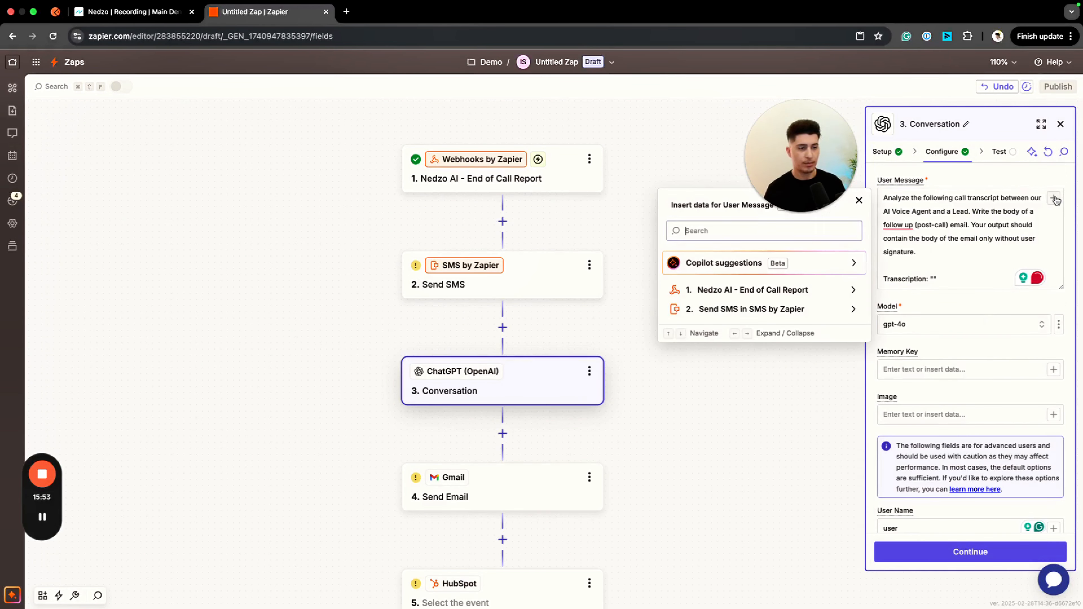
left_click(734, 292)
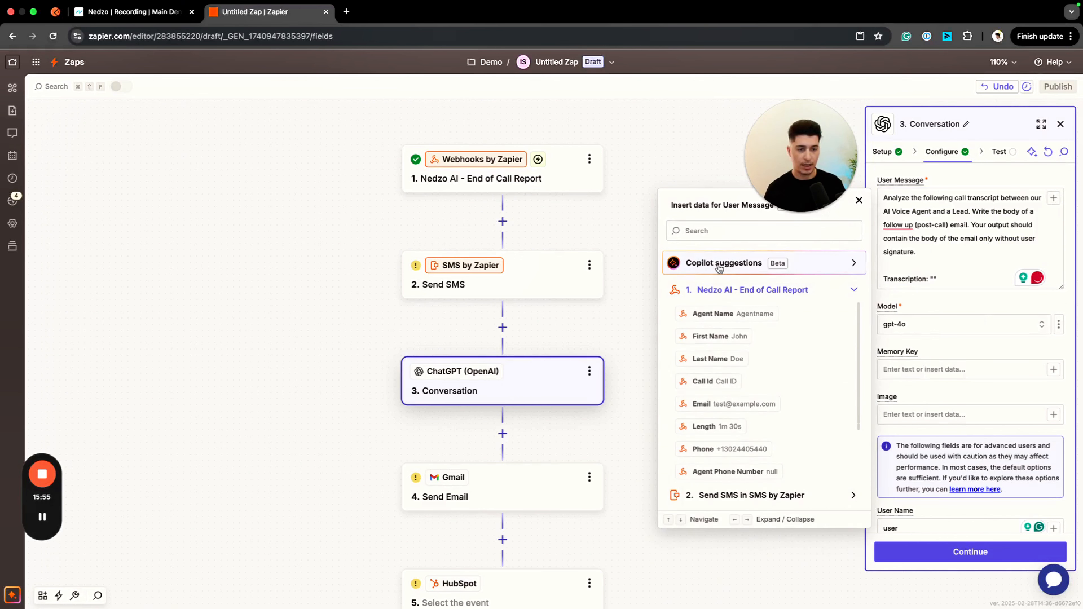
type("transc")
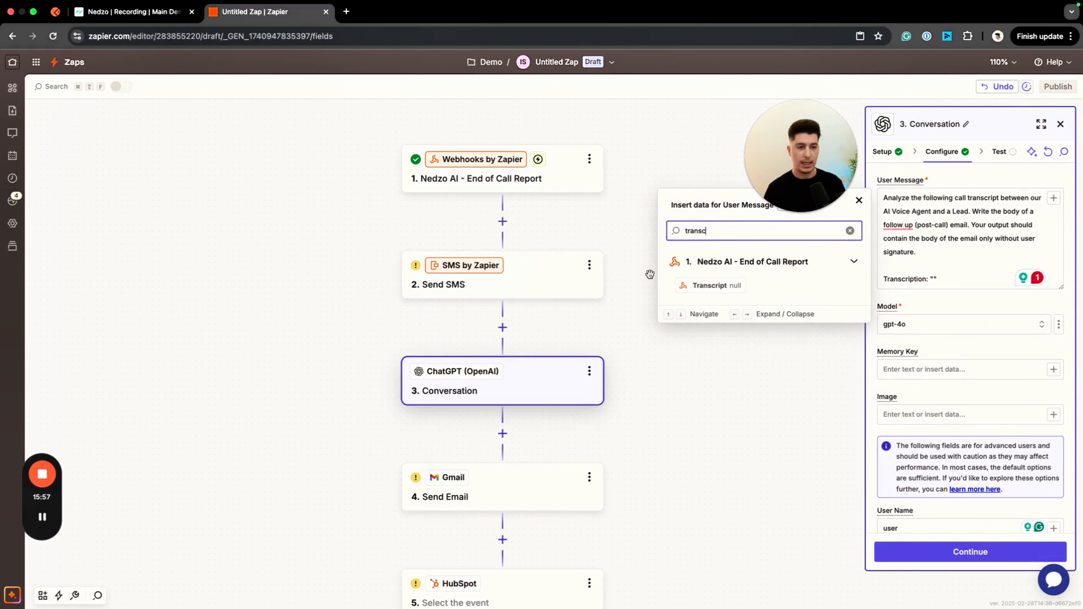
left_click(710, 285)
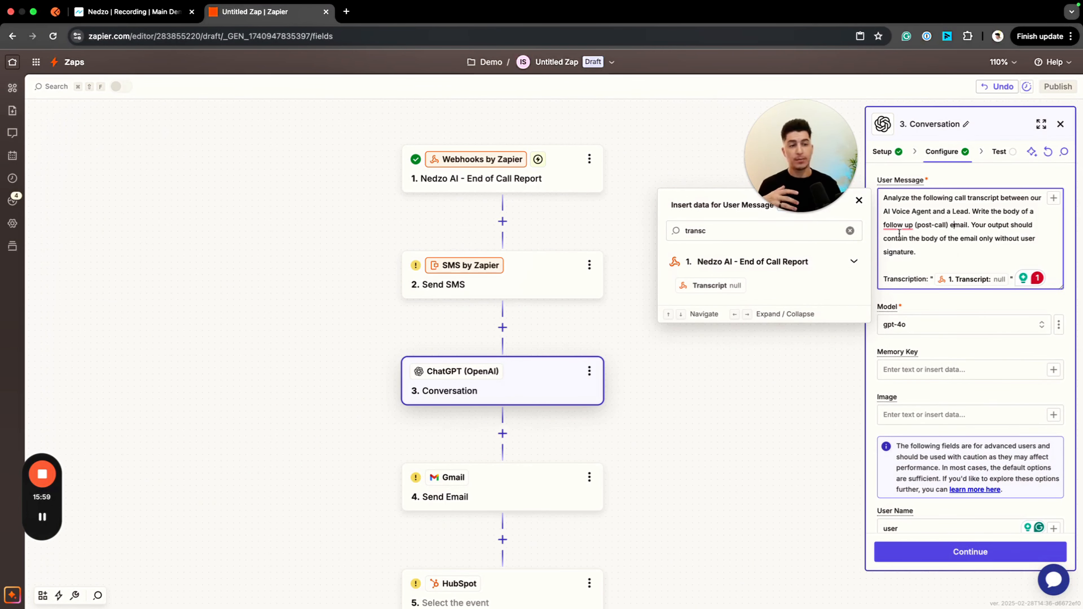
left_click(859, 205)
left_click(859, 206)
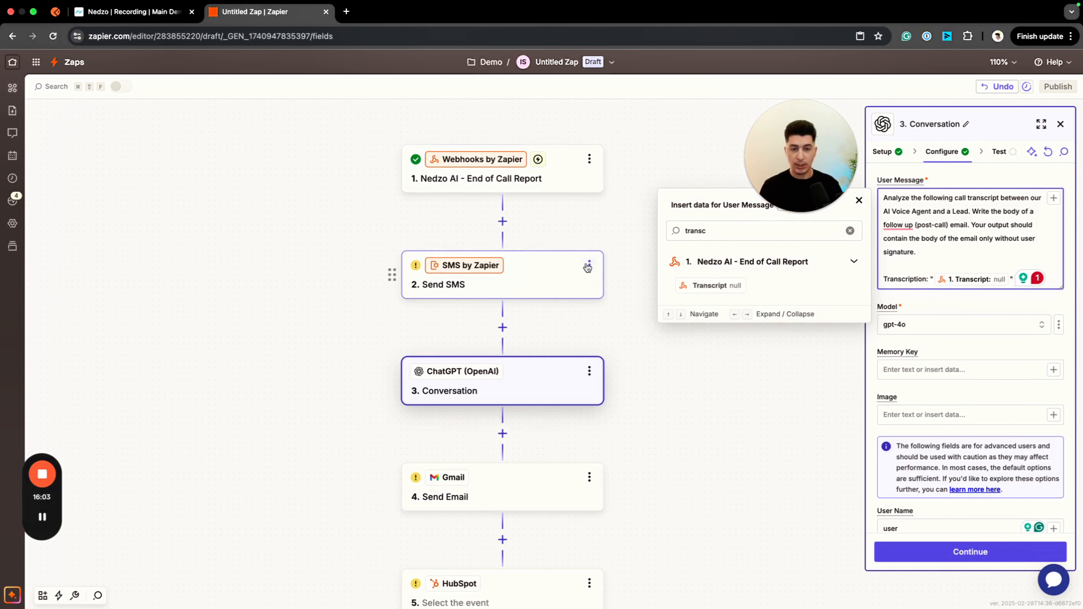
left_click(859, 203)
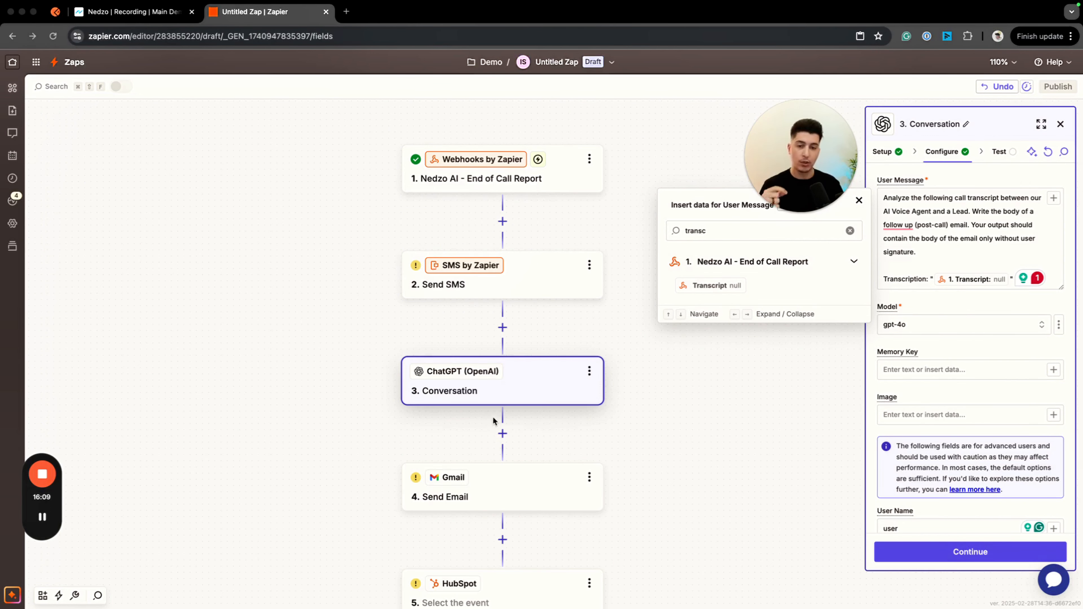
left_click(530, 485)
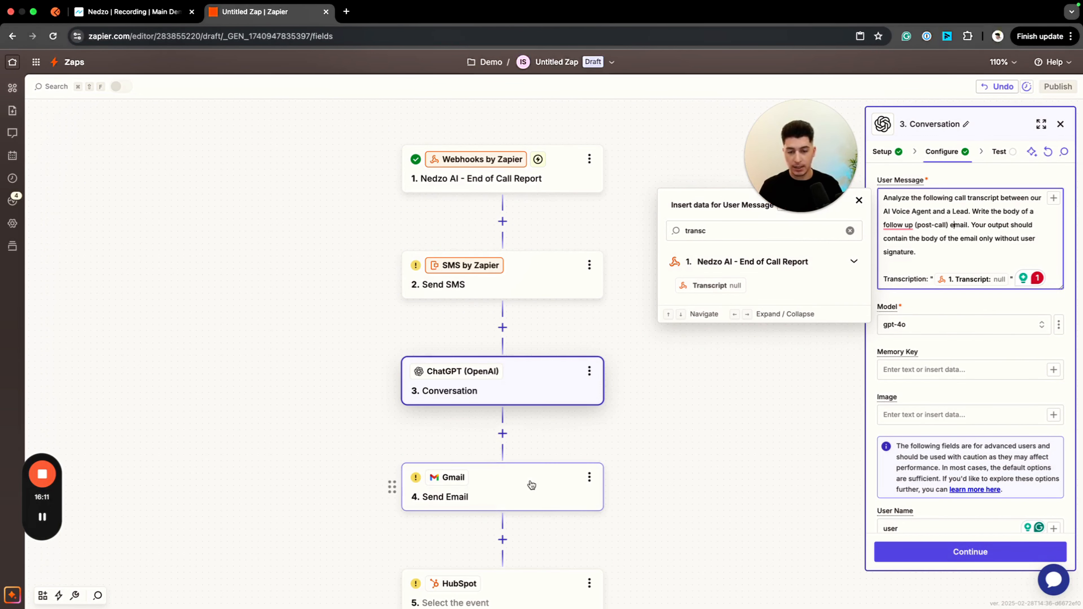
left_click(531, 485)
left_click(524, 385)
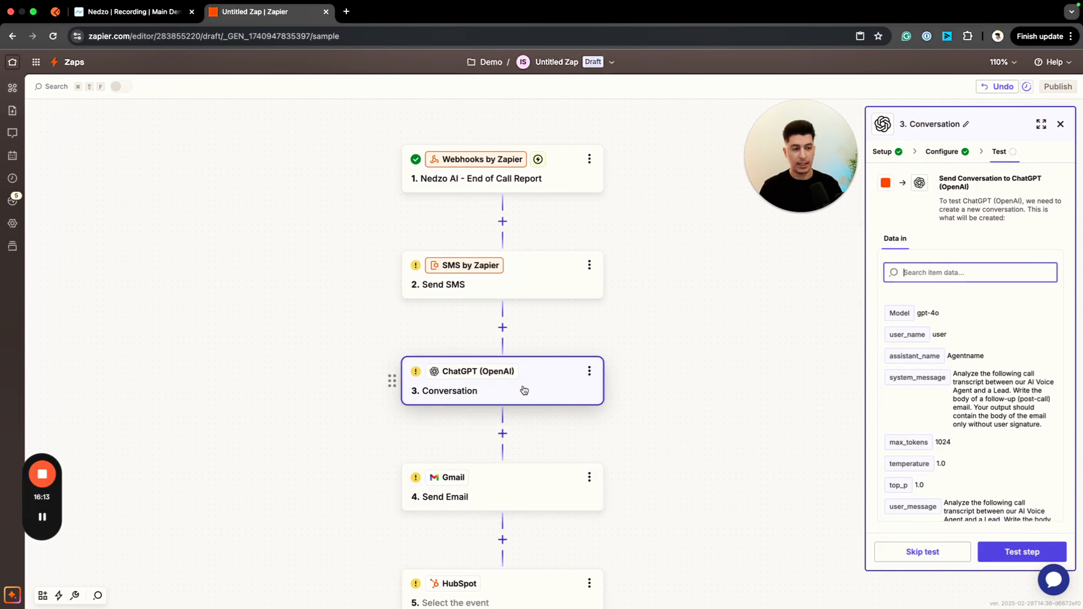
Replace the Transcript value in the User Message's "Transcription:" line with the sample call transcript from the Nedzo recording page
left_click(942, 152)
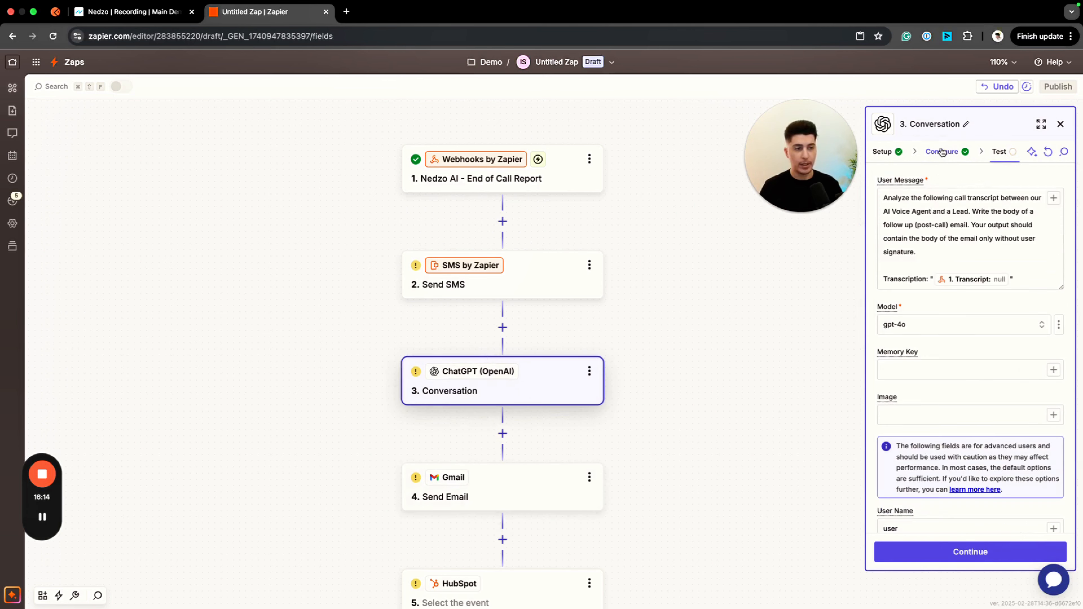
left_click(1011, 278)
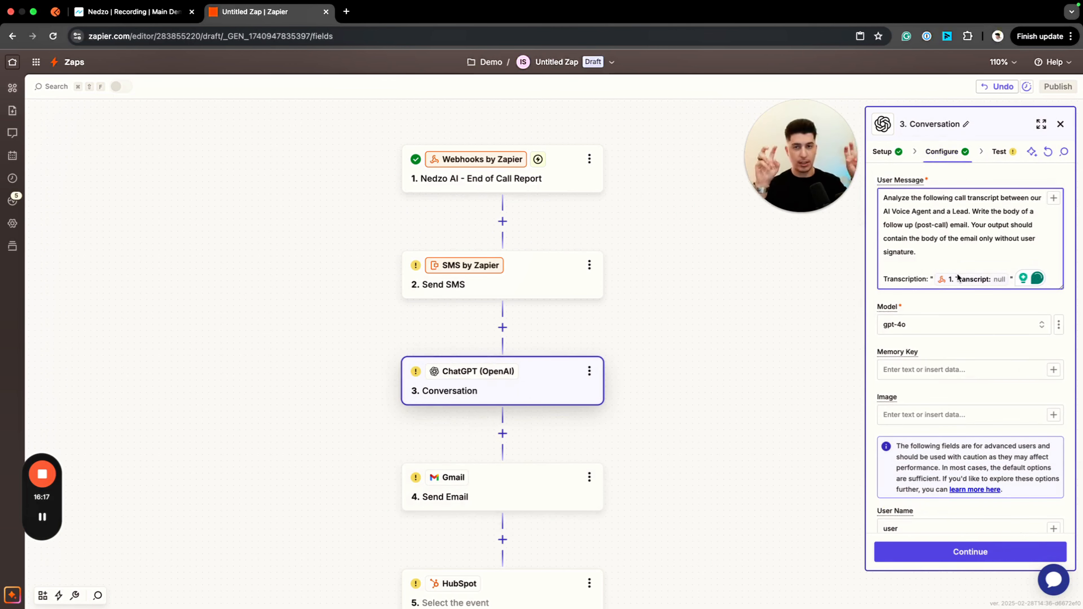
left_click(113, 12)
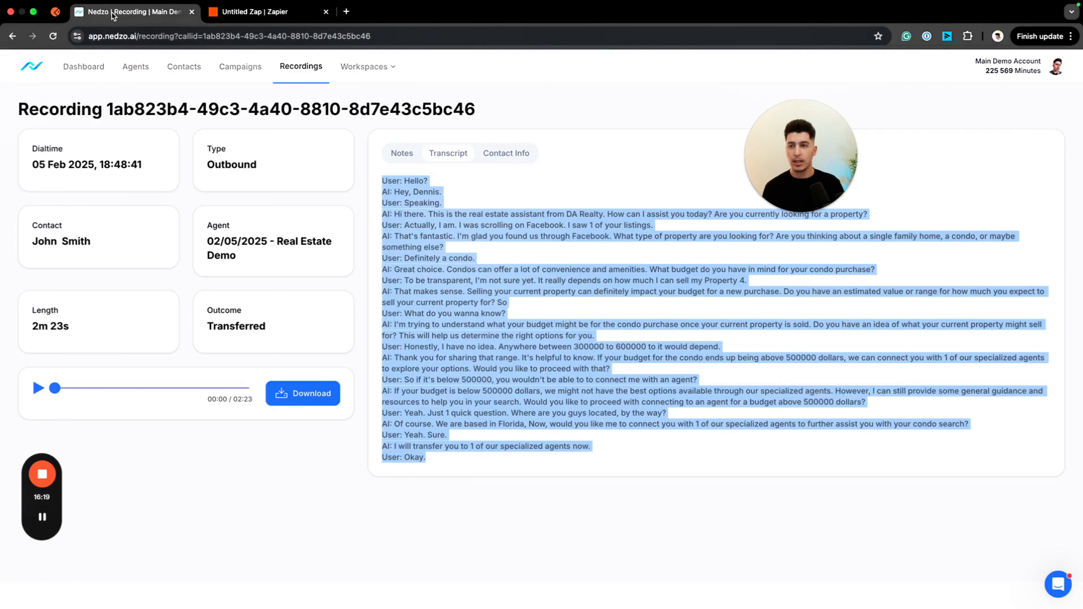
left_click_drag(429, 460, 378, 193)
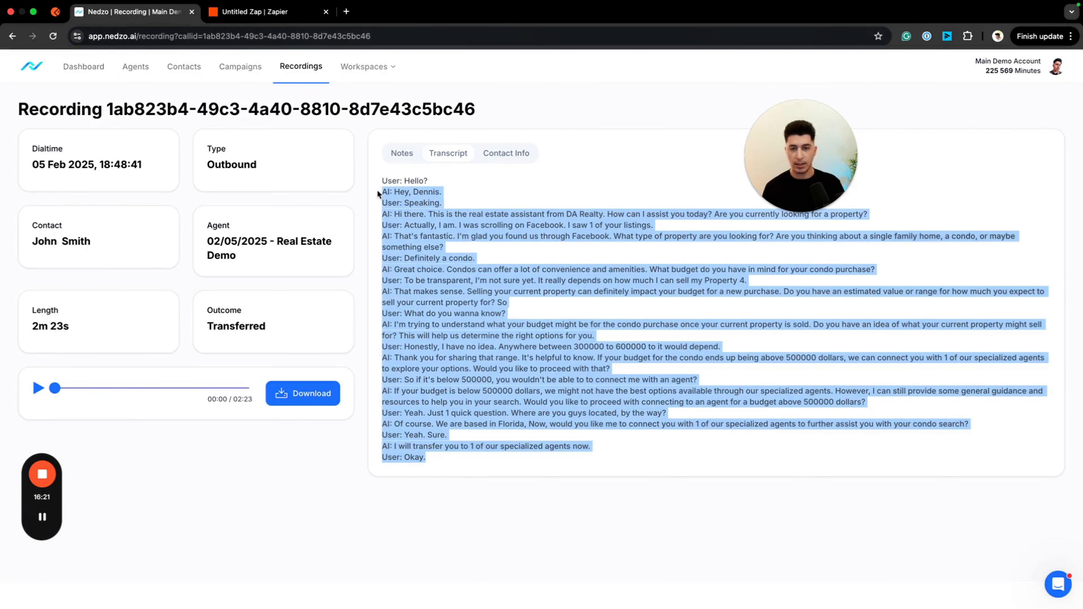
left_click(254, 11)
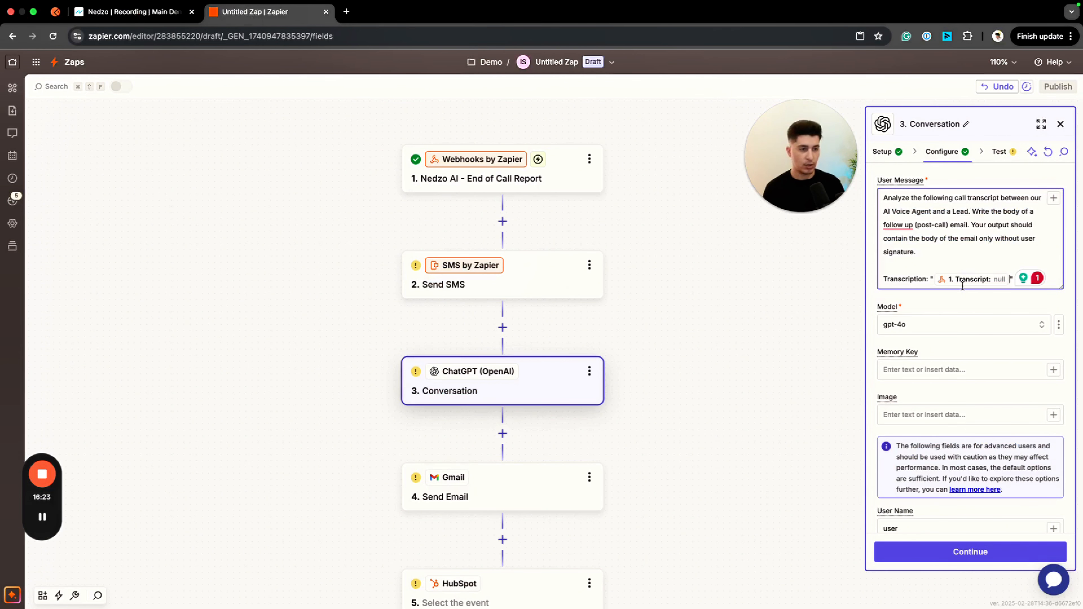
key("BackSpace")
key("super+v")
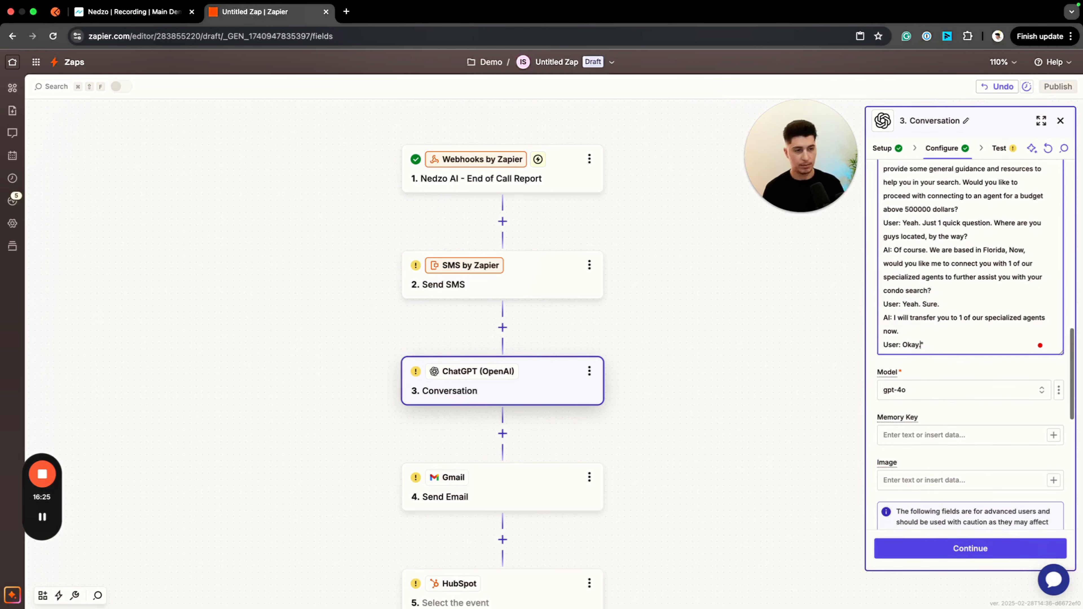
Set the ChatGPT conversation's Temperature to 0.5 and accept the configuration
scroll(956, 325, "down", 8)
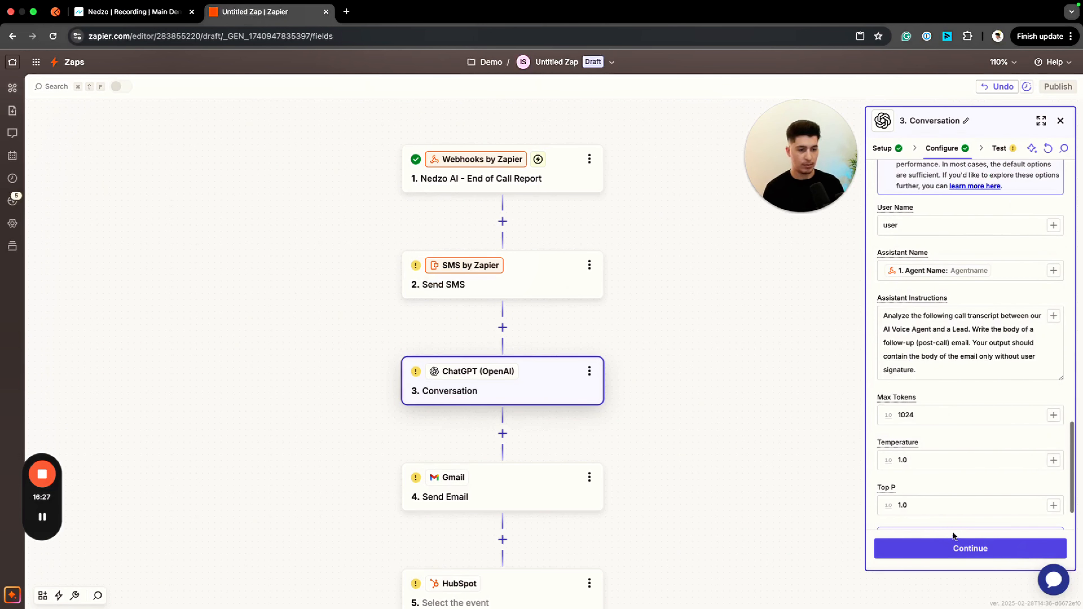
left_click_drag(920, 461, 892, 465)
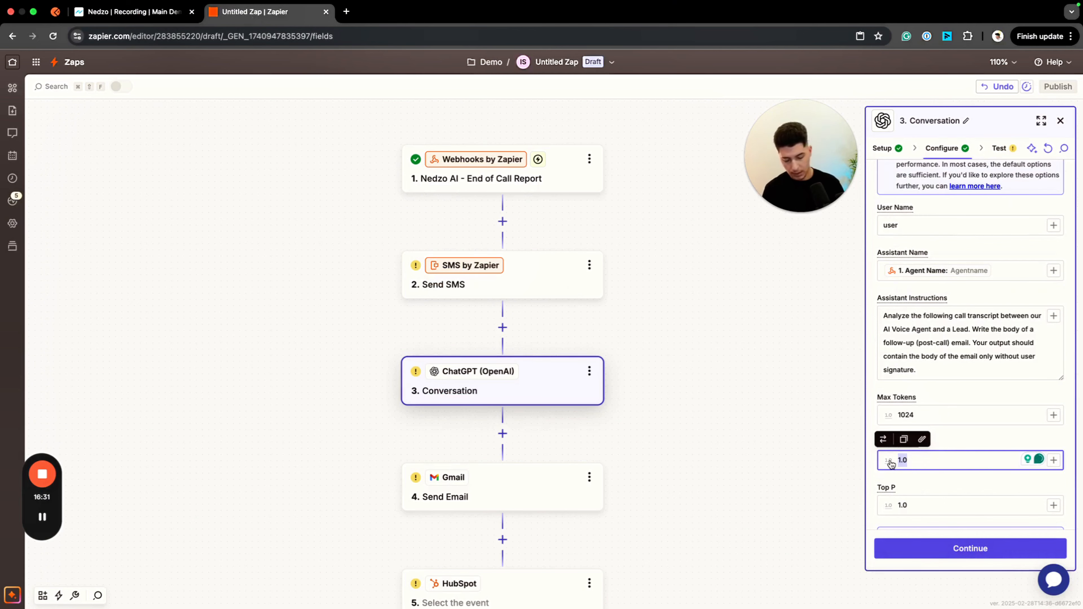
type("0.3")
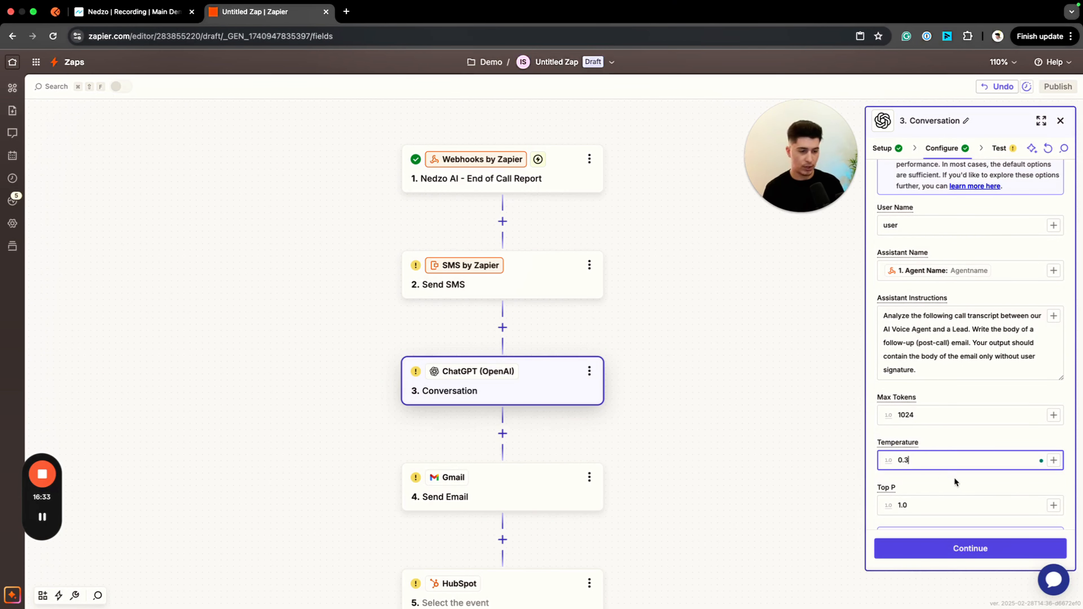
left_click(955, 478)
left_click_drag(910, 459, 904, 460)
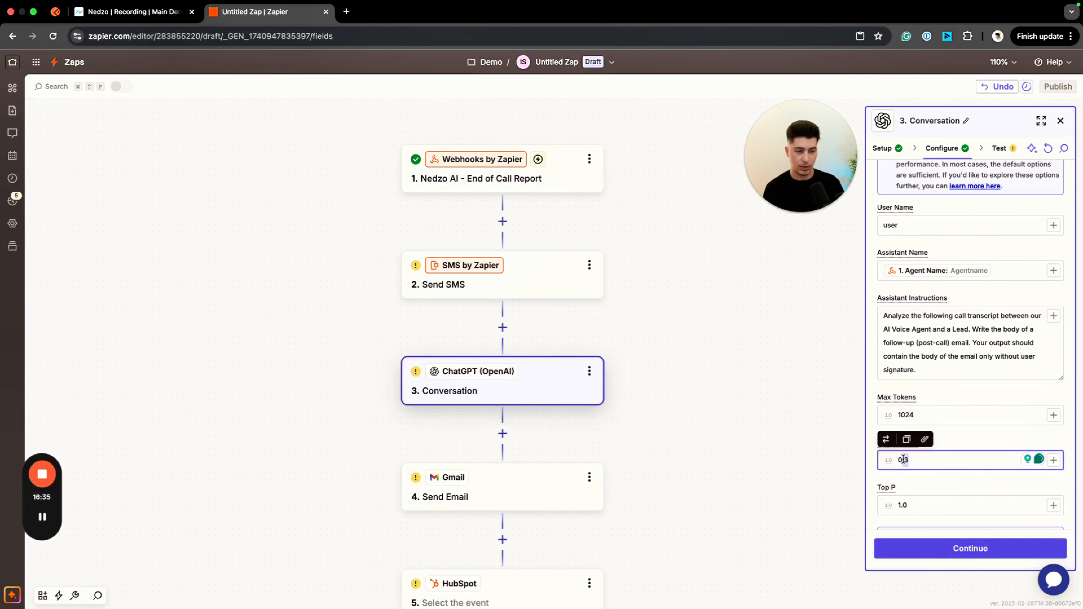
type("5")
key("Left")
key("Left")
type(".")
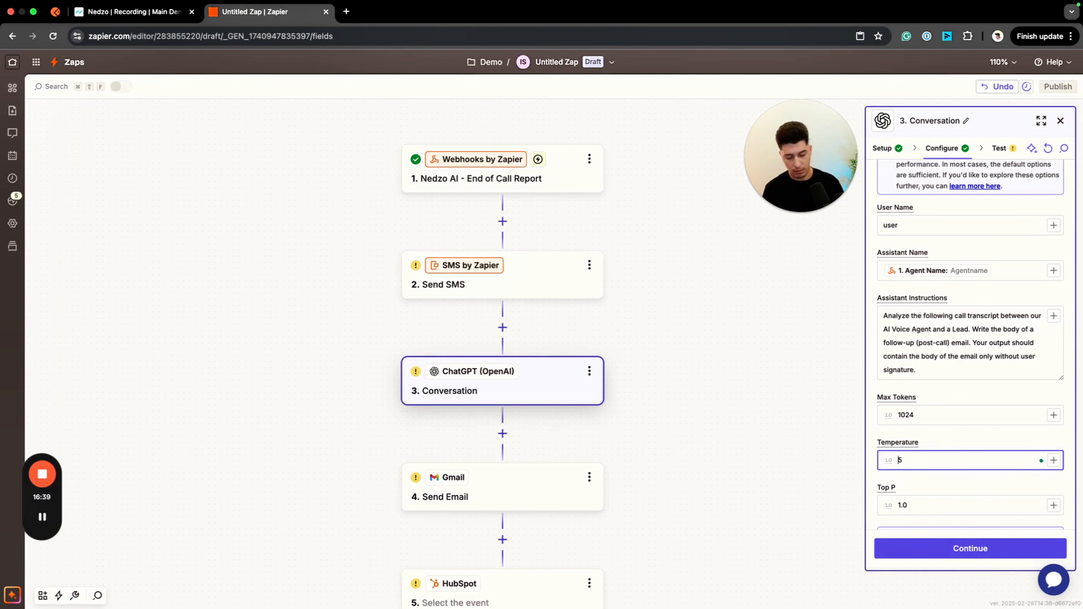
left_click(956, 548)
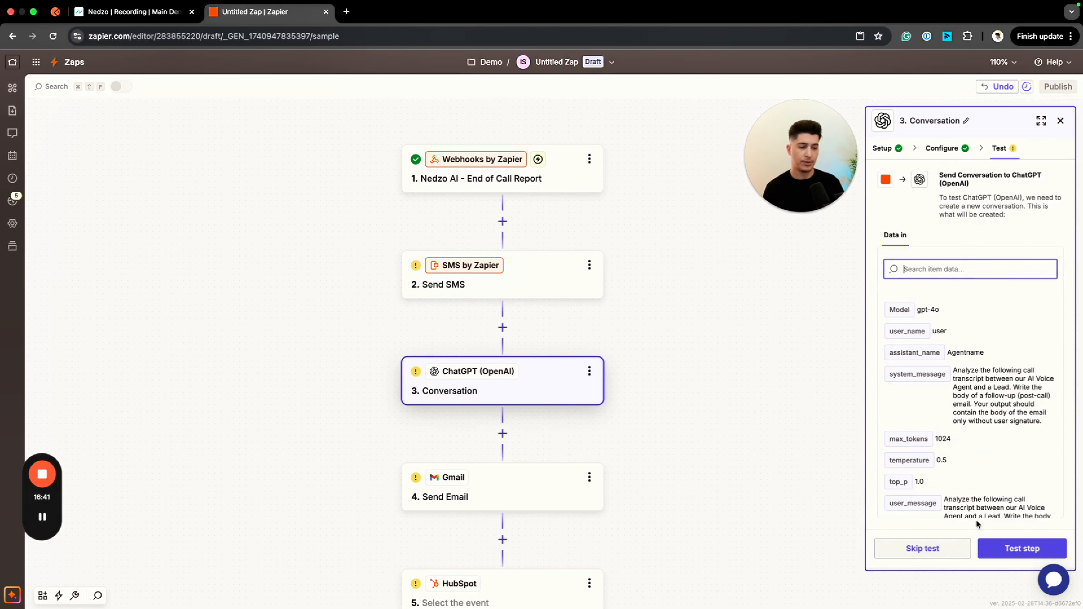
Test the ChatGPT Conversation step, review the generated reply in its output data, and proceed to the Gmail step
left_click(1013, 546)
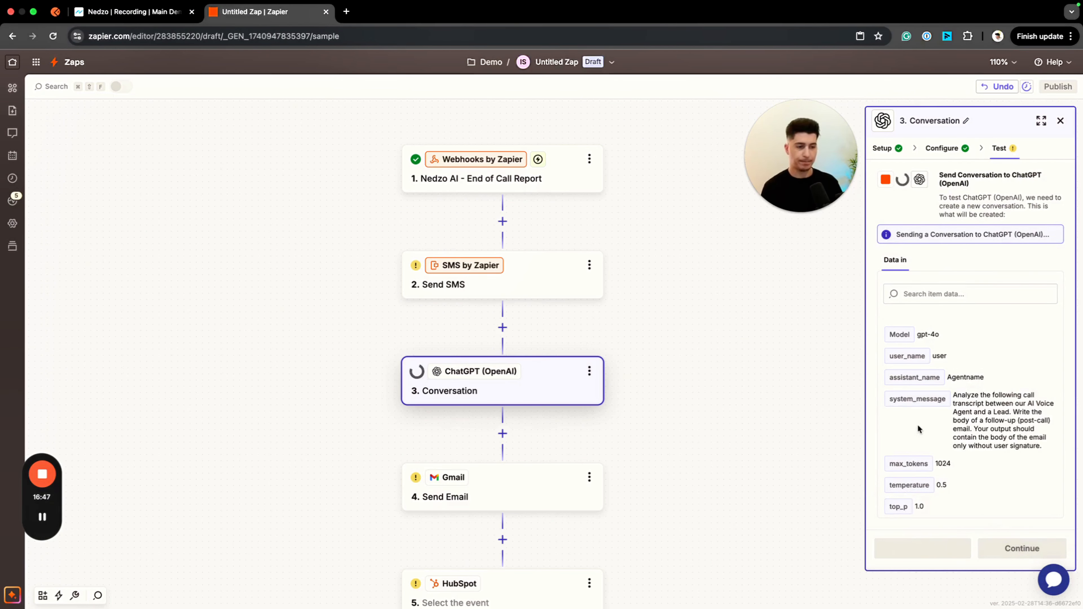
scroll(930, 423, "down", 10)
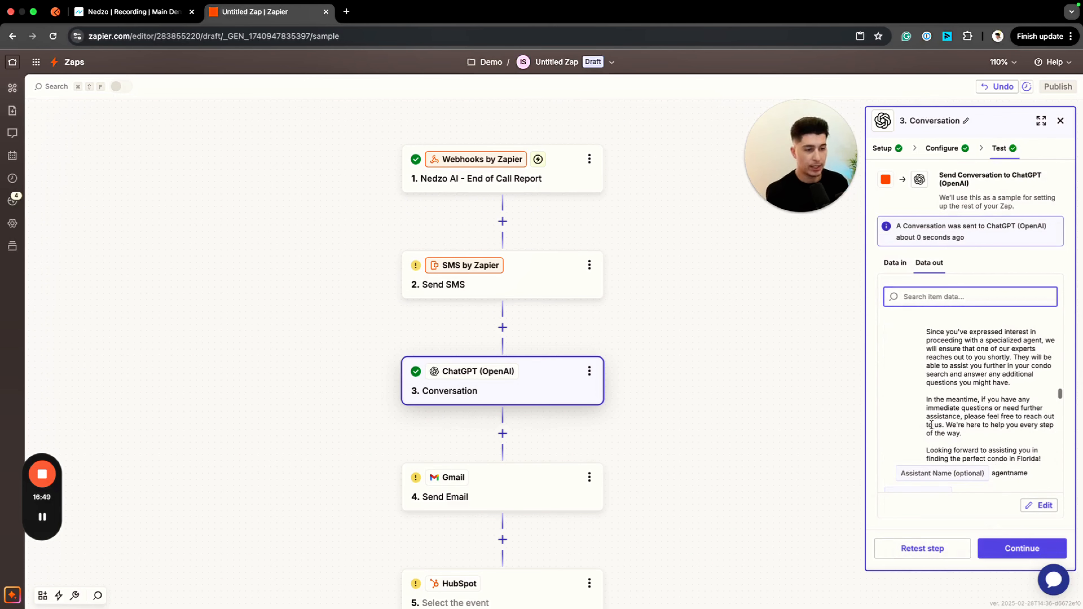
scroll(932, 425, "down", 10)
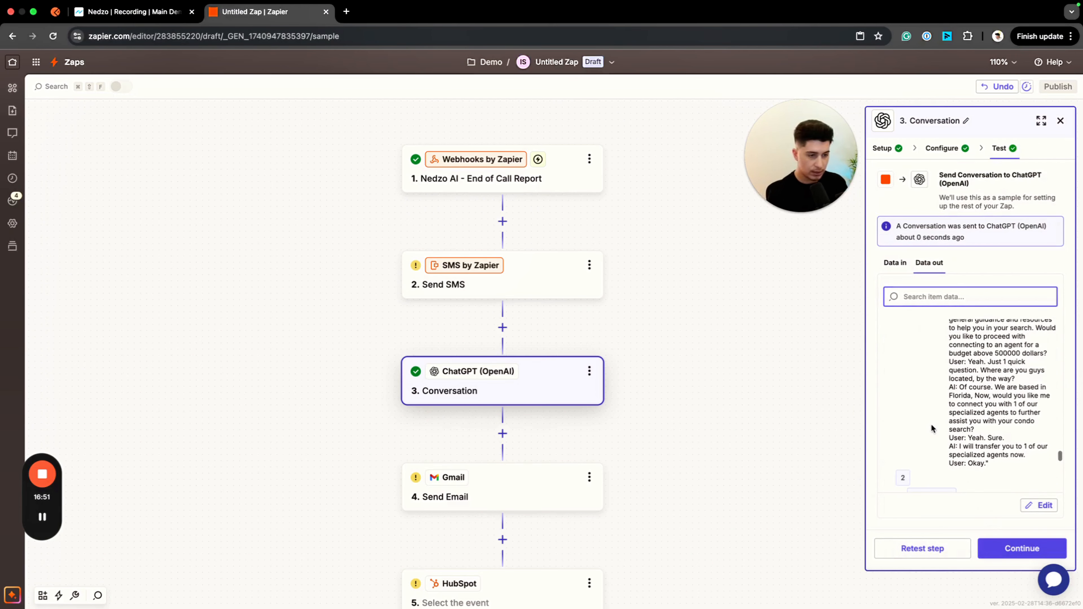
scroll(975, 412, "up", 5)
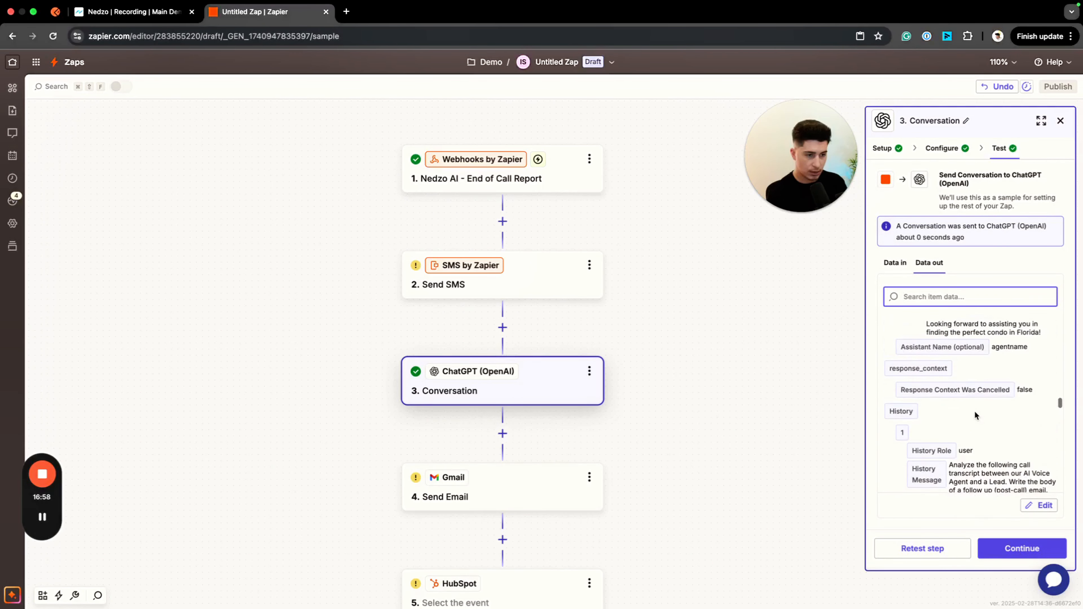
scroll(975, 414, "up", 10)
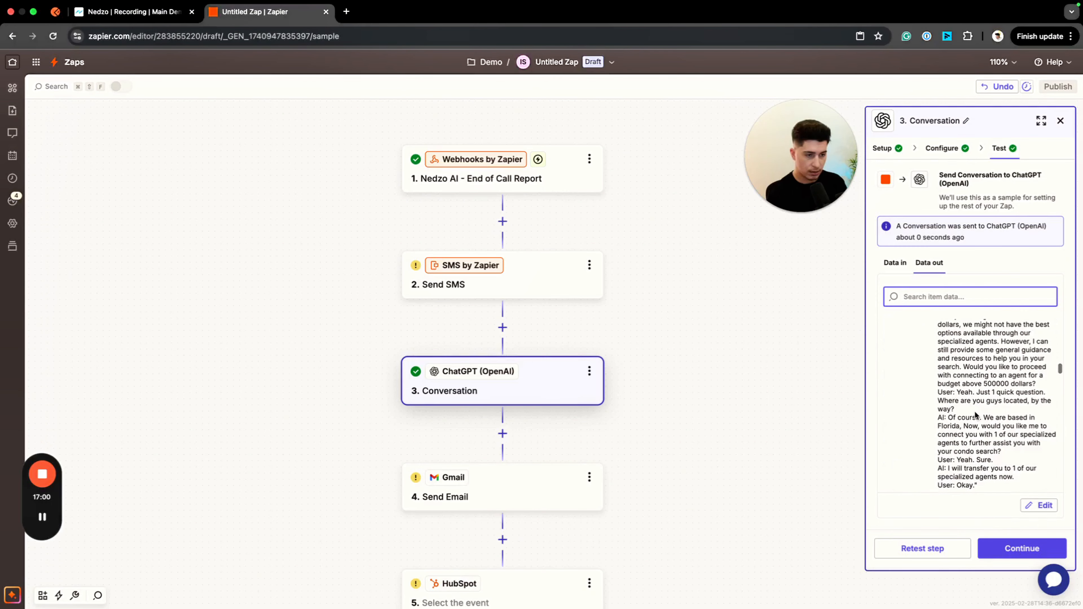
scroll(976, 414, "up", 10)
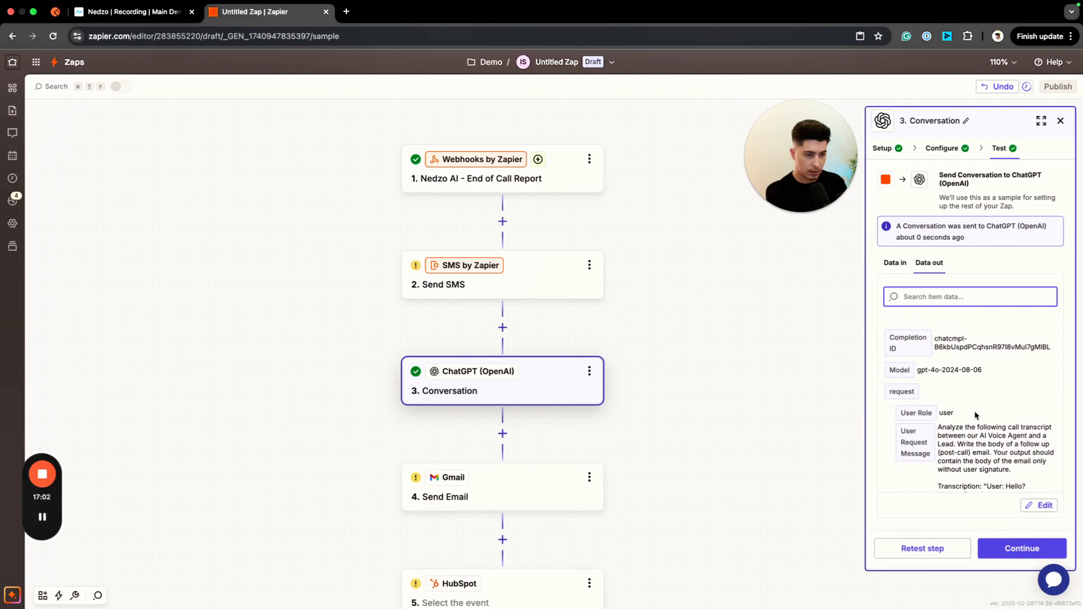
scroll(974, 410, "down", 10)
left_click(1014, 549)
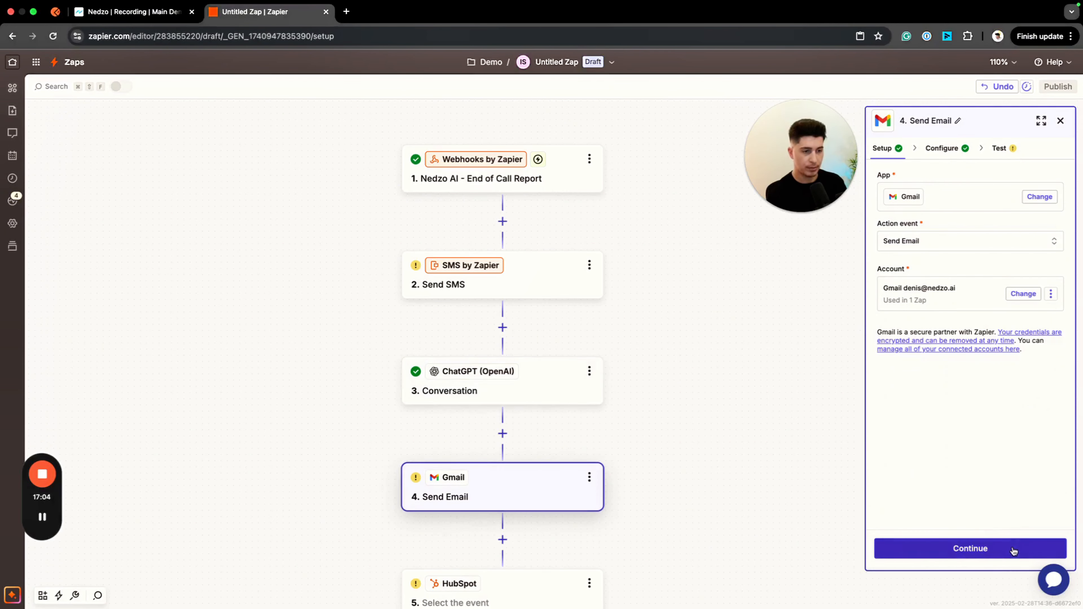
Replace the Response Content placeholder in the Send Email Body with the ChatGPT conversation's Reply value and read its full text
left_click(962, 156)
scroll(981, 234, "down", 6)
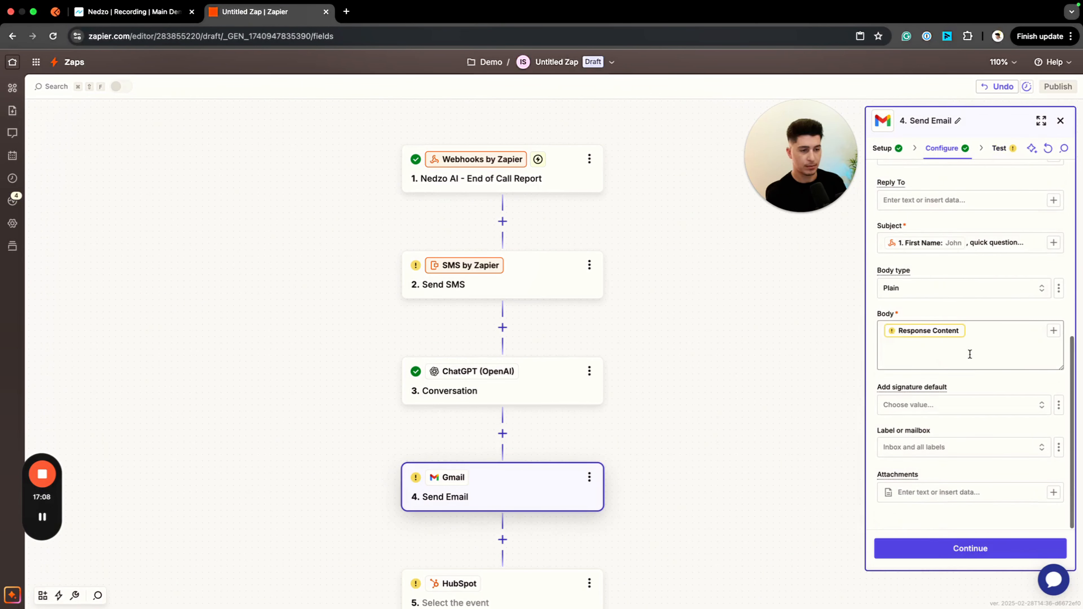
left_click(987, 337)
key("BackSpace")
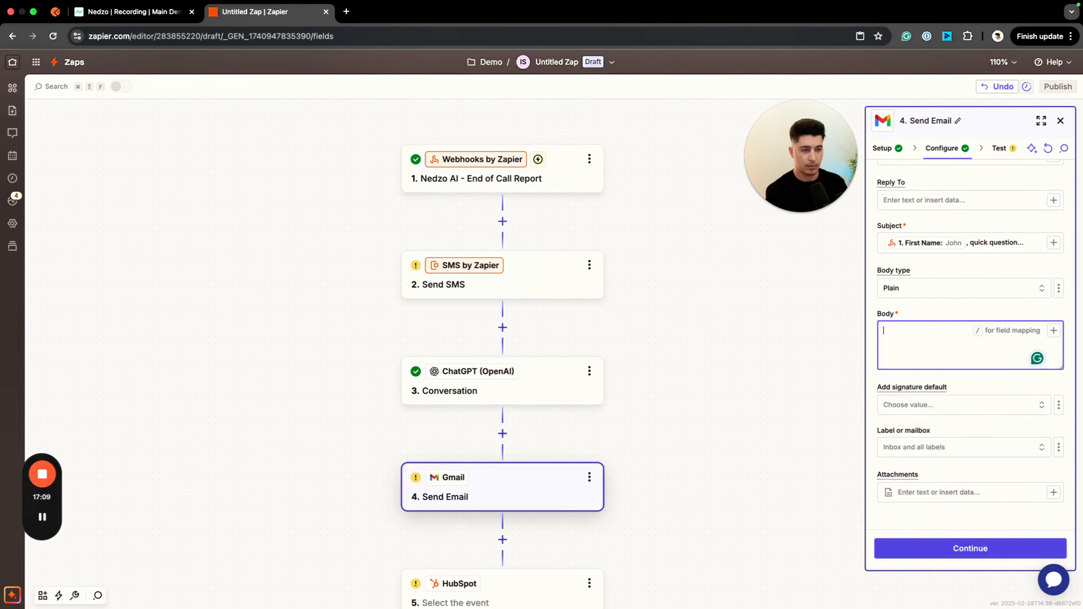
left_click(1053, 331)
left_click(721, 463)
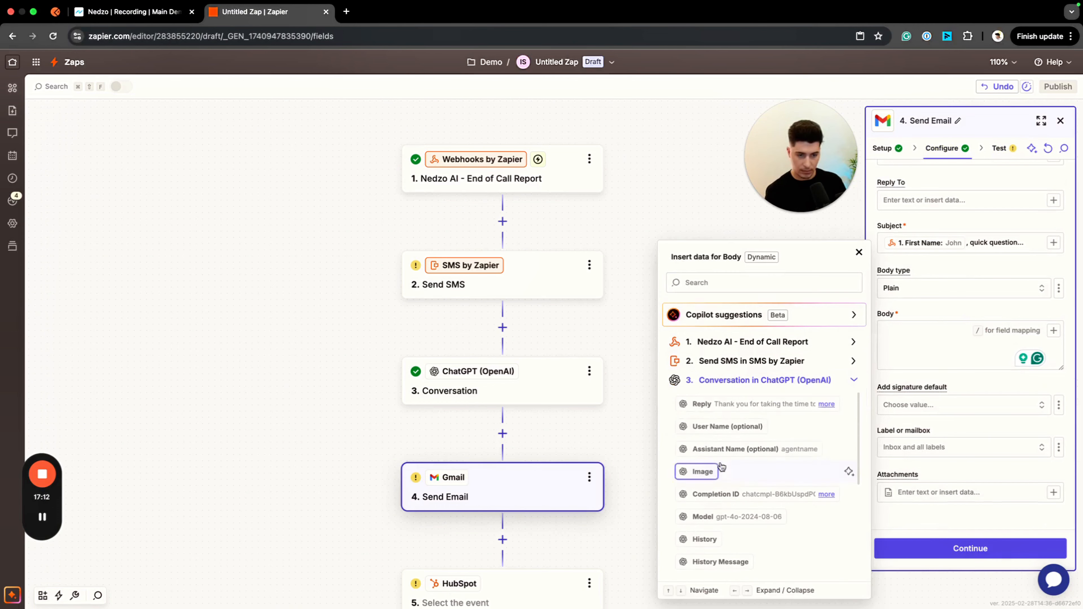
left_click(720, 406)
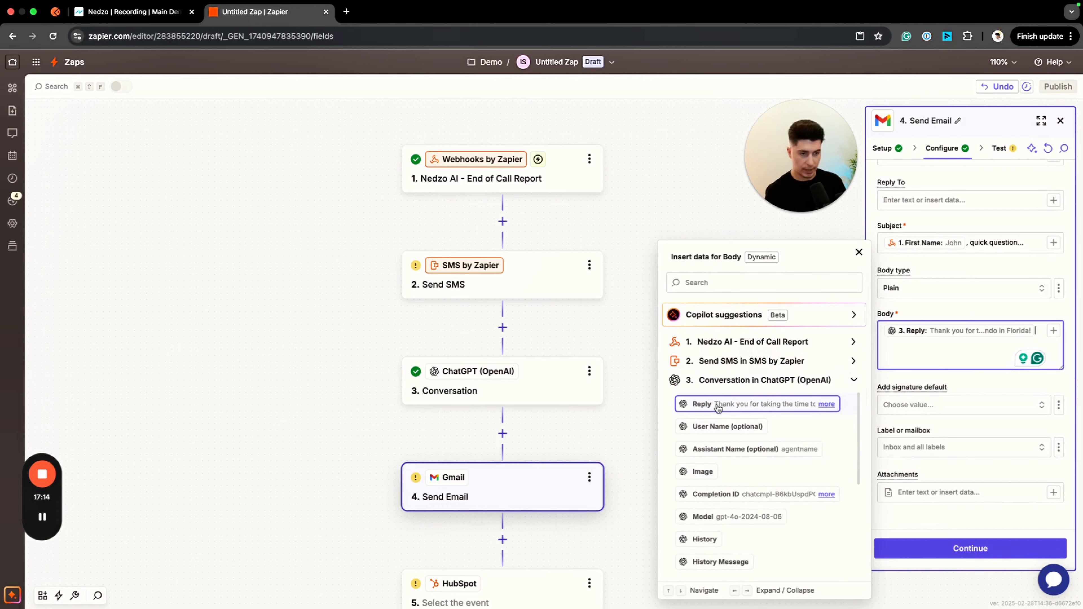
left_click(975, 329)
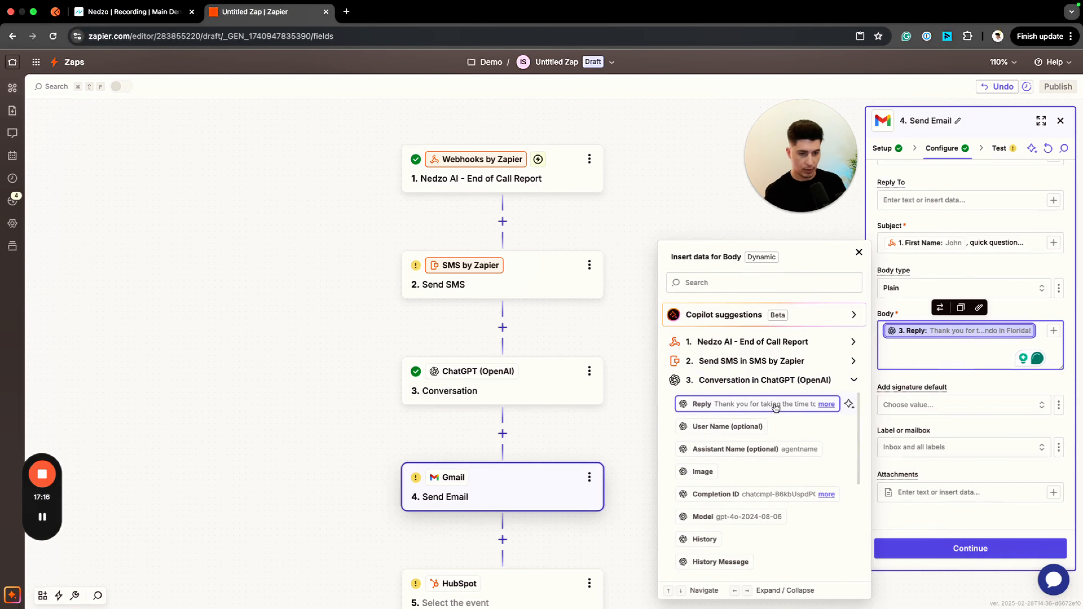
left_click(827, 404)
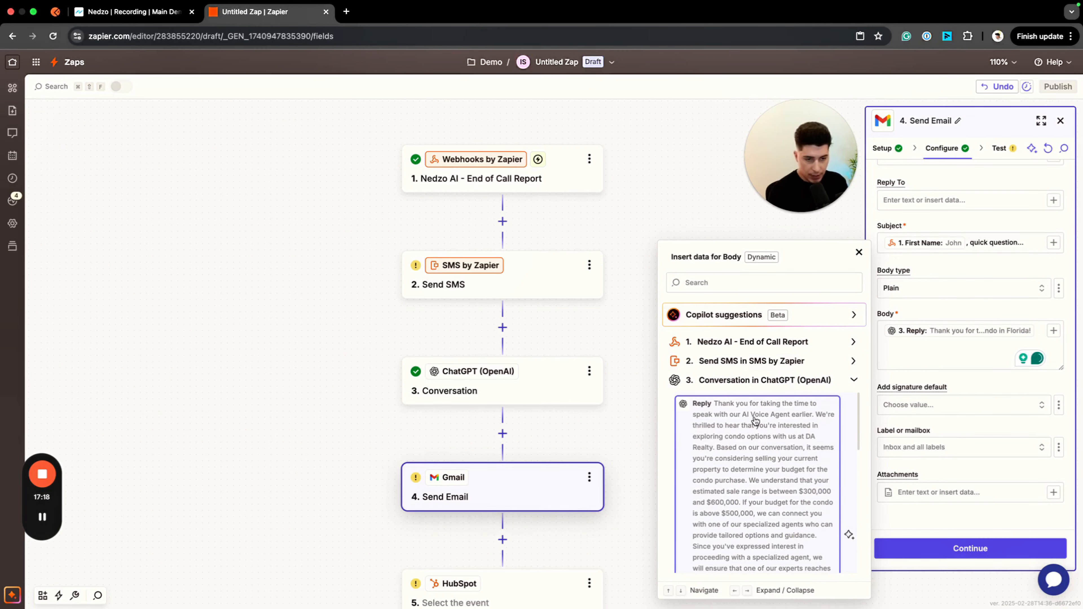
scroll(722, 438, "down", 5)
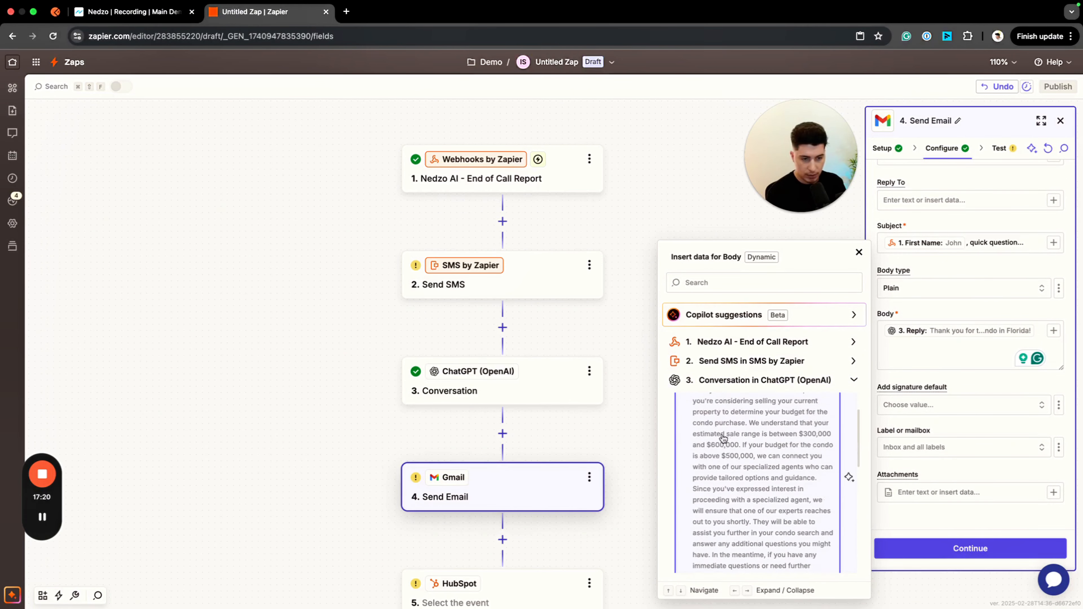
scroll(722, 438, "up", 4)
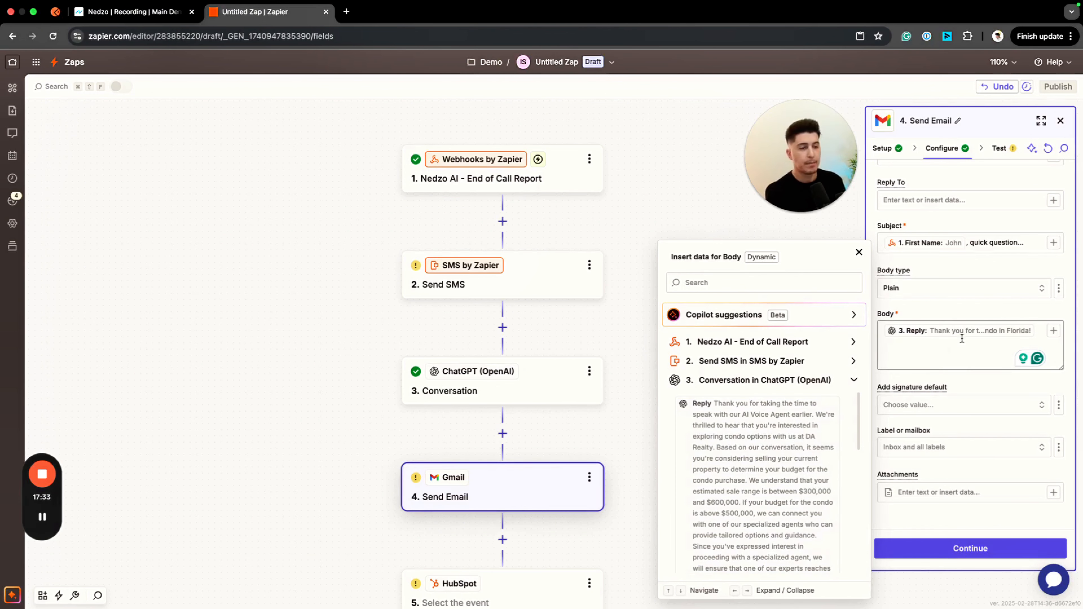
Add a signature below the Reply value in the email Body, with "Thanks,", the sender's full name and "Nedzo AI" on separate lines
left_click(941, 363)
key("Return")
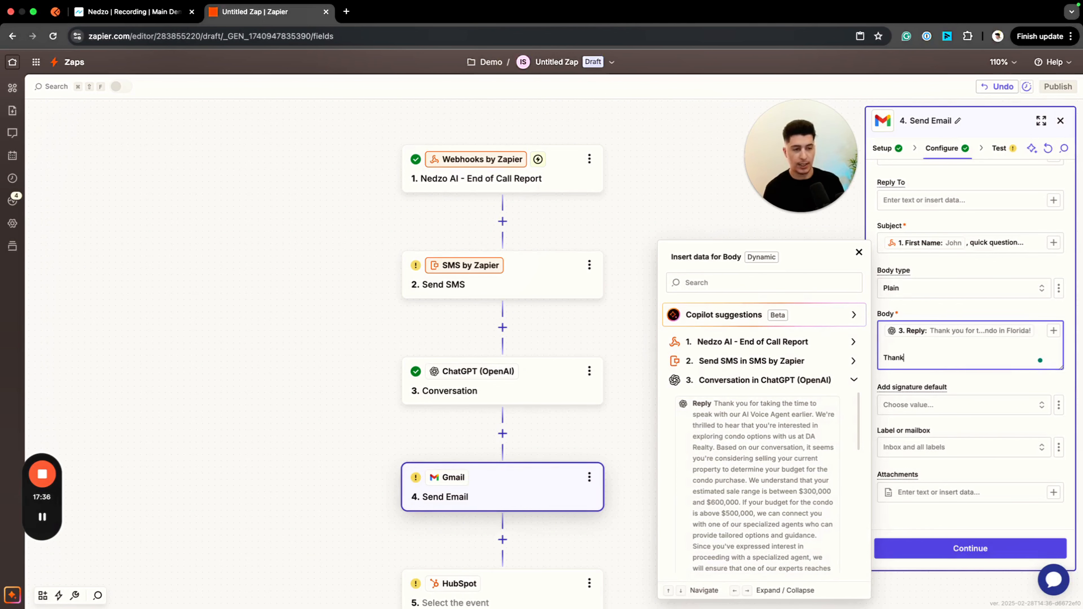
type("Thanks,")
key("Return")
type("Denis Rhom")
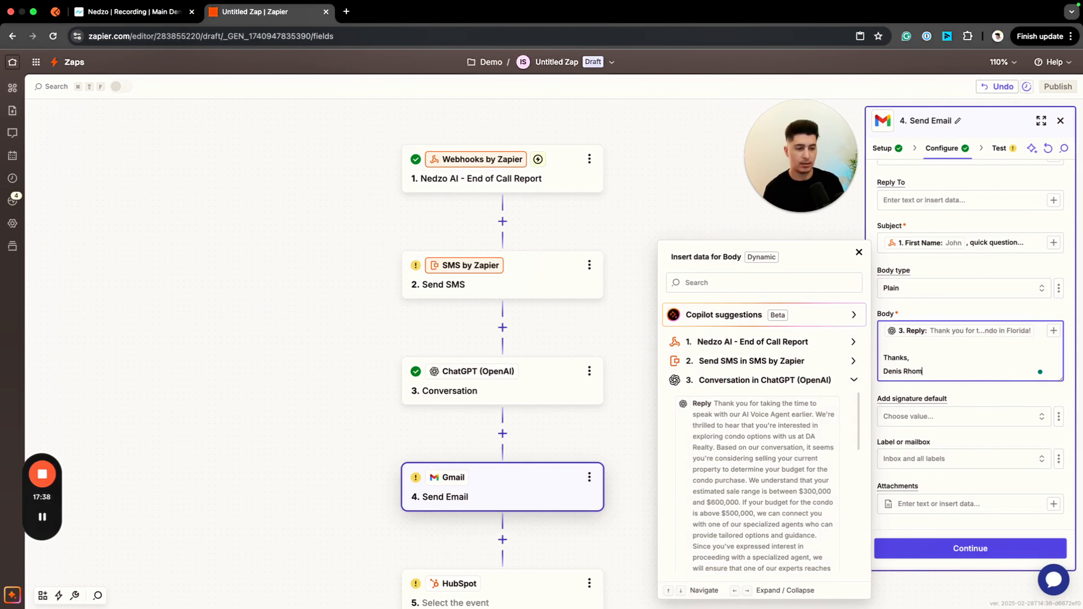
type("ays")
key("Return")
type("Nedzo AI")
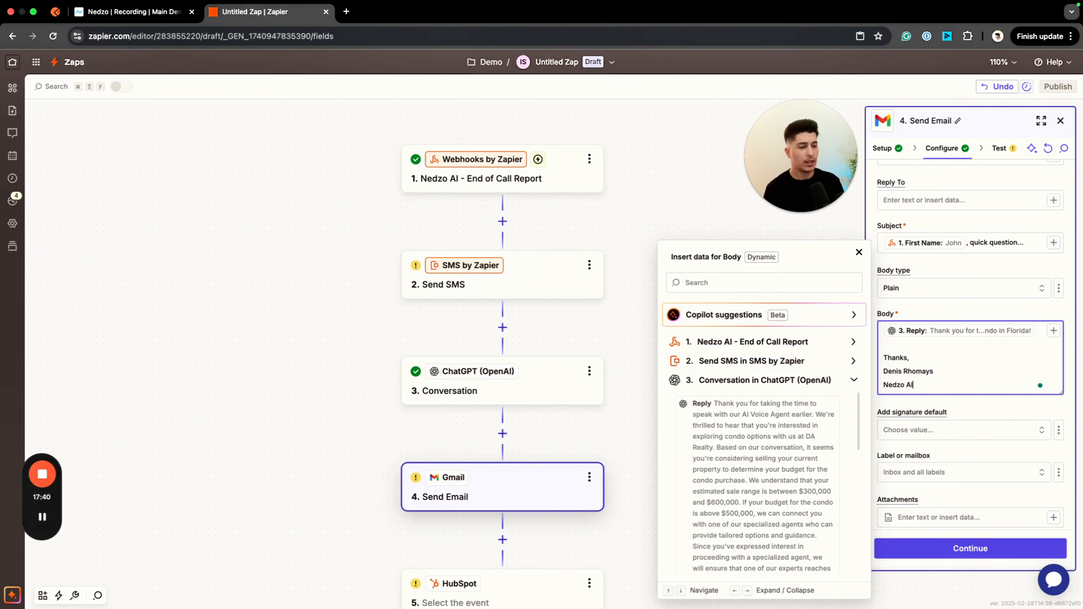
left_click(976, 403)
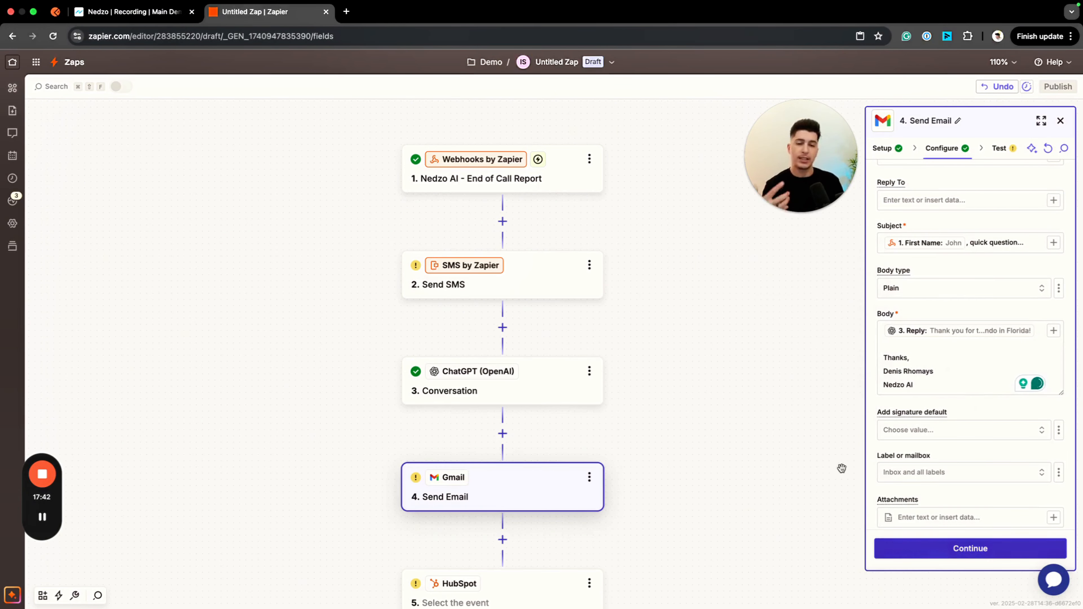
scroll(631, 299, "up", 3)
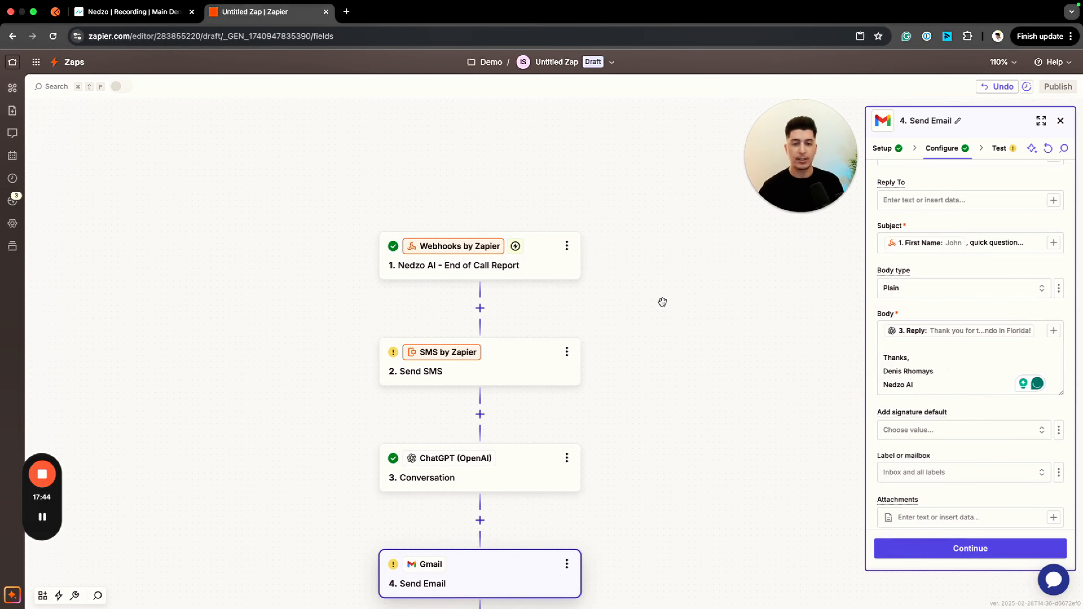